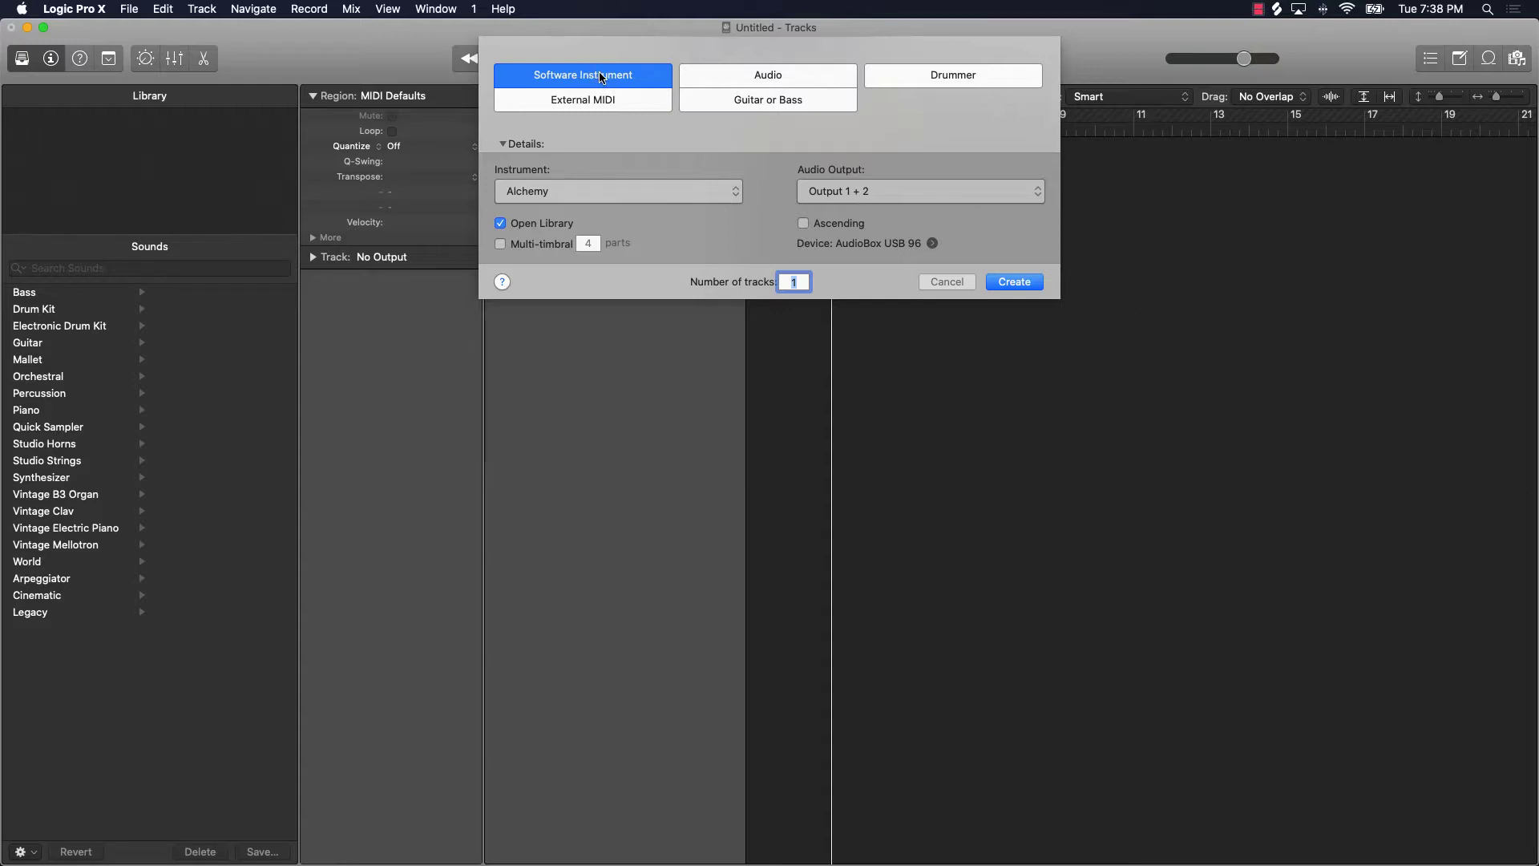
Create an Alchemy software-instrument track and move its plug-in window up and left
click(605, 199)
mouse_move(606, 199)
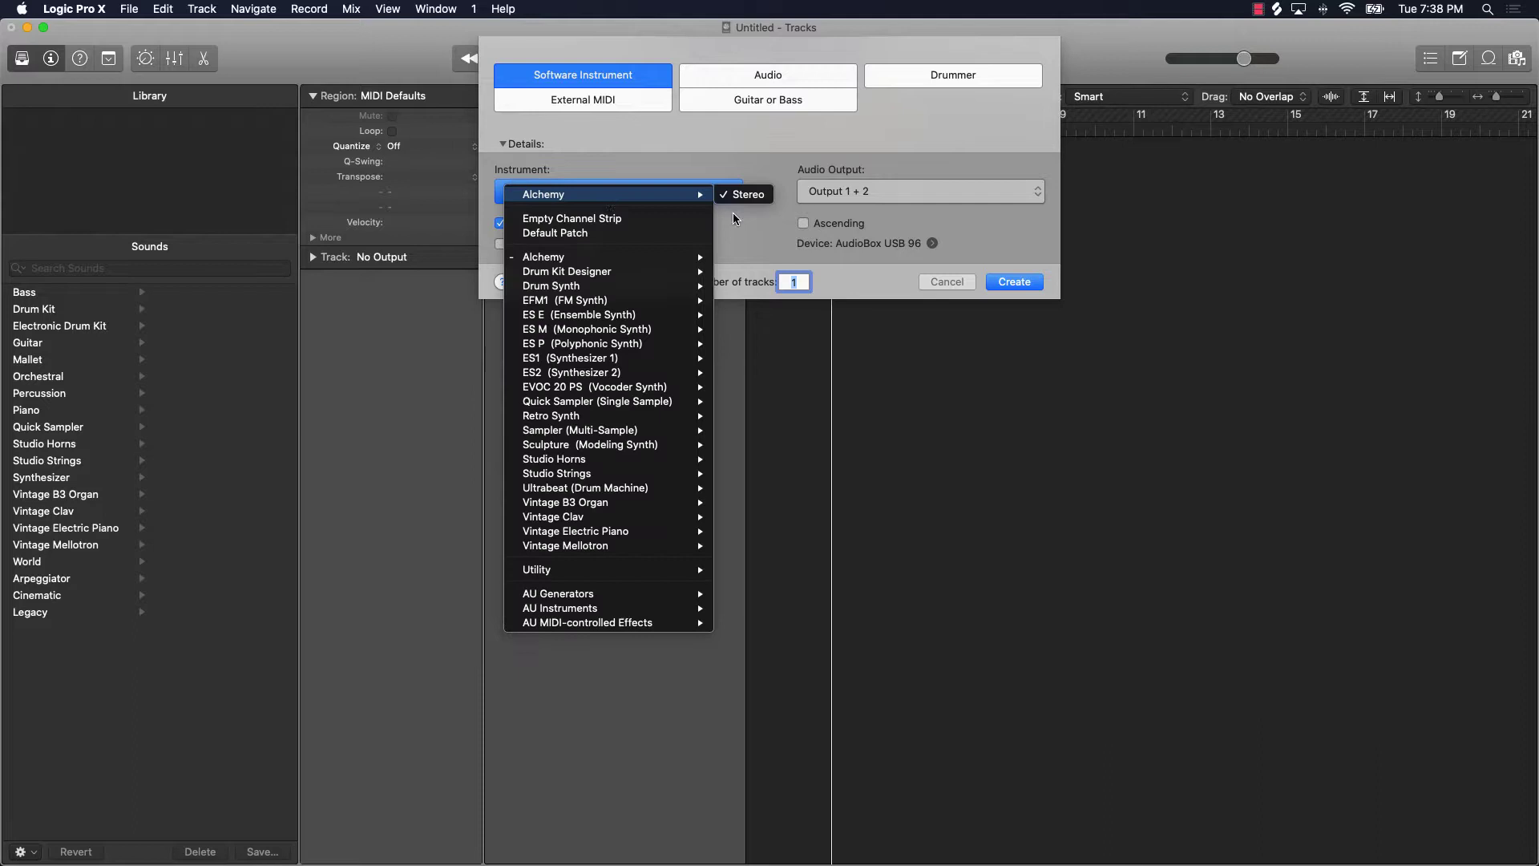
click(723, 146)
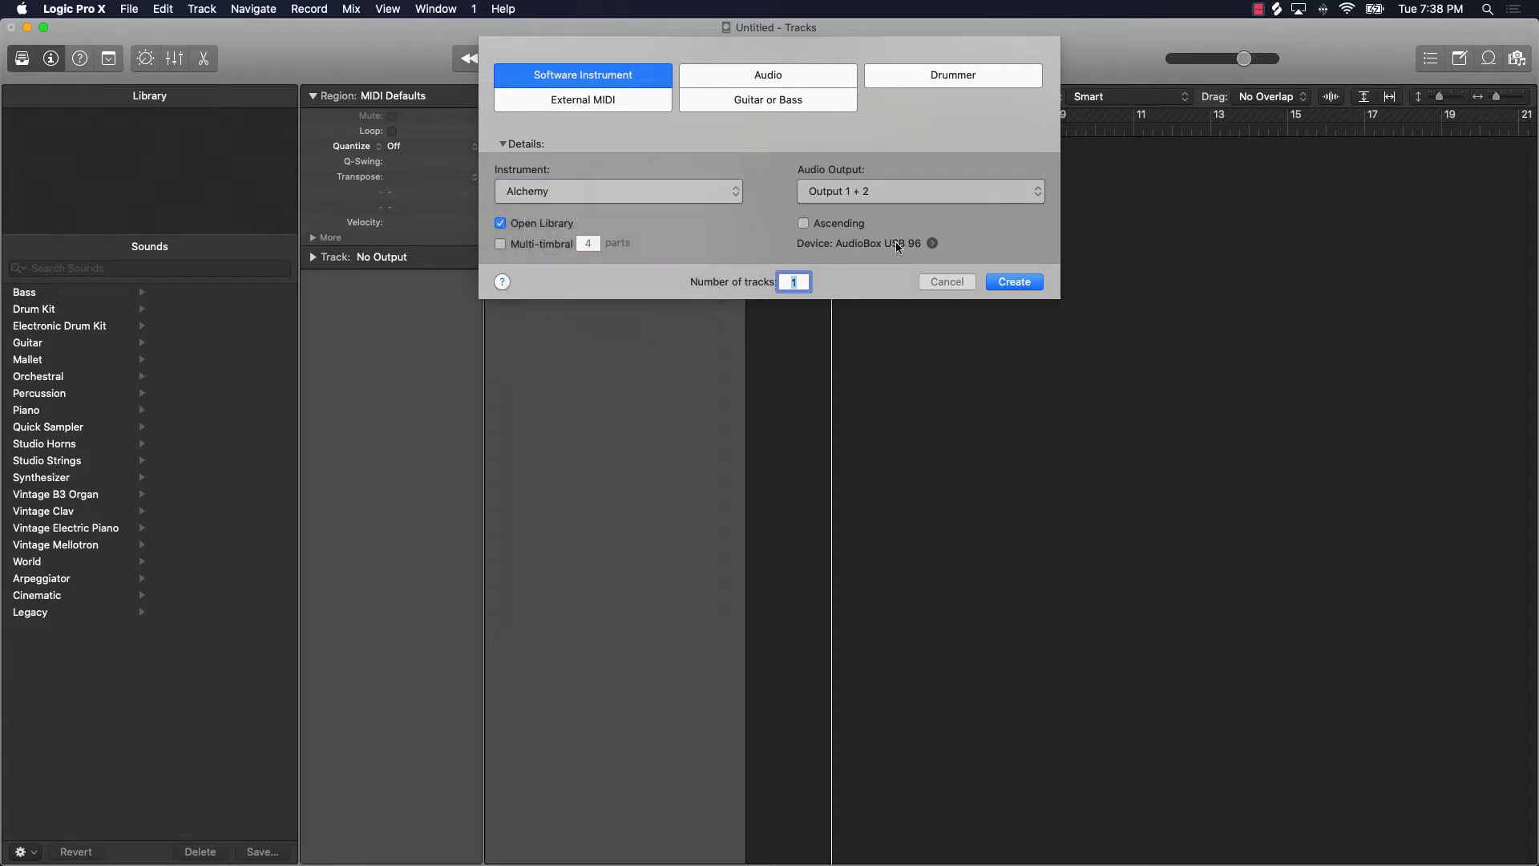
click(999, 277)
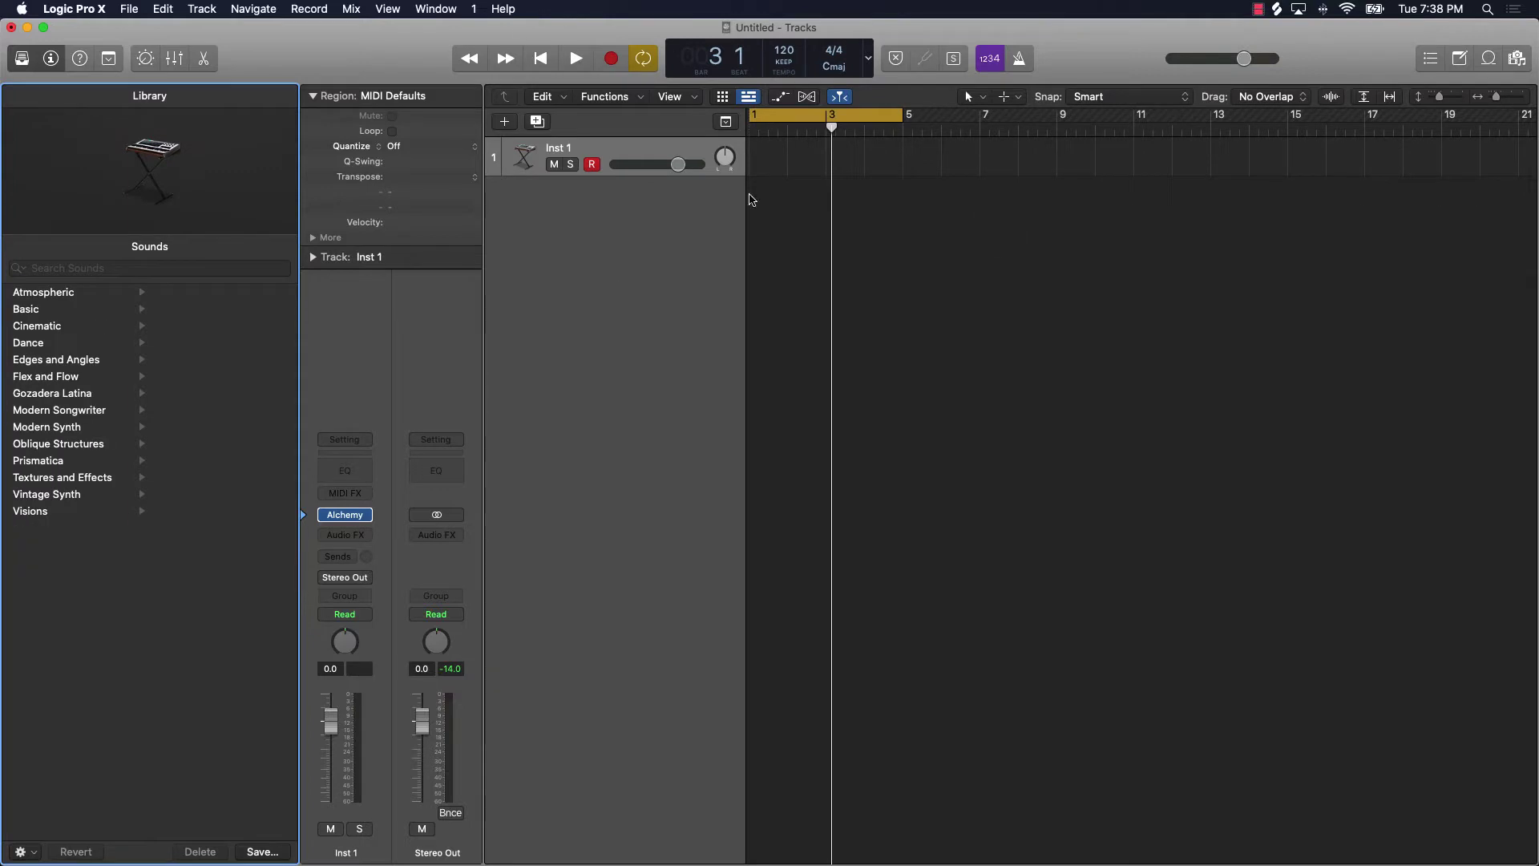
mouse_move(357, 515)
drag(1070, 247, 835, 120)
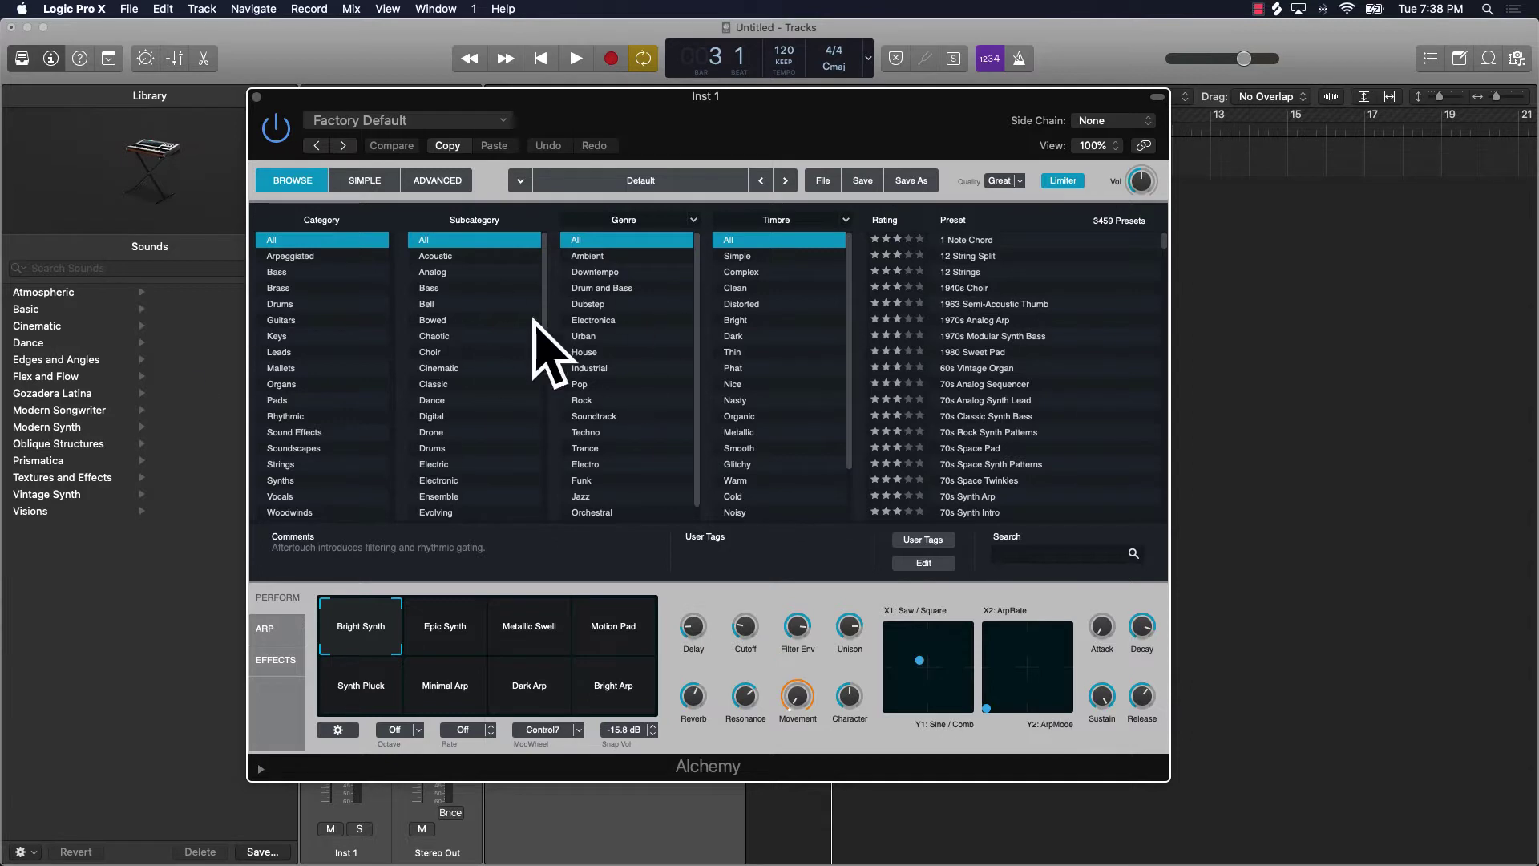
Filter Alchemy's browser to the Leads category and load Elastic Saw Lead
click(291, 356)
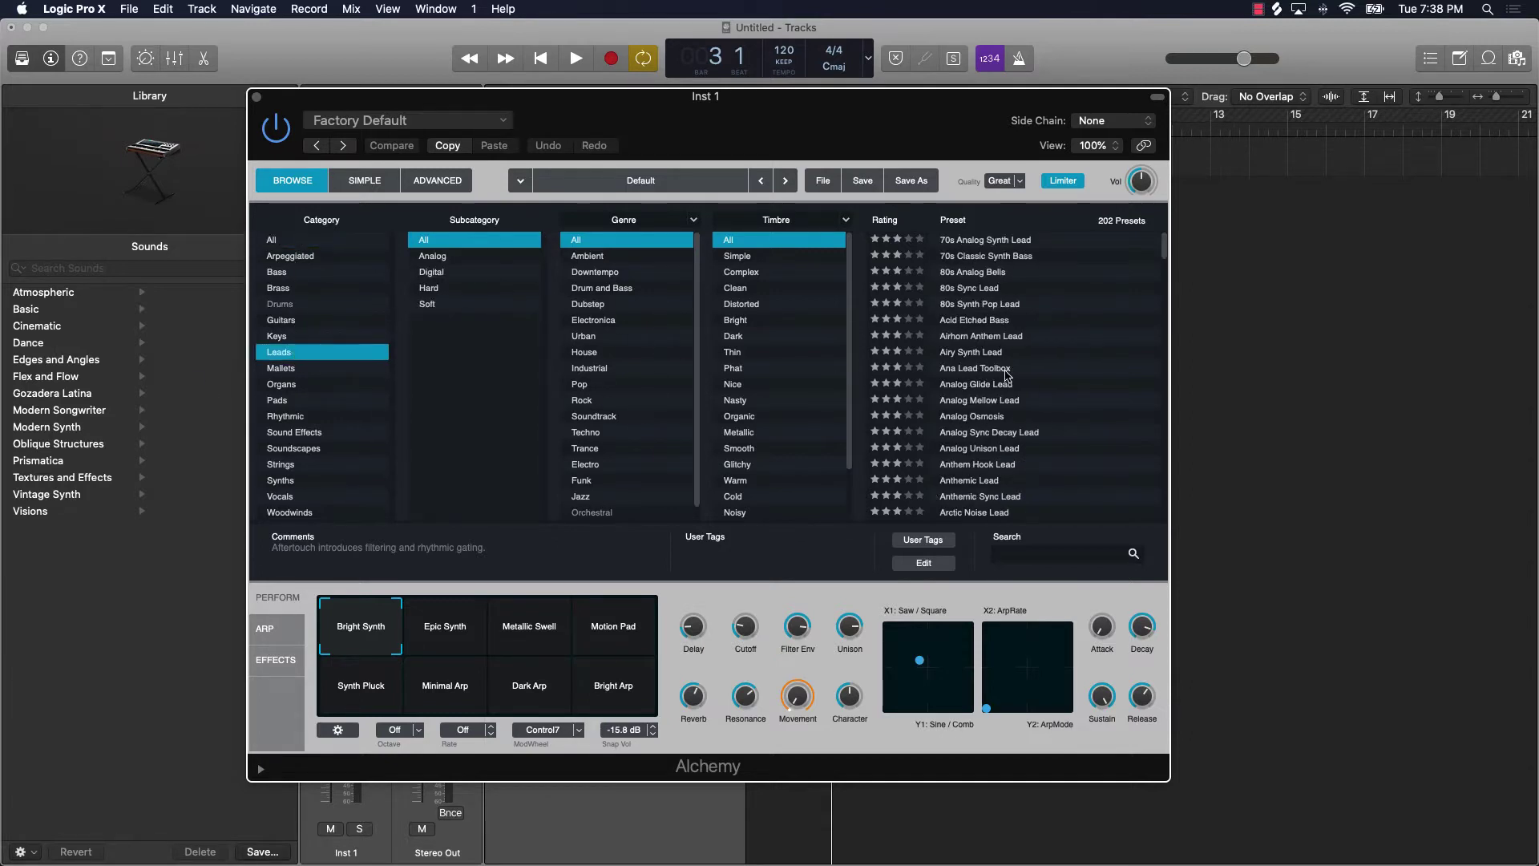
scroll(1007, 375, down, 15)
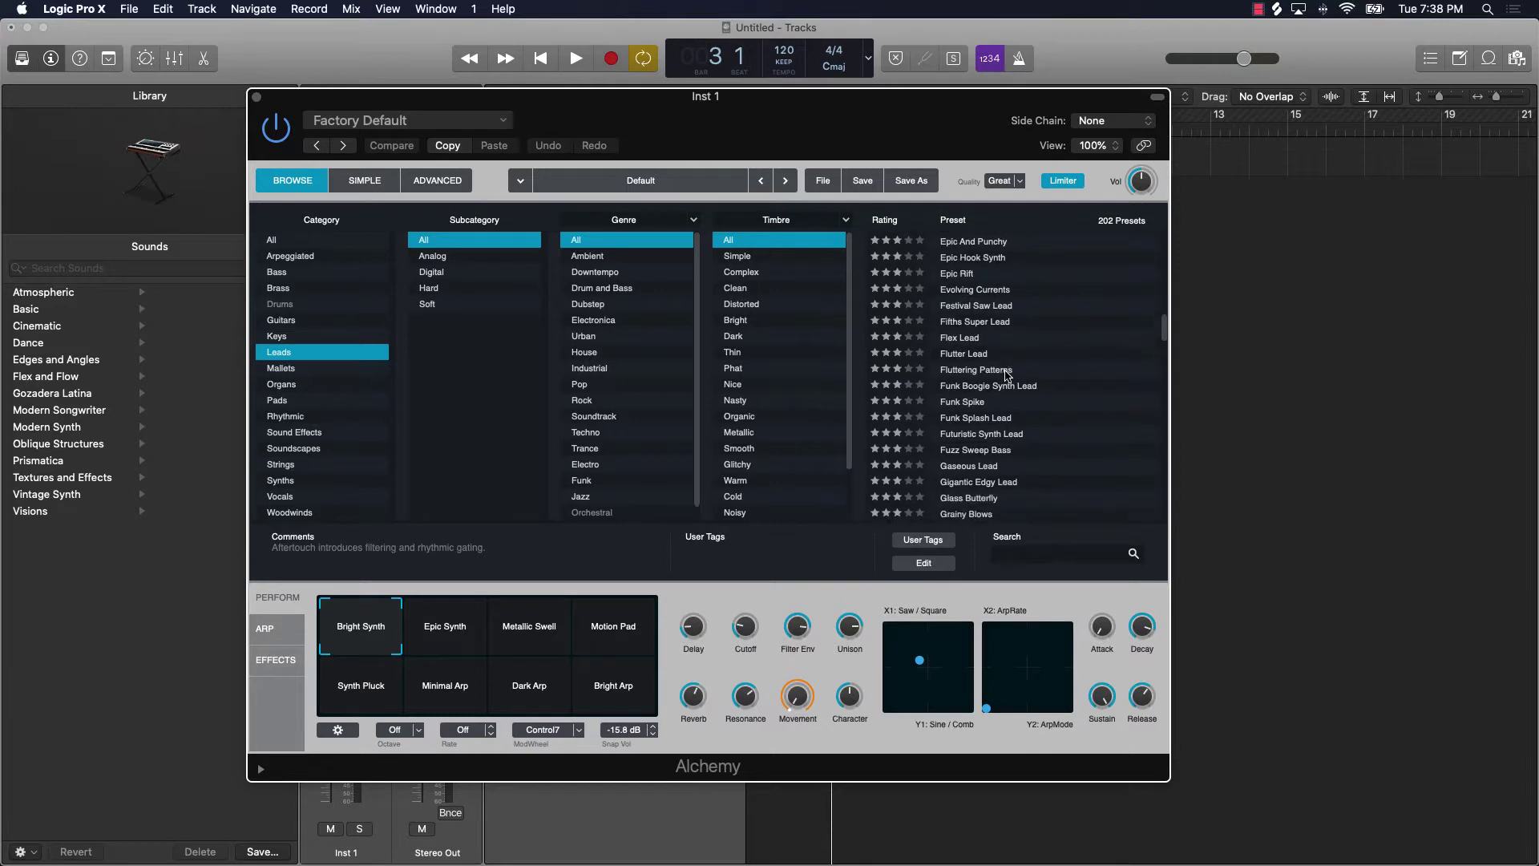
scroll(1008, 374, up, 5)
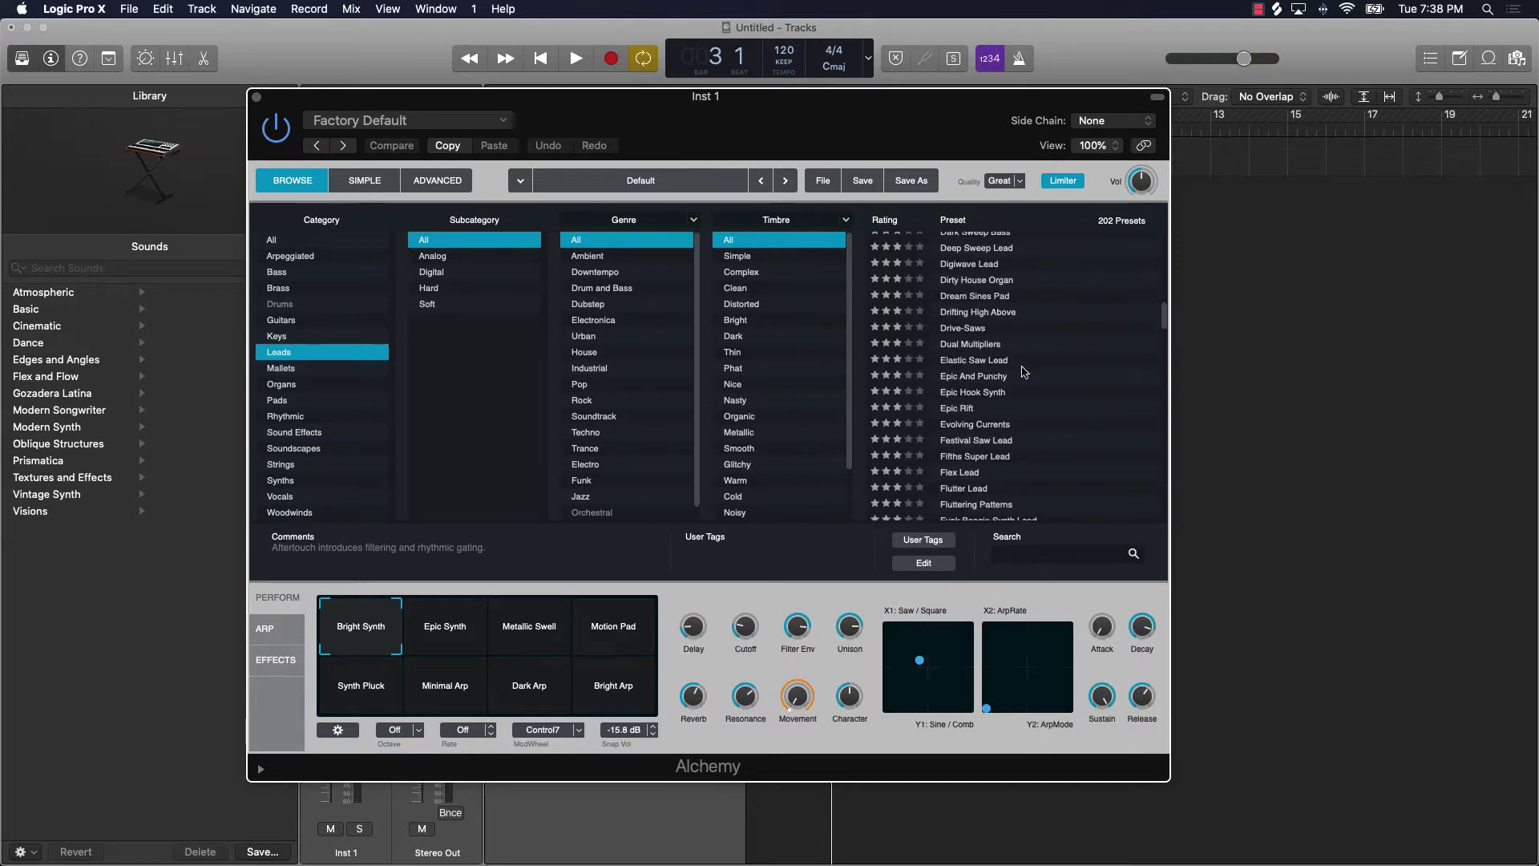
click(1023, 365)
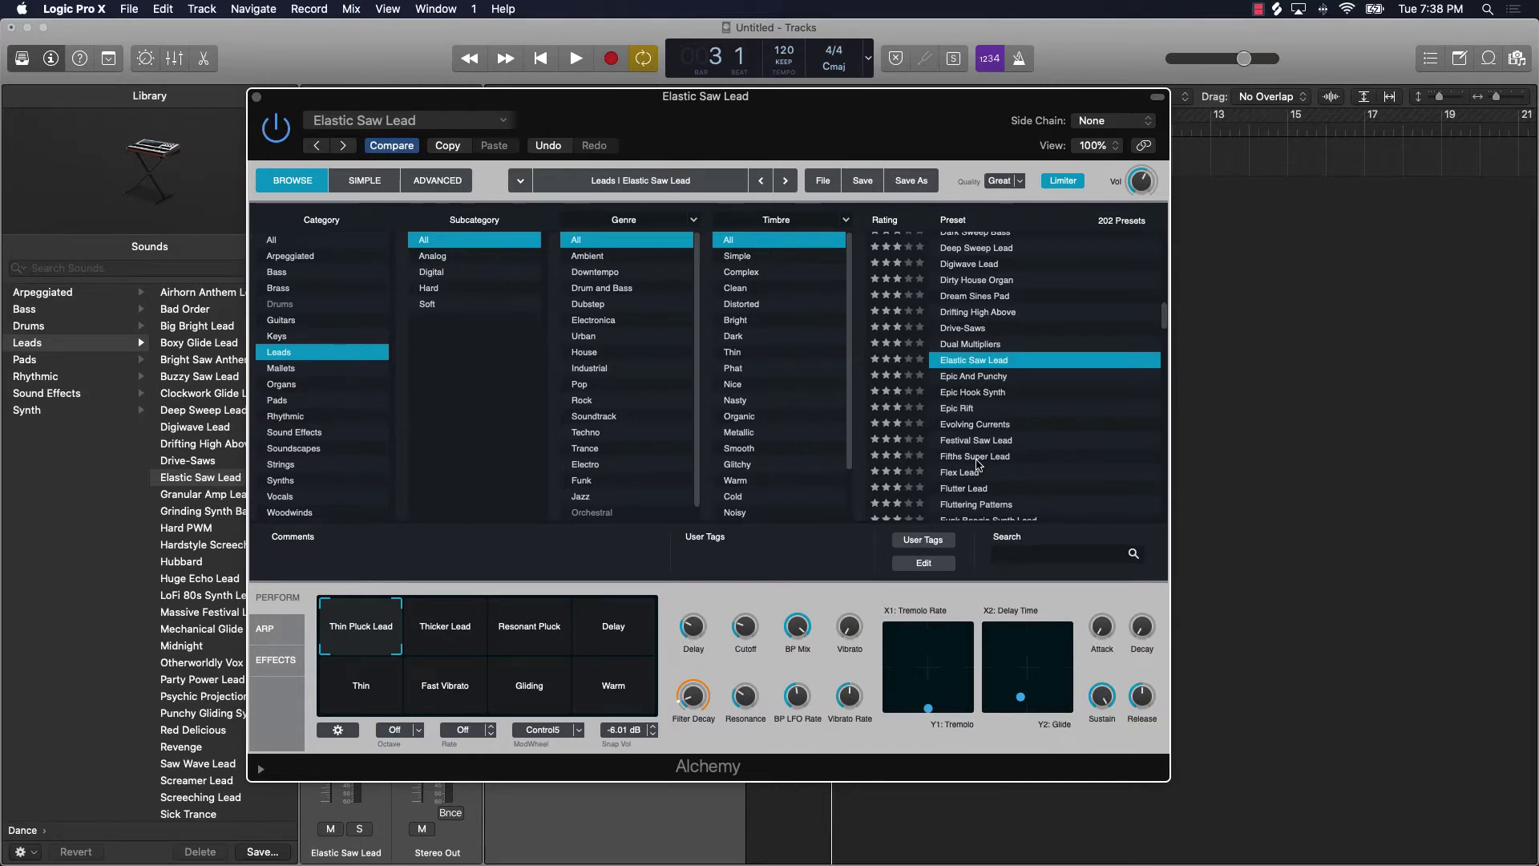
Bring up the on-screen piano keyboard and play notes to hear Elastic Saw Lead
key(super+k)
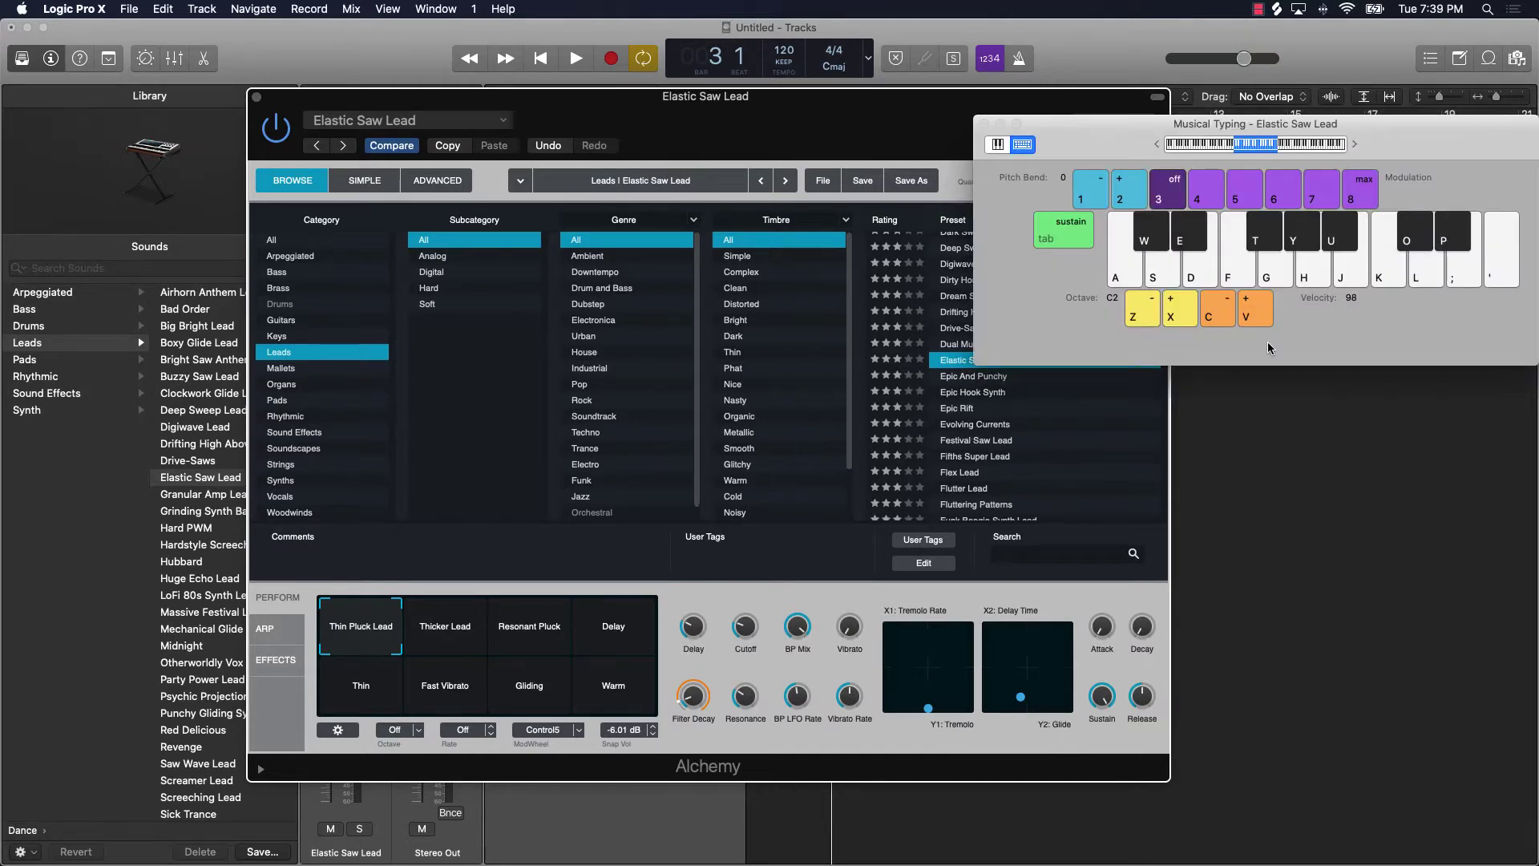
click(998, 146)
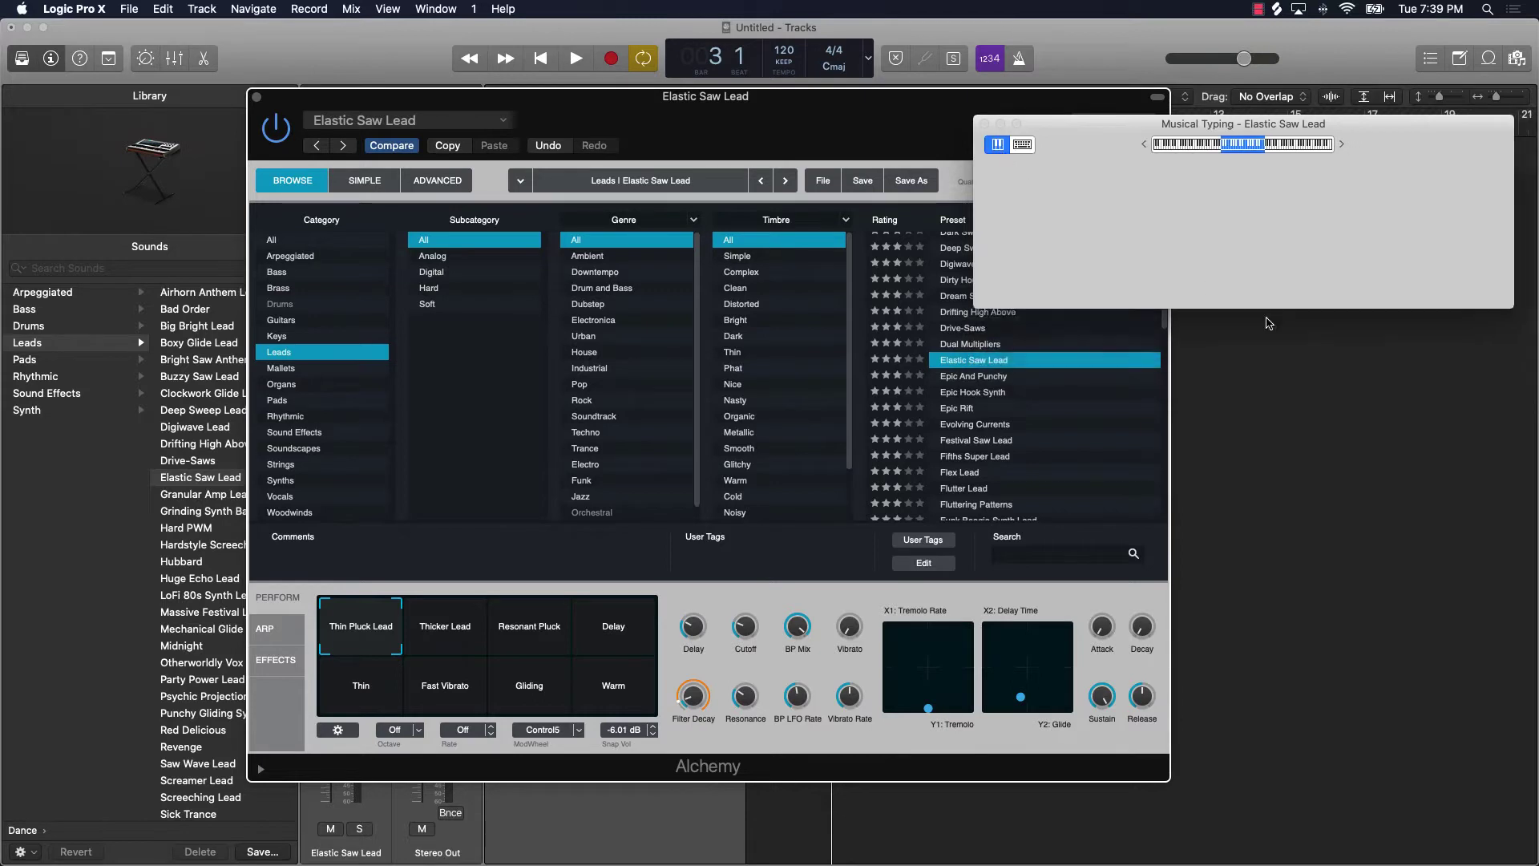
click(1186, 245)
click(1255, 248)
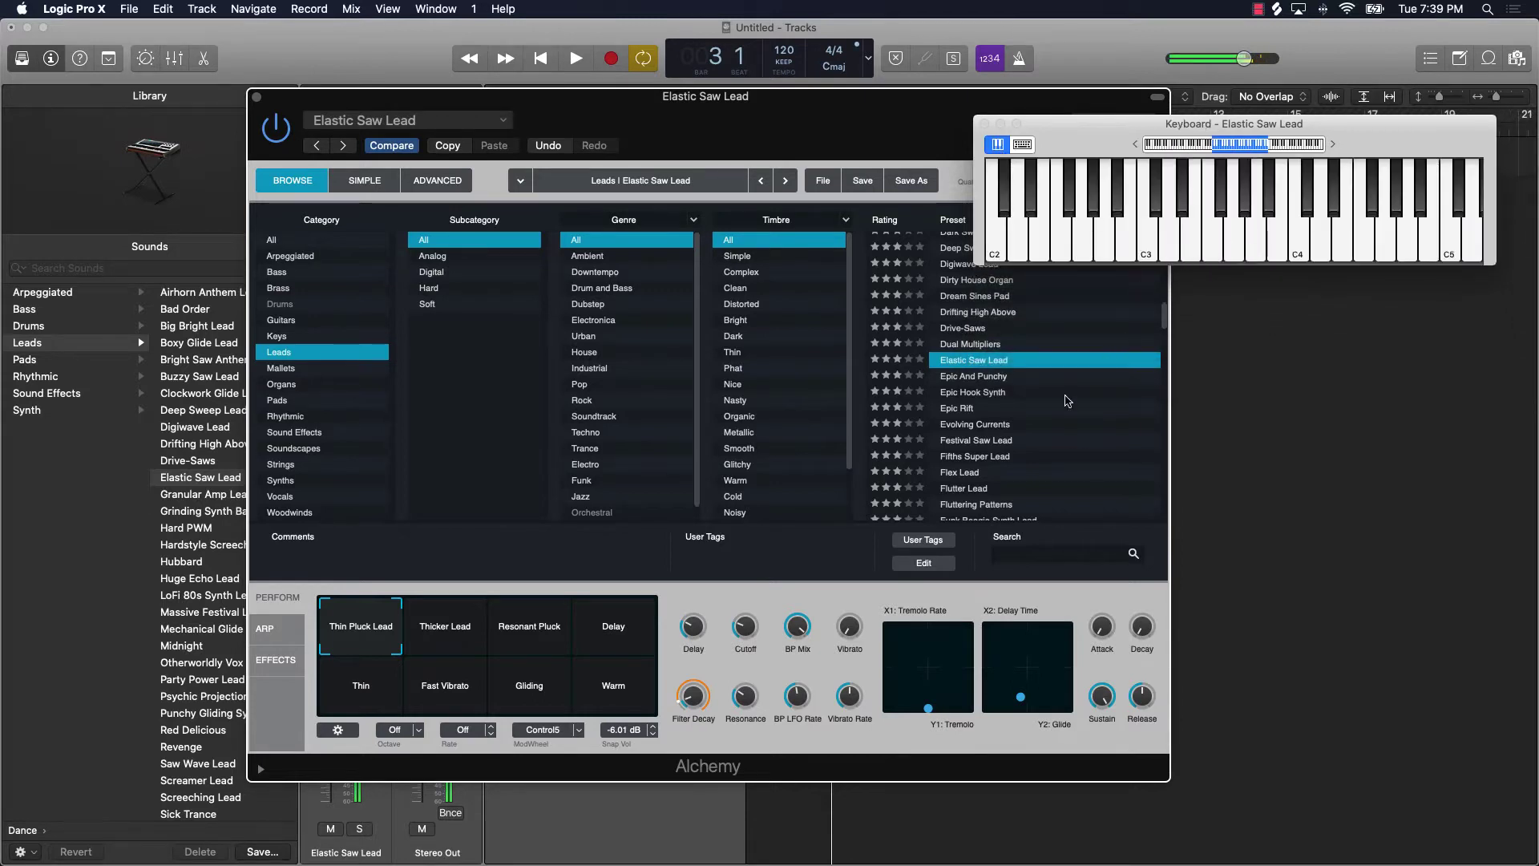
Load Glass Butterfly and audition it with C4, F3, G#3 and B2
scroll(1039, 421, down, 5)
click(1036, 423)
click(1026, 404)
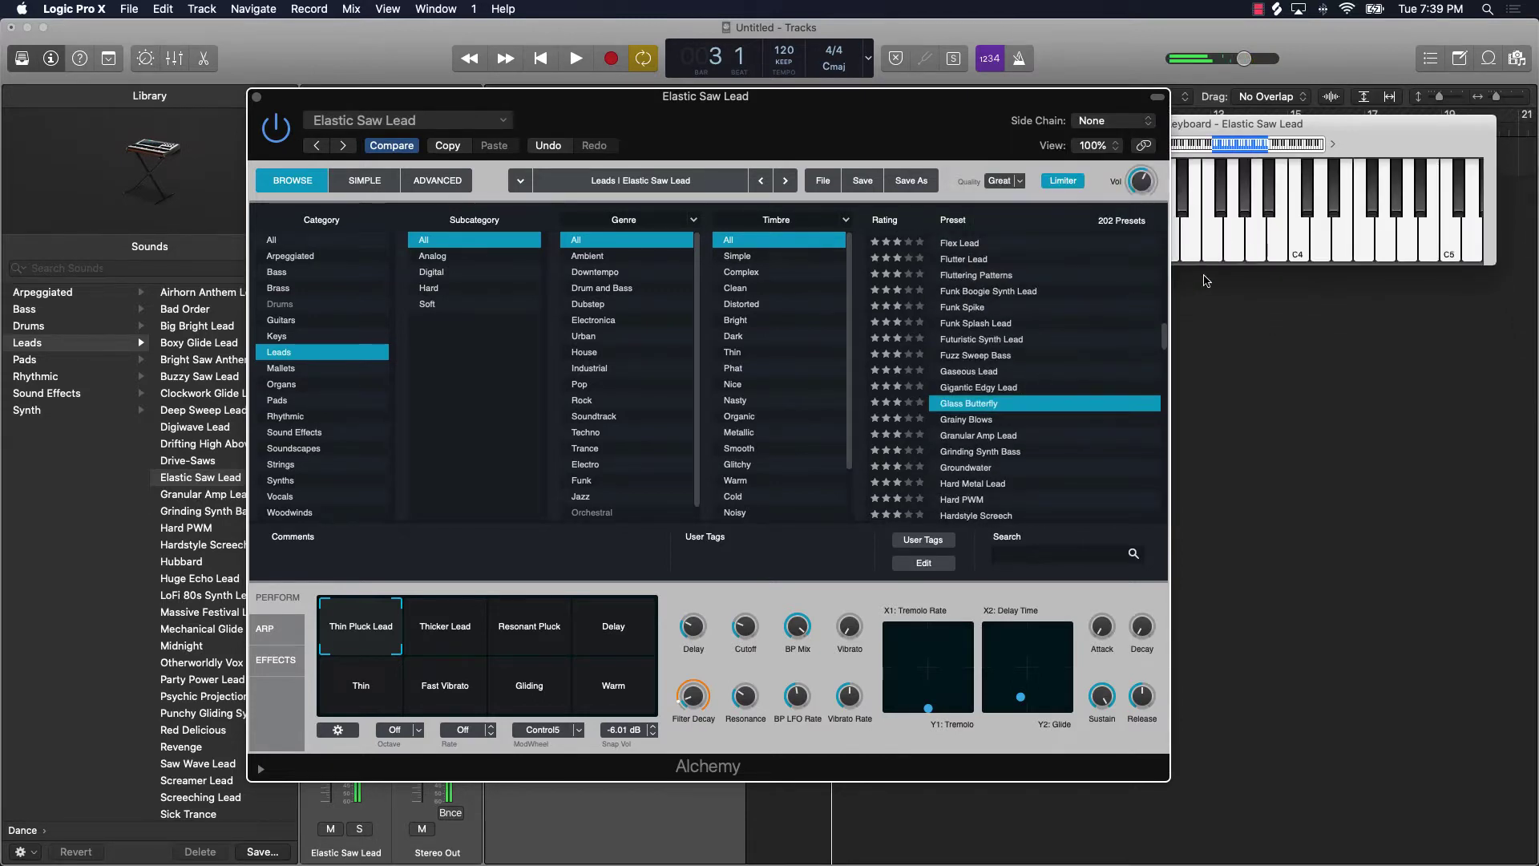
click(1299, 247)
click(1213, 241)
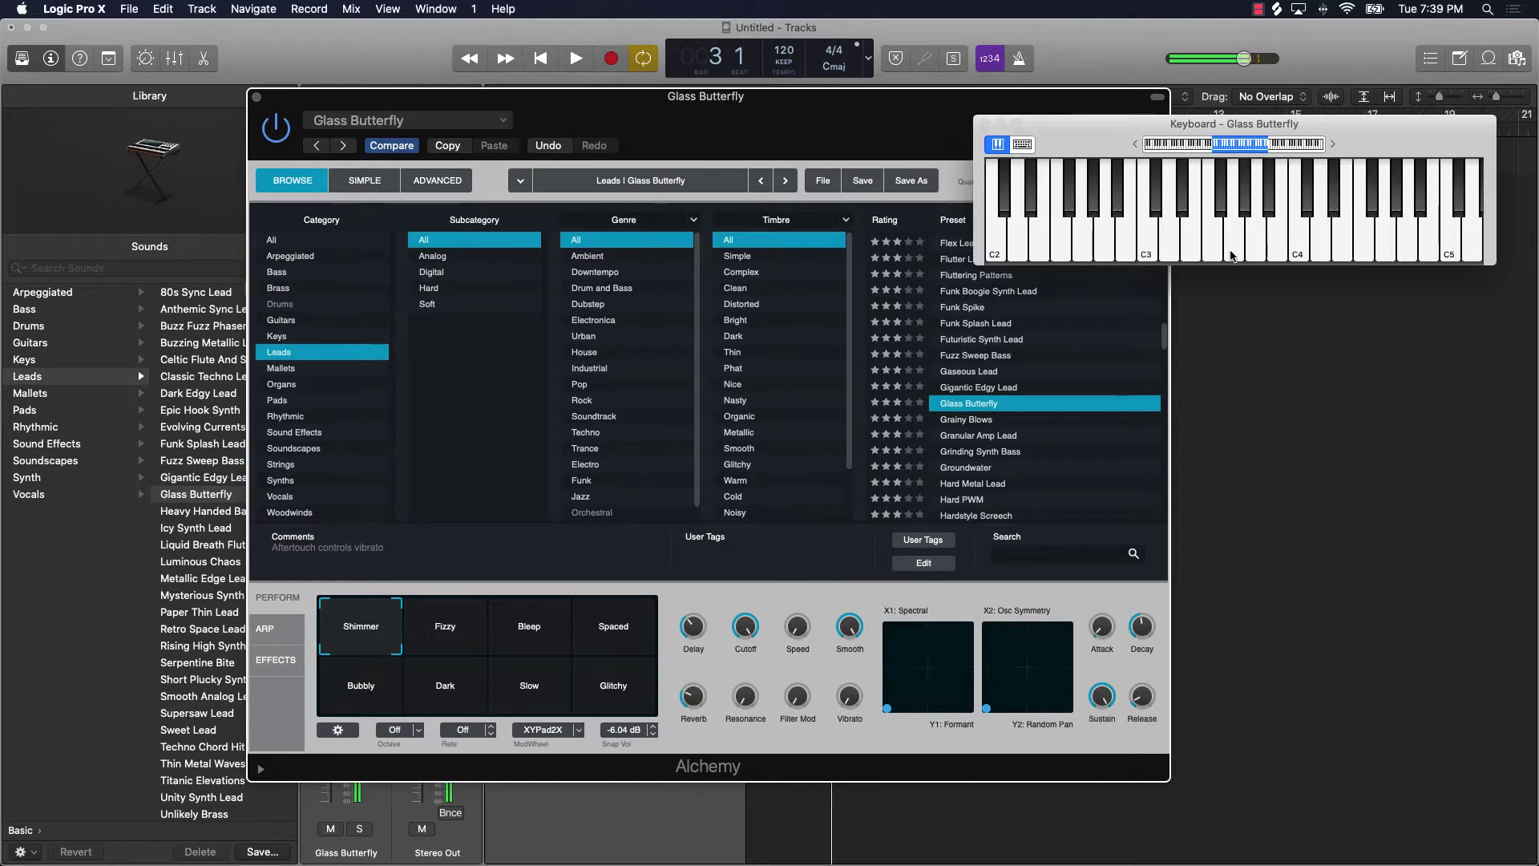
click(1246, 200)
click(1131, 246)
Load the Paper Thin Lead preset and play a note to hear it
scroll(988, 494, down, 6)
scroll(988, 494, down, 6)
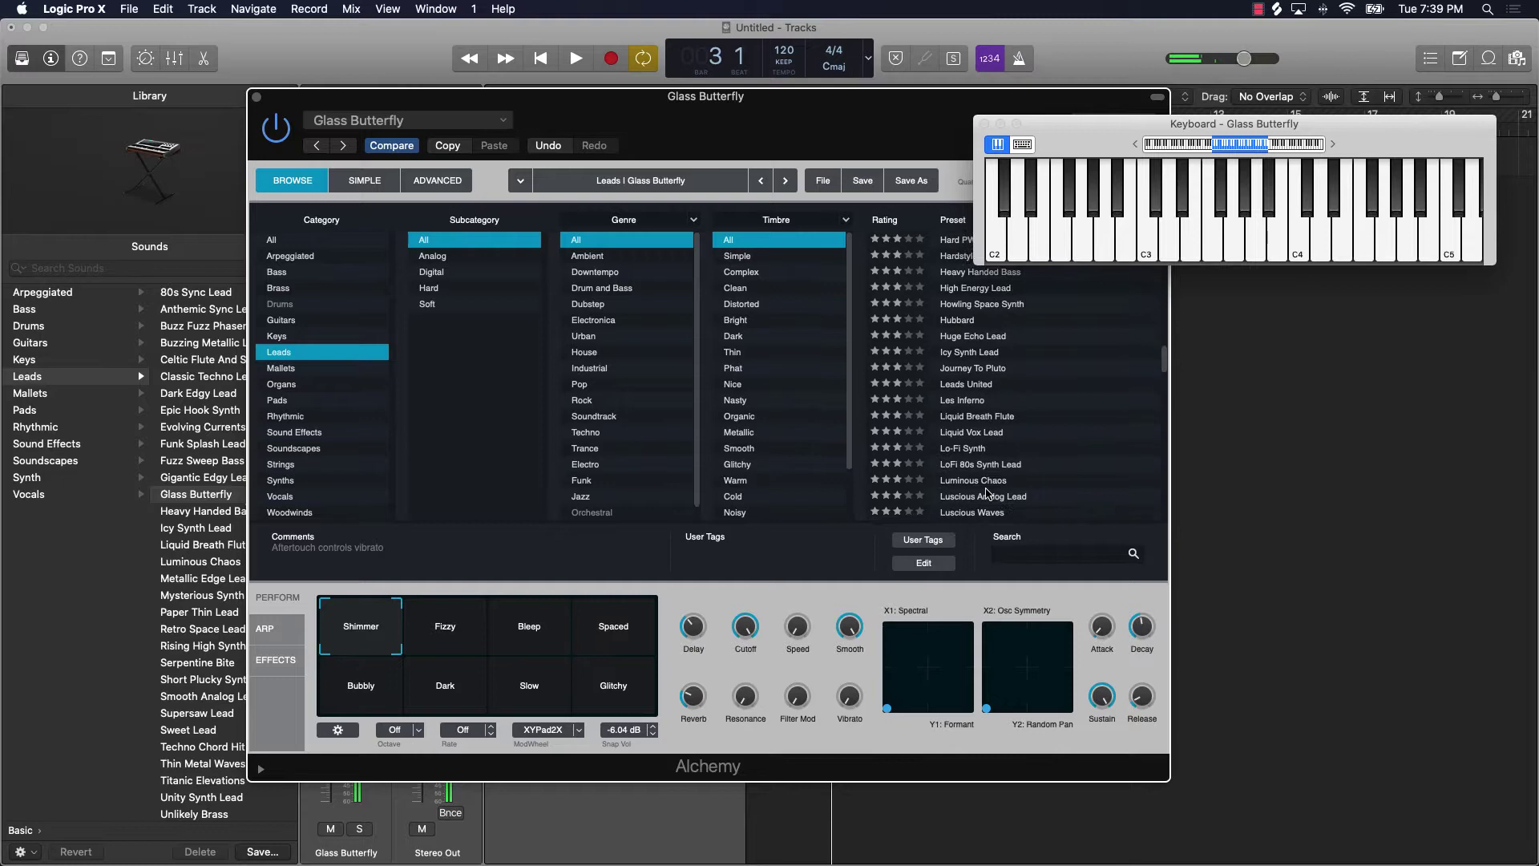
scroll(989, 495, down, 5)
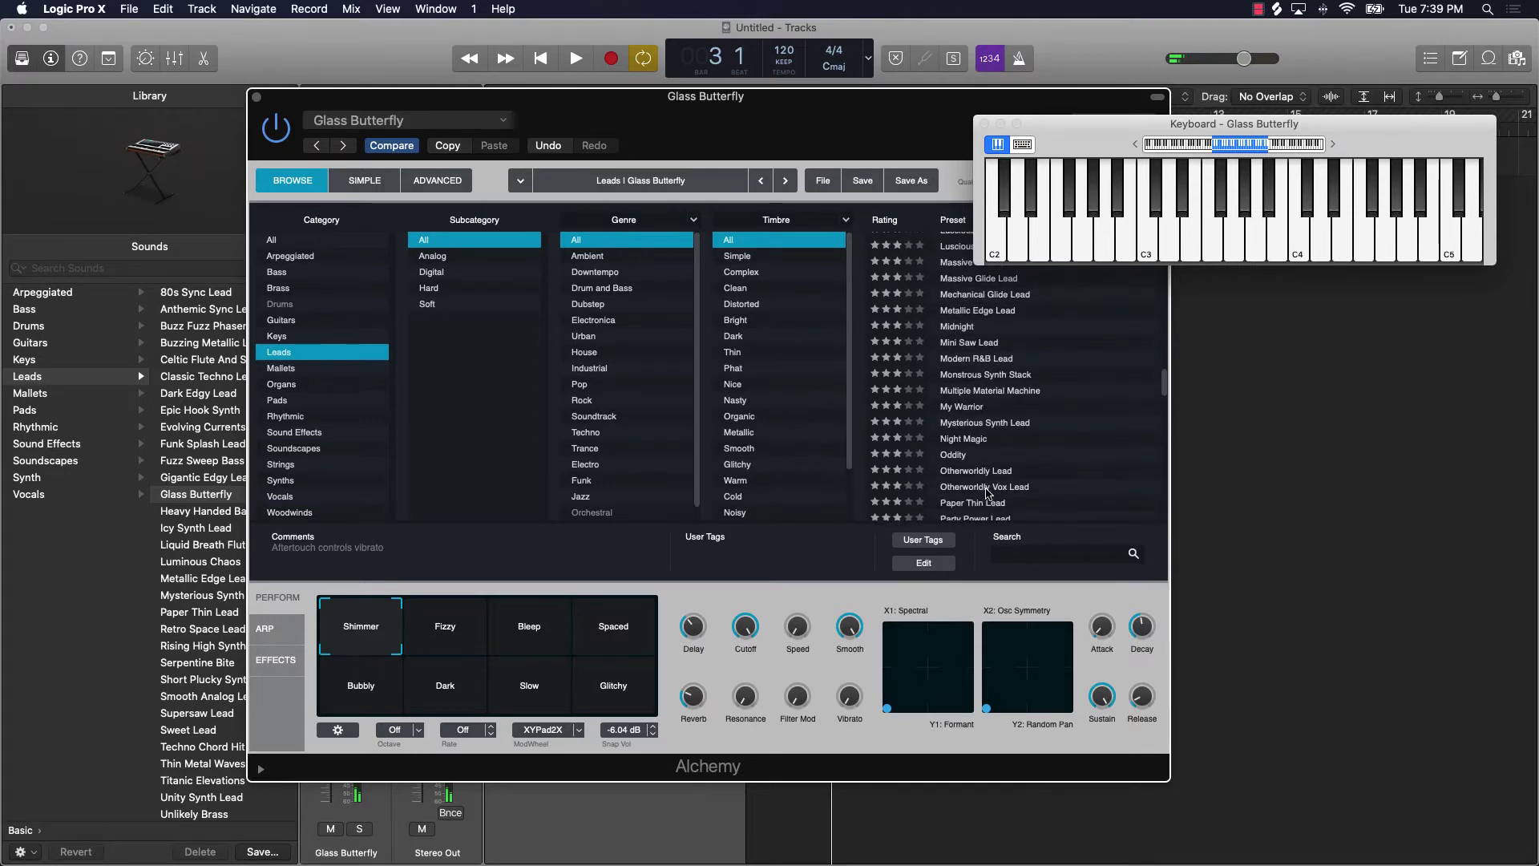
scroll(989, 495, down, 5)
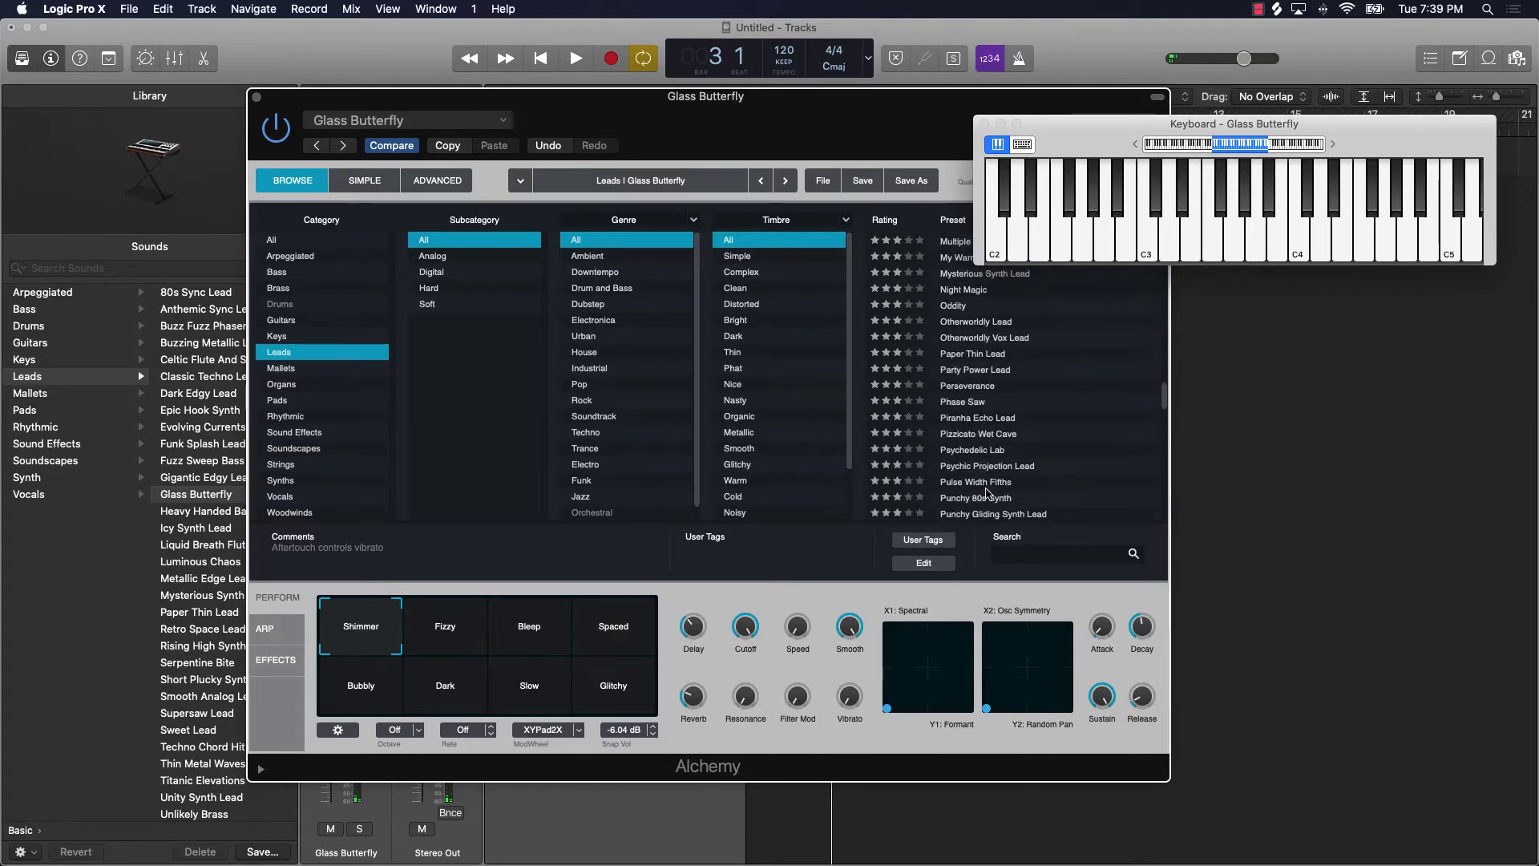
click(974, 354)
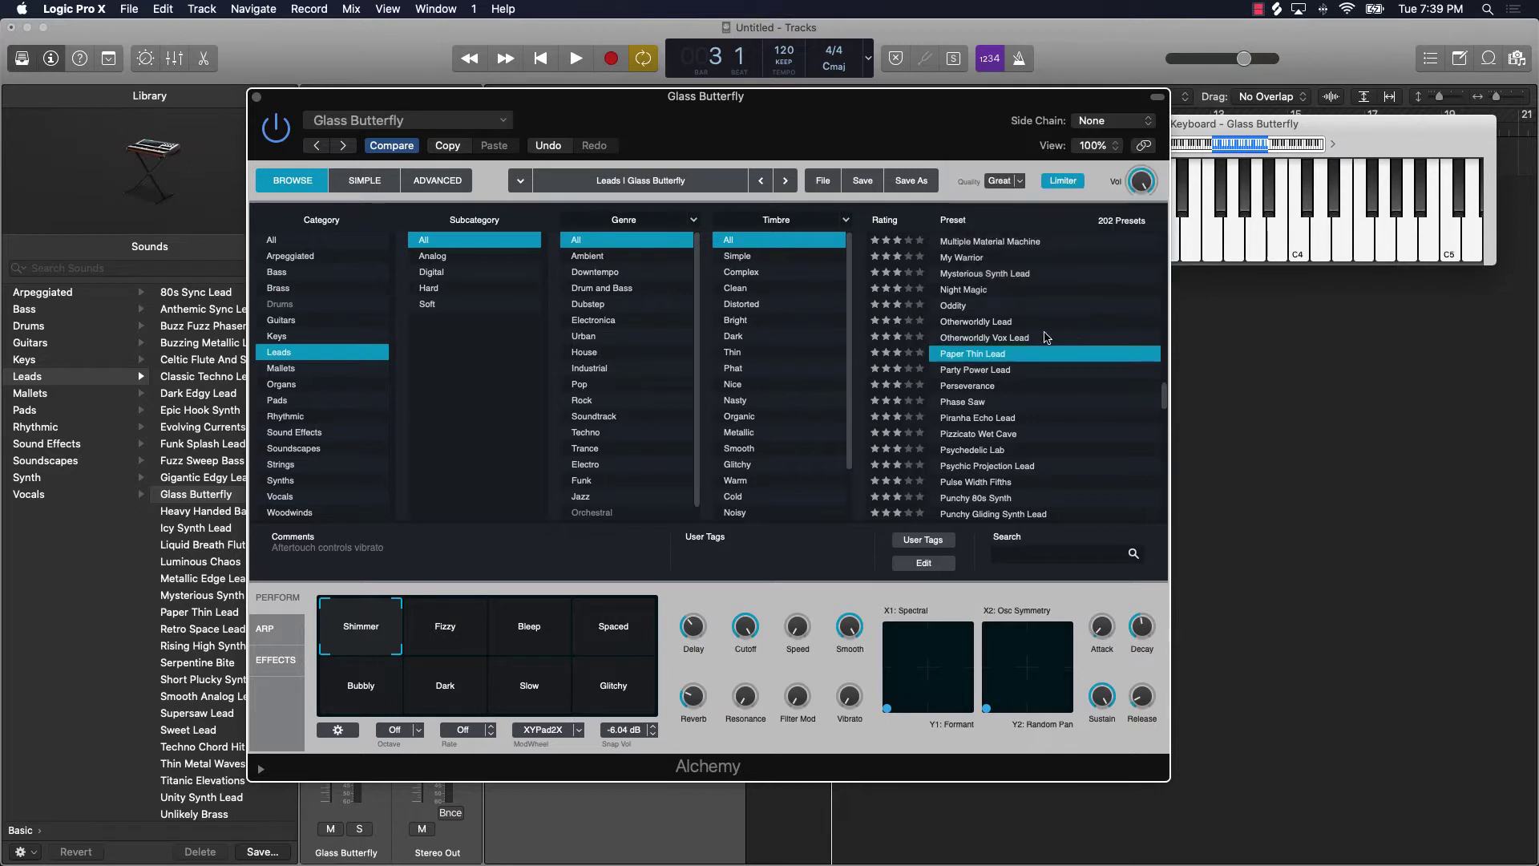
click(1299, 230)
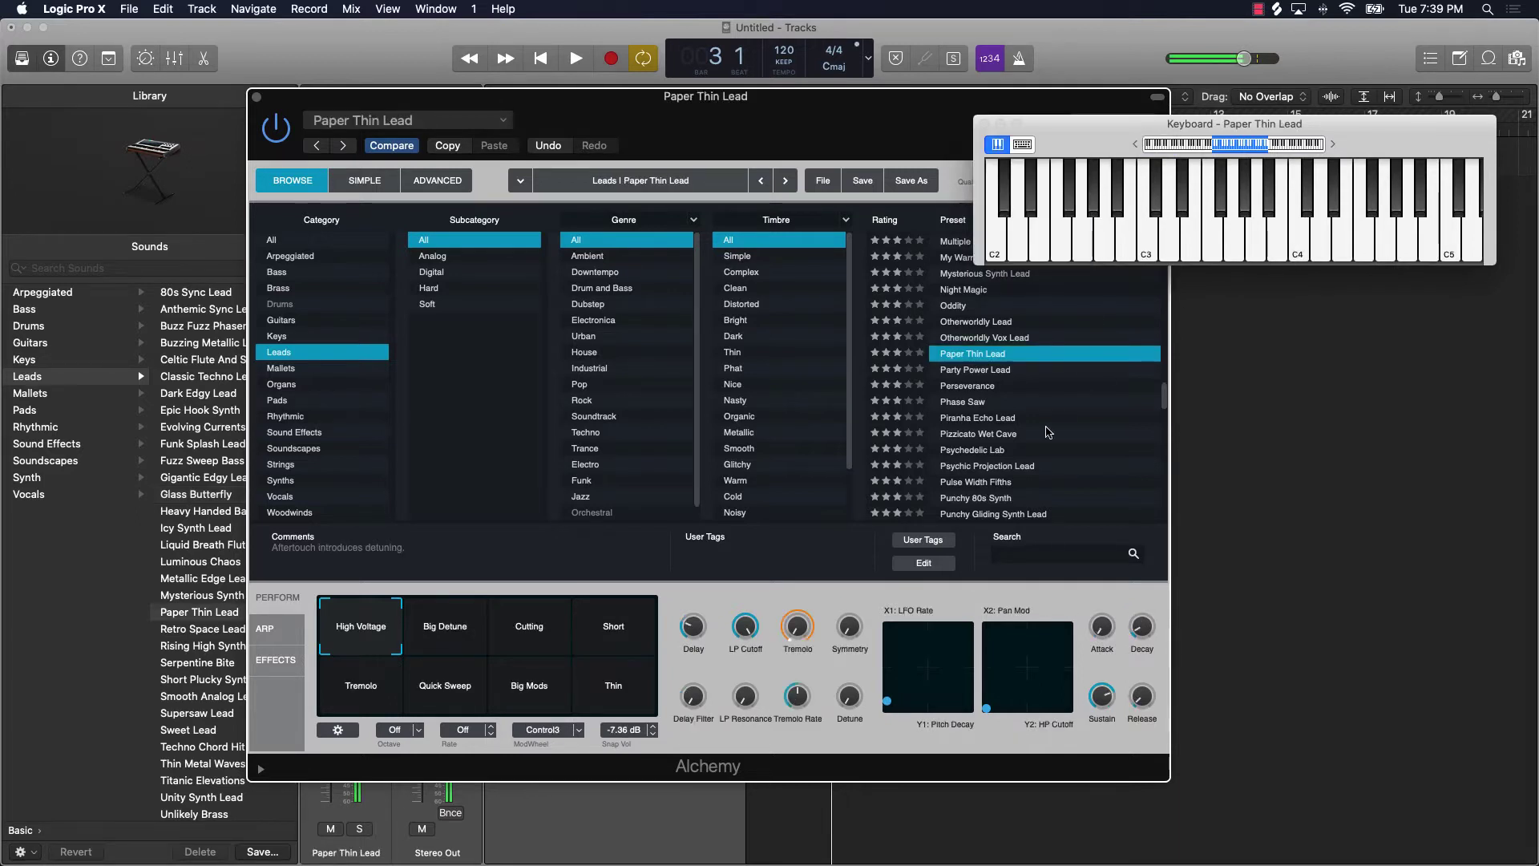
Load Pizzicato Wet Cave and audition it with middle, higher and lower notes
click(1022, 439)
click(1259, 224)
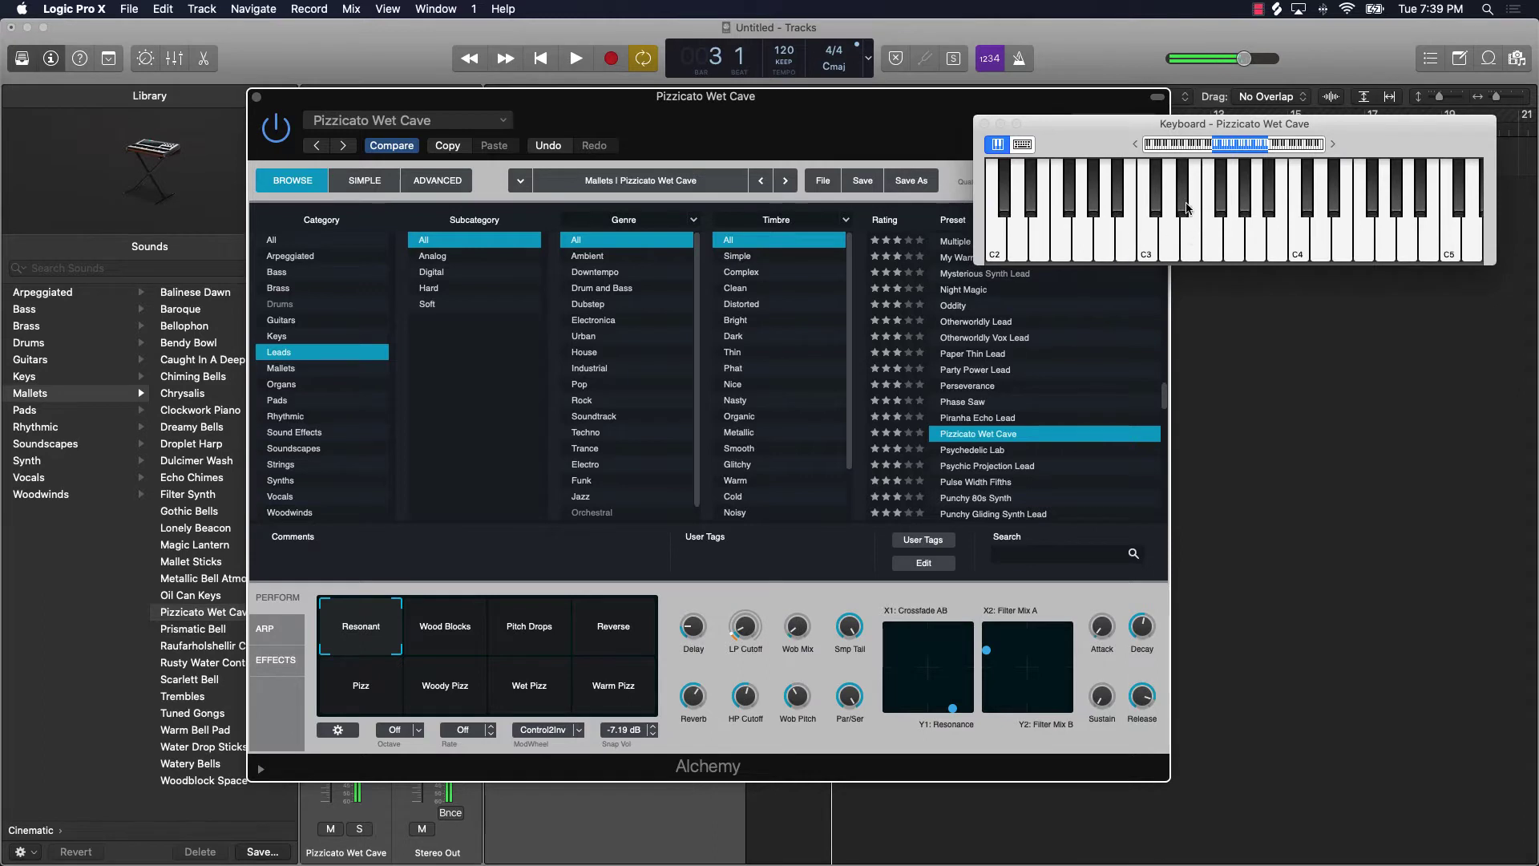
click(1348, 236)
click(1106, 241)
Close the Keyboard and Alchemy windows and open an enlarged Piano Roll editor
click(985, 124)
click(257, 97)
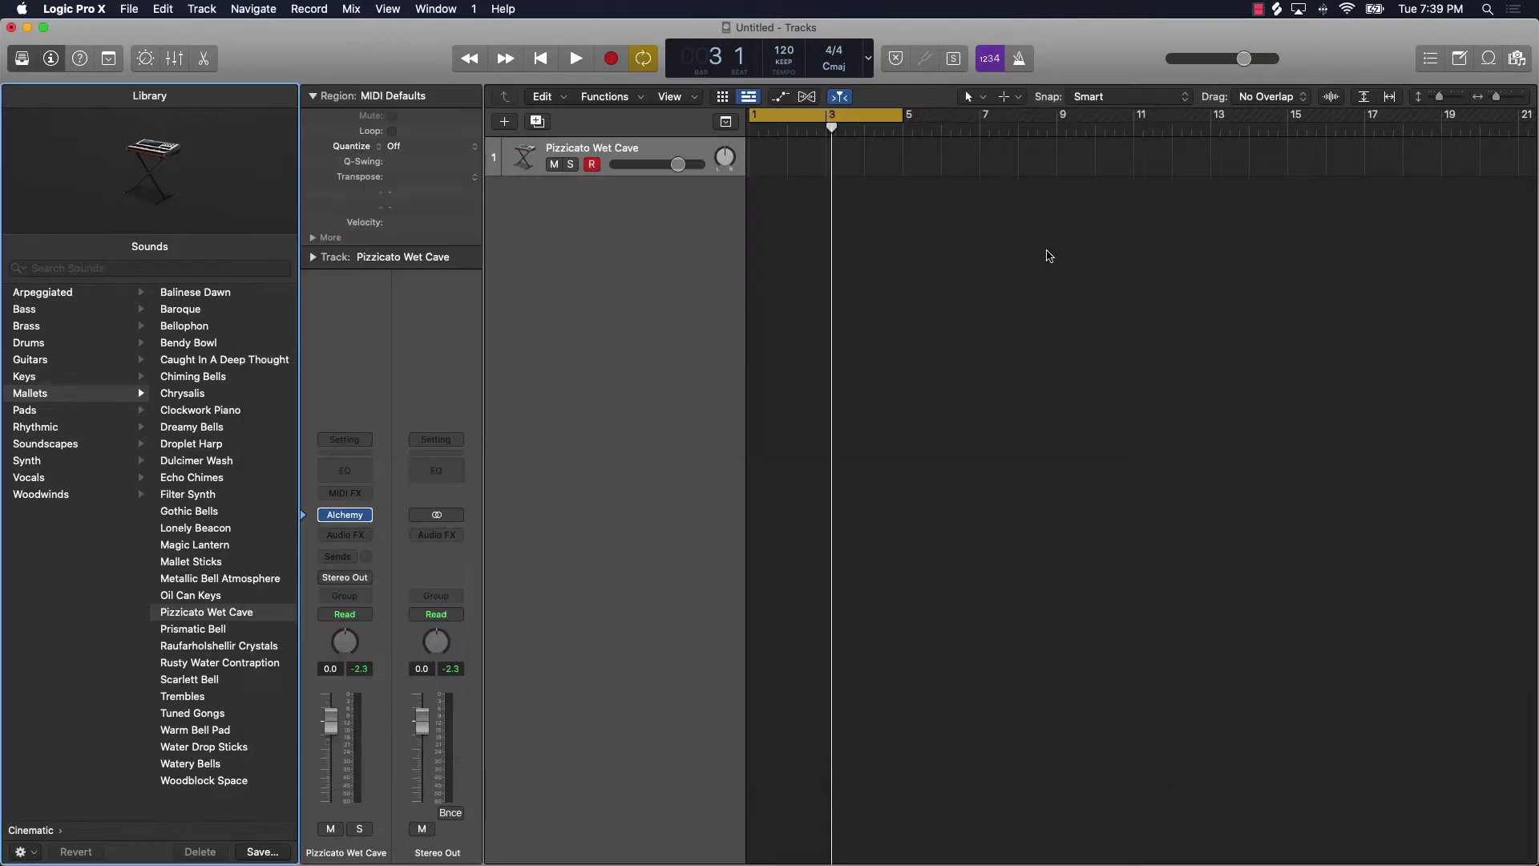
click(206, 63)
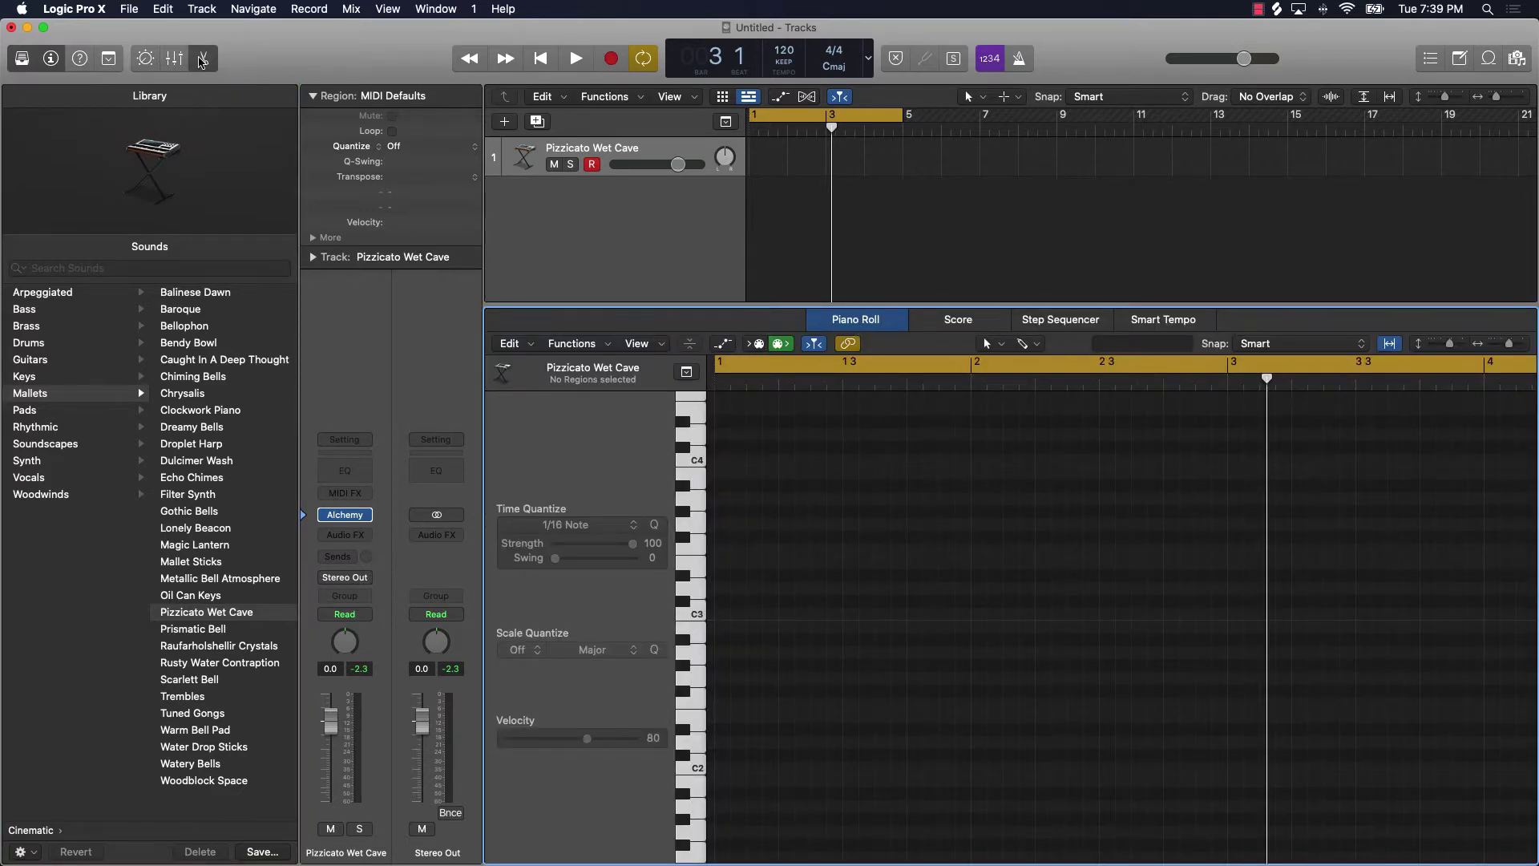
drag(683, 306, 682, 180)
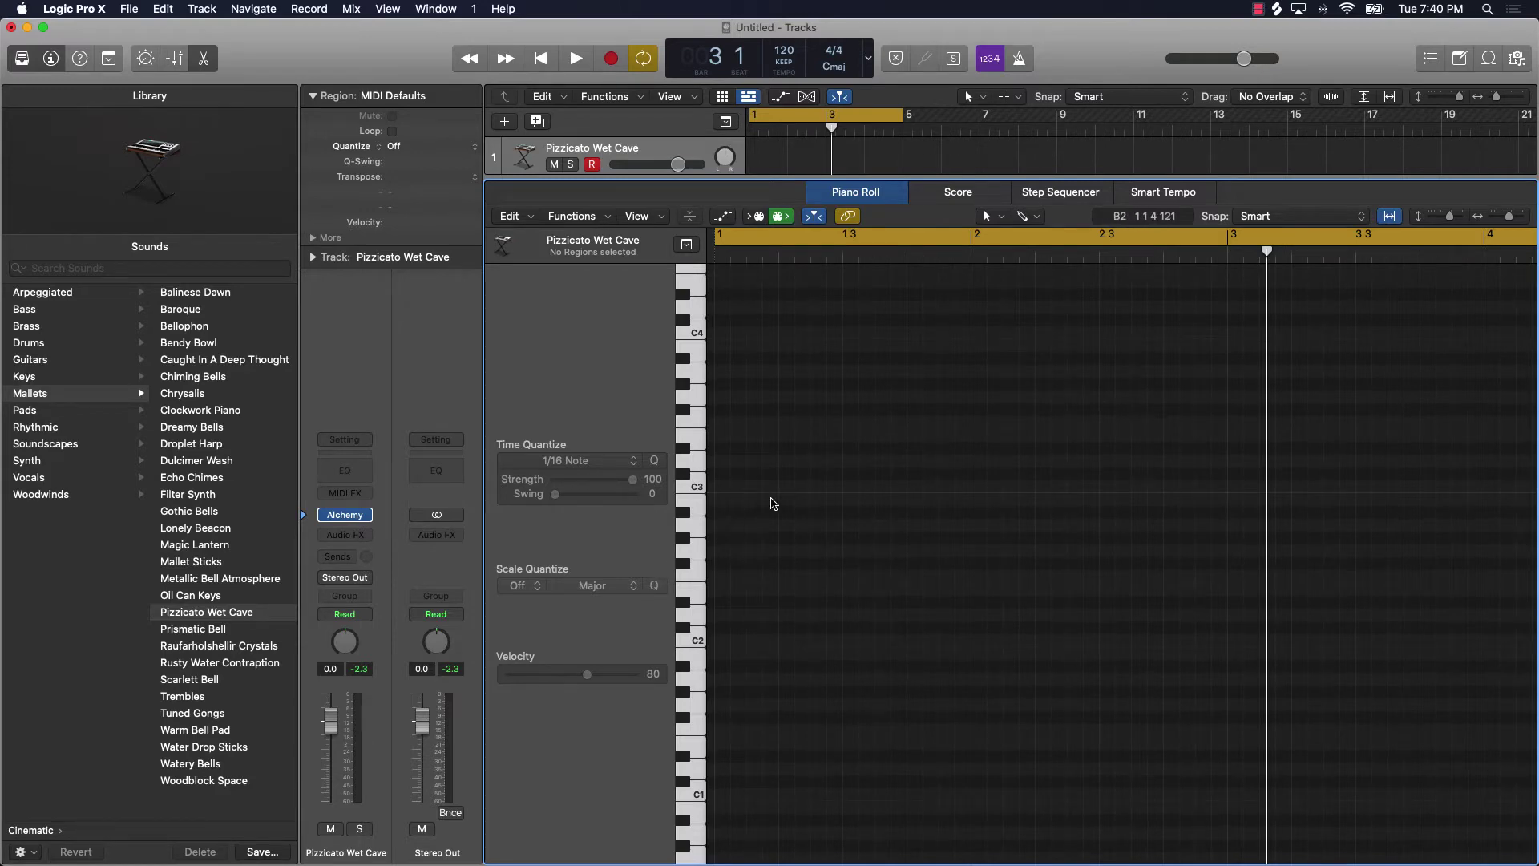
Draw a one-beat F2 note at the start of bar 1 and extend the region to bar 5
ctrl+alt+click(772, 499)
ctrl+alt+click(771, 500)
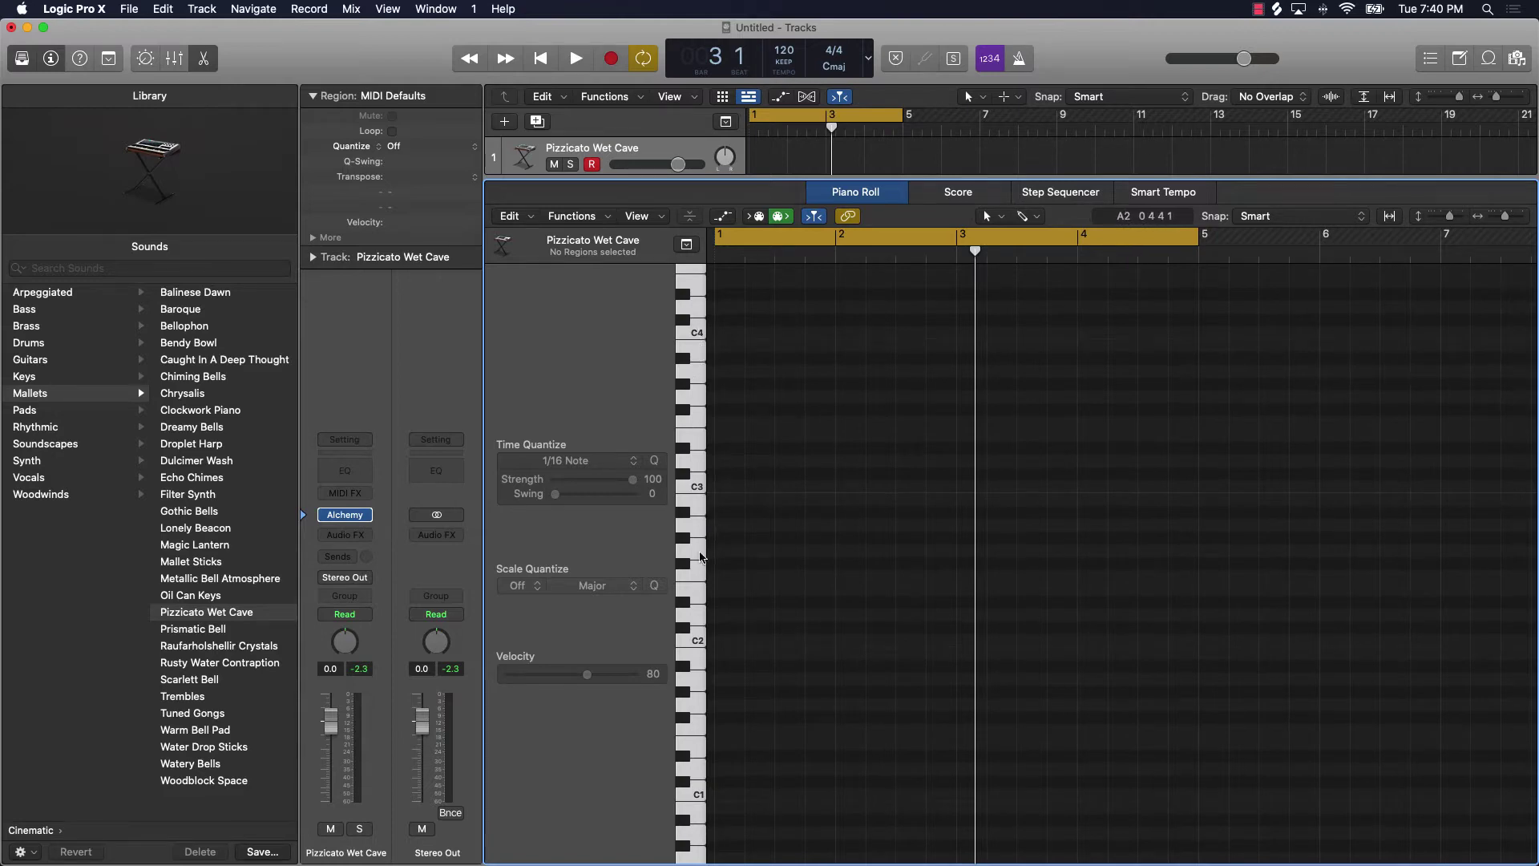
click(695, 572)
super+click(725, 577)
drag(801, 579, 764, 582)
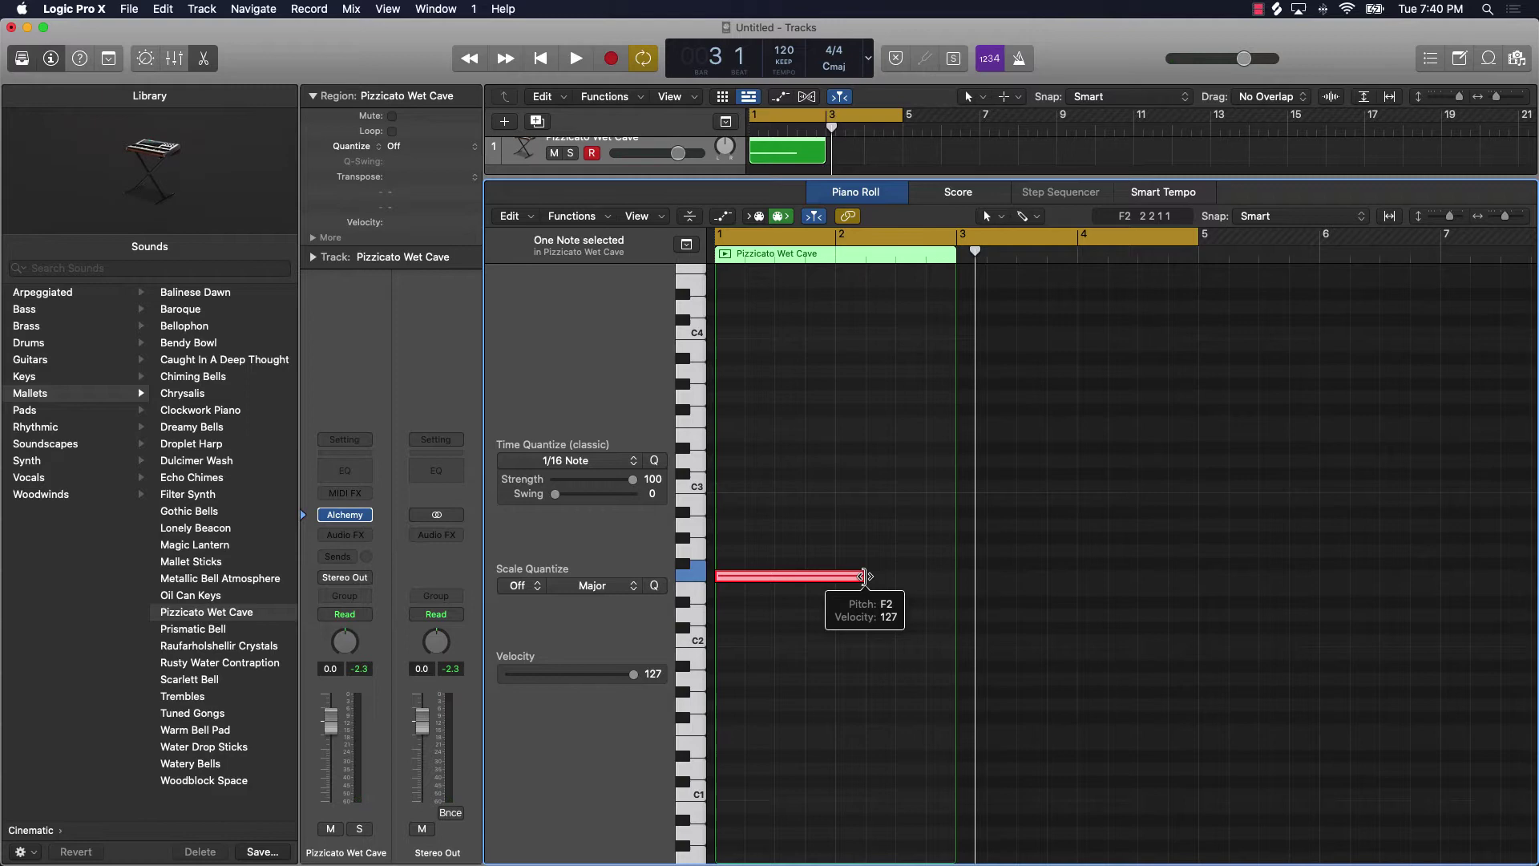
drag(863, 576, 742, 585)
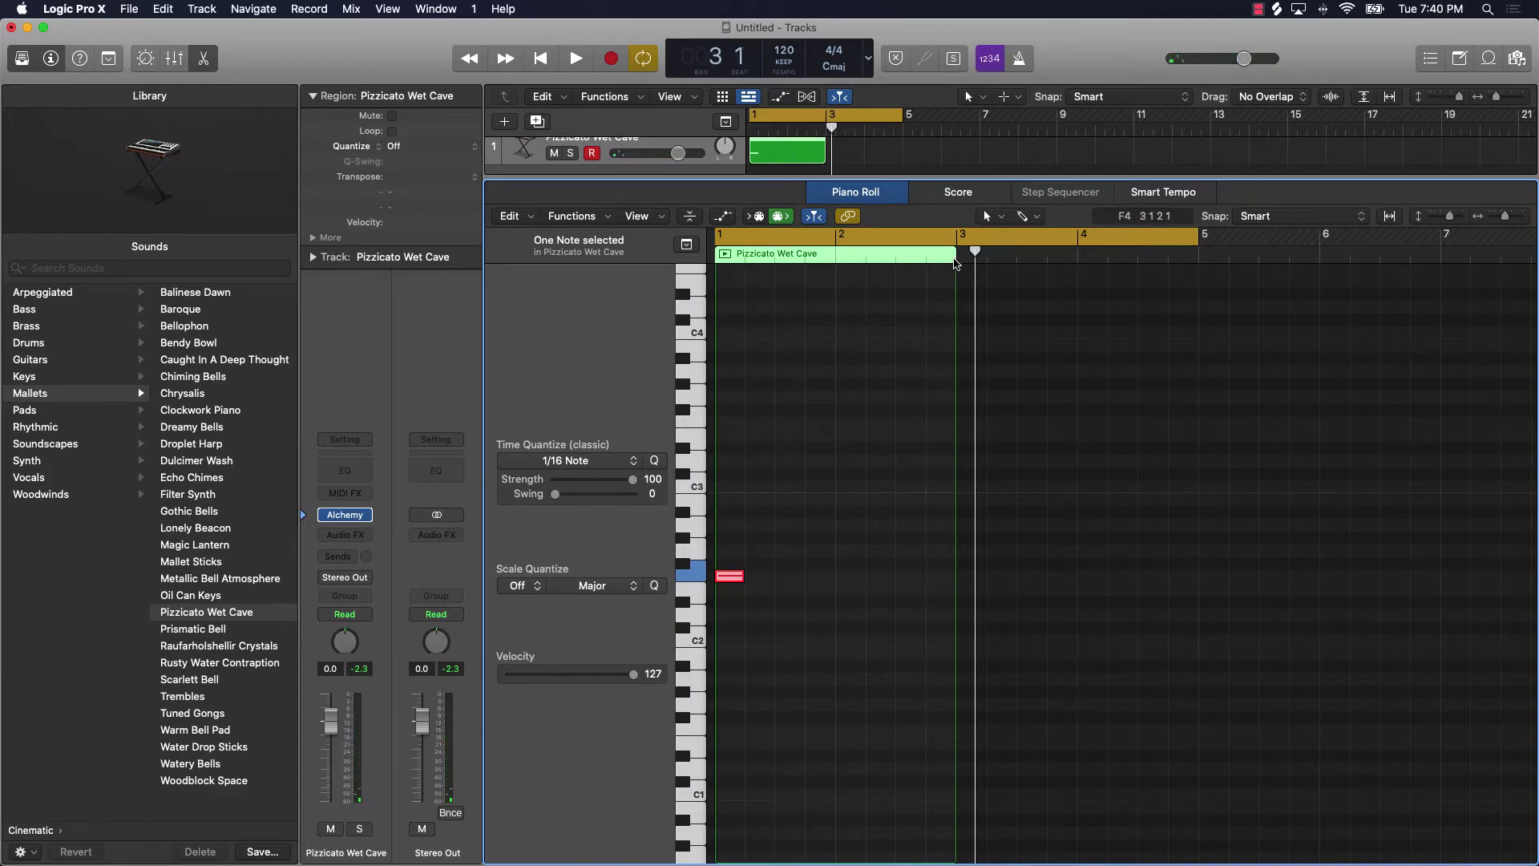
drag(959, 265, 1199, 275)
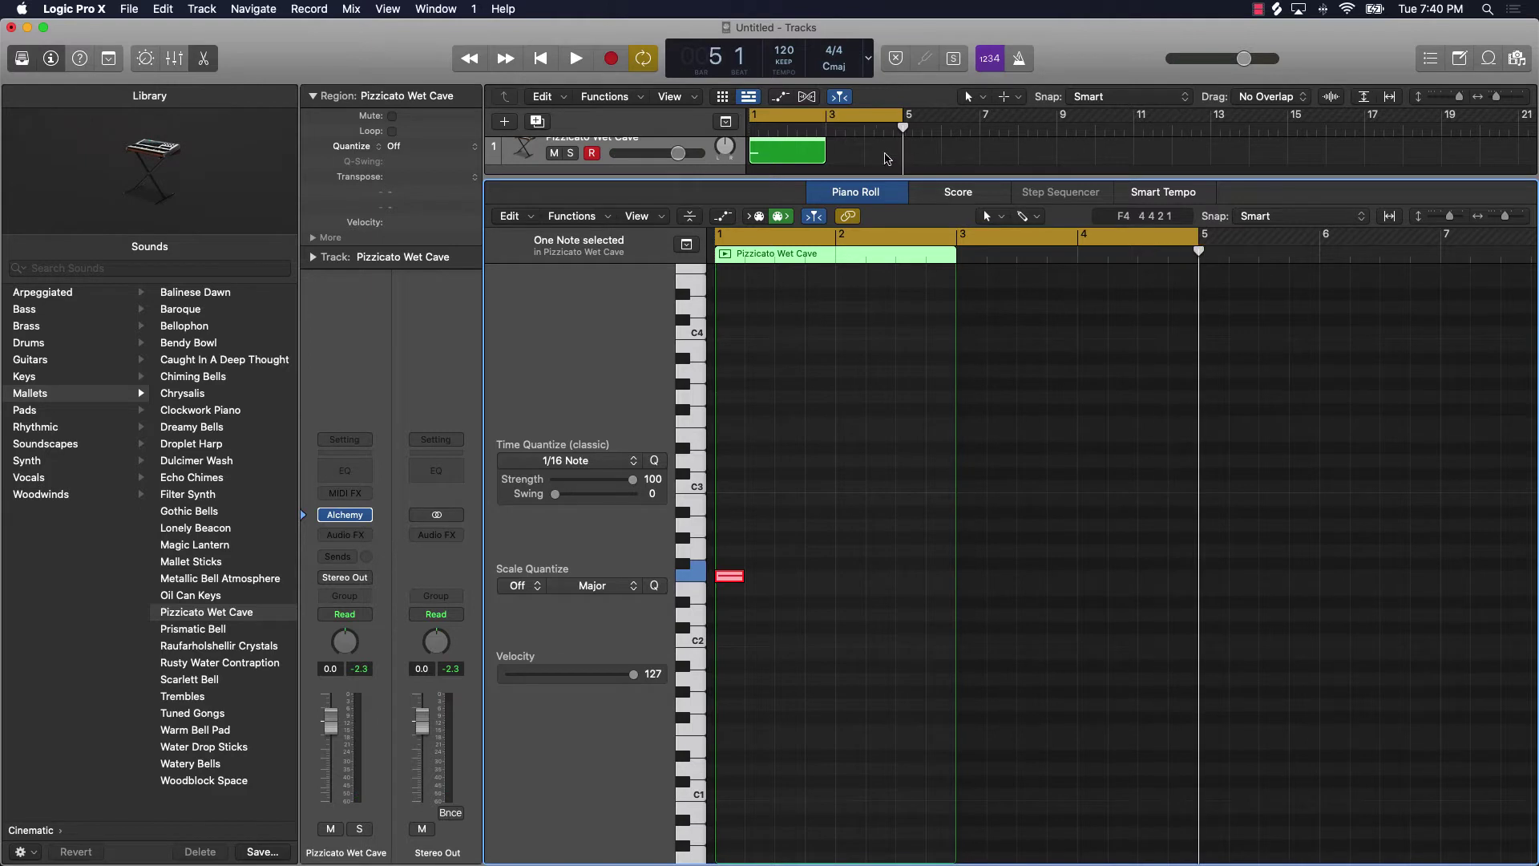
drag(820, 151, 903, 152)
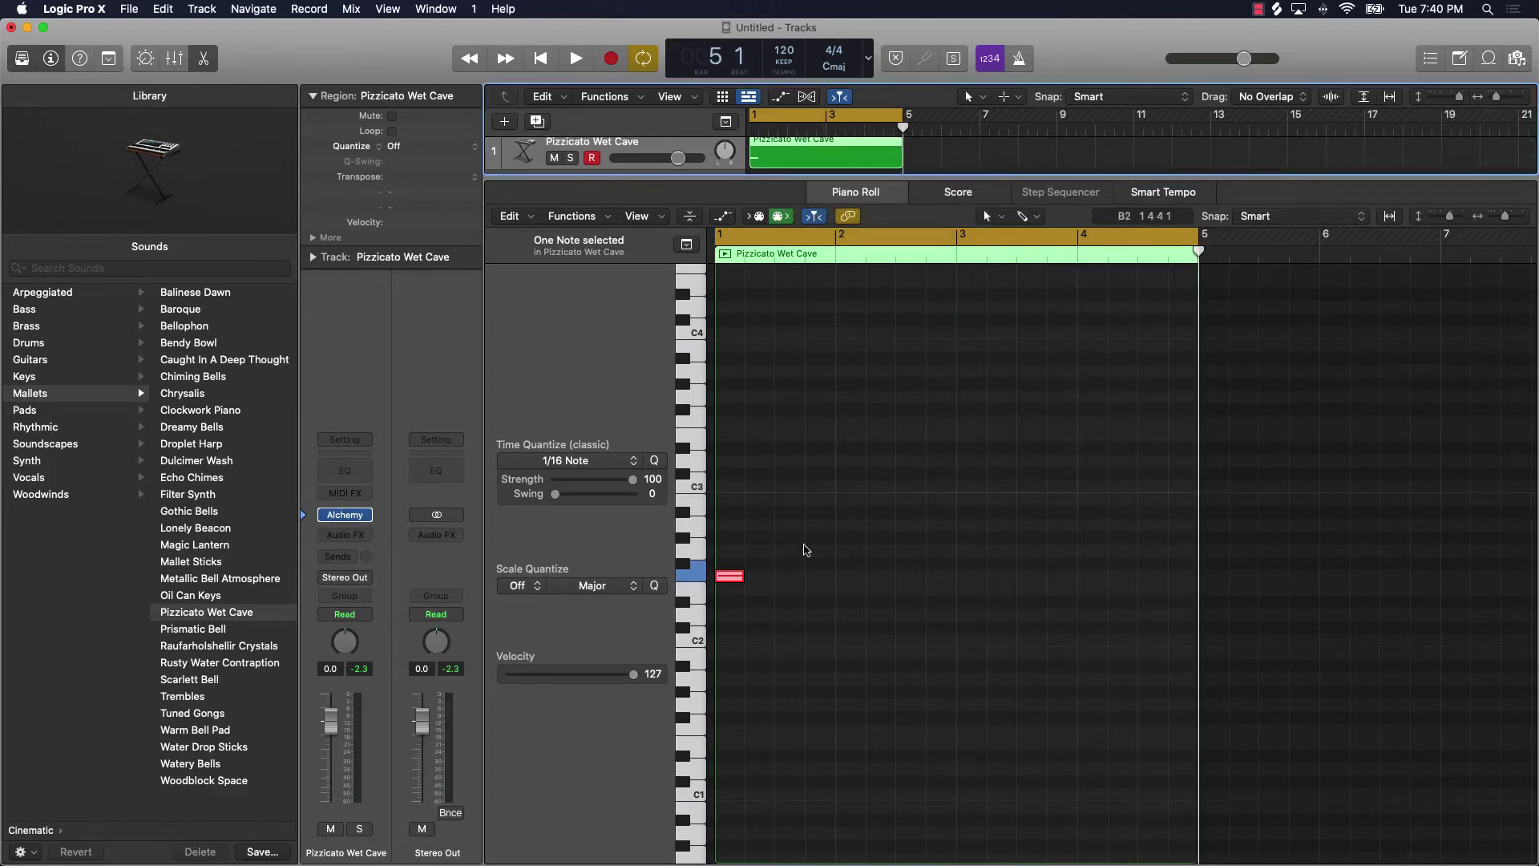
Add a higher one-beat note right after the F2 note and play it back
click(756, 603)
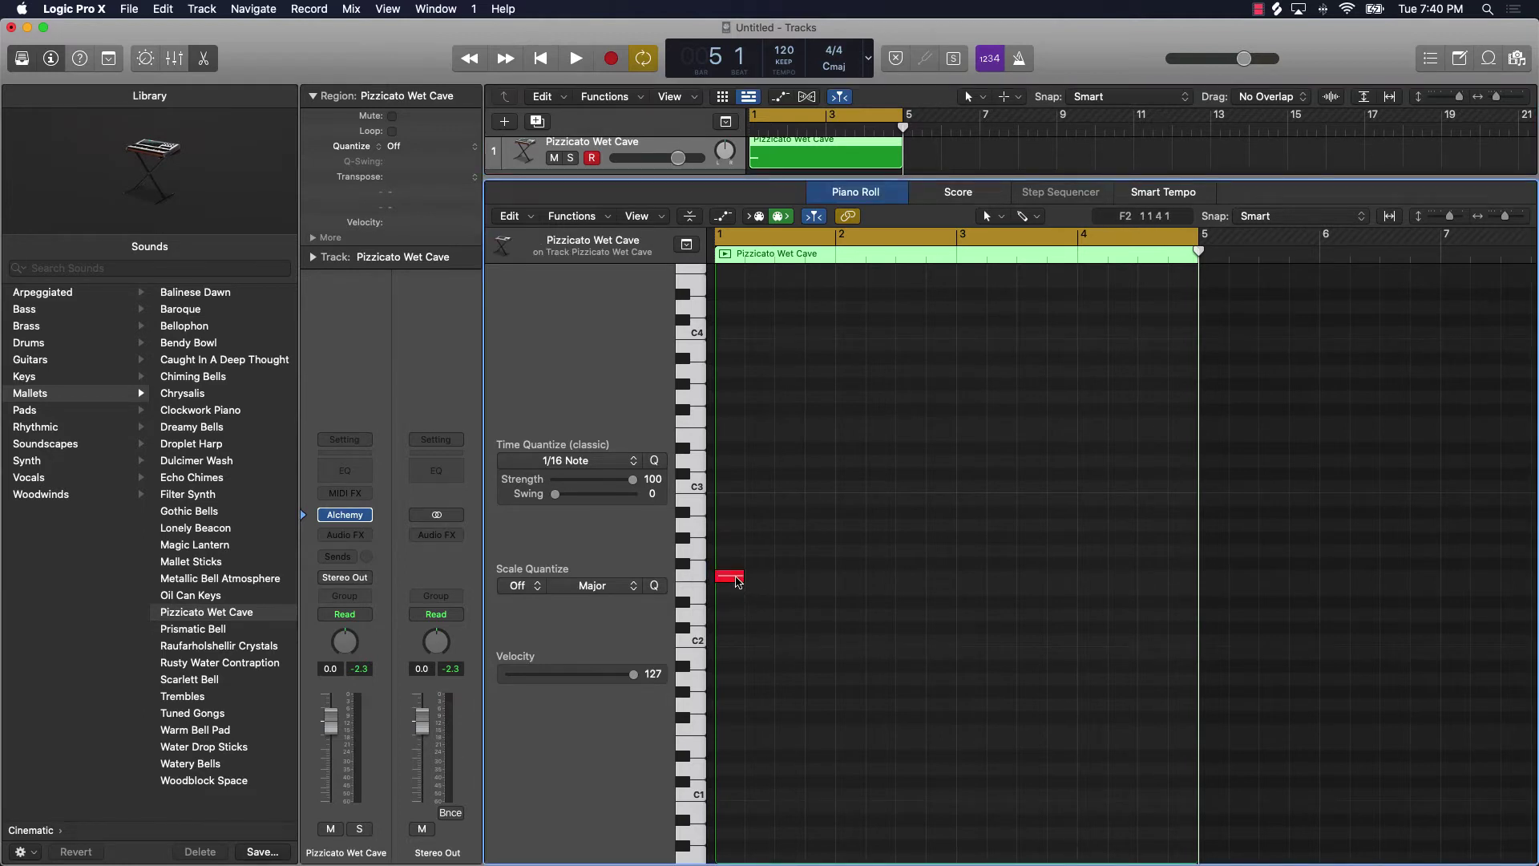
click(738, 579)
click(809, 587)
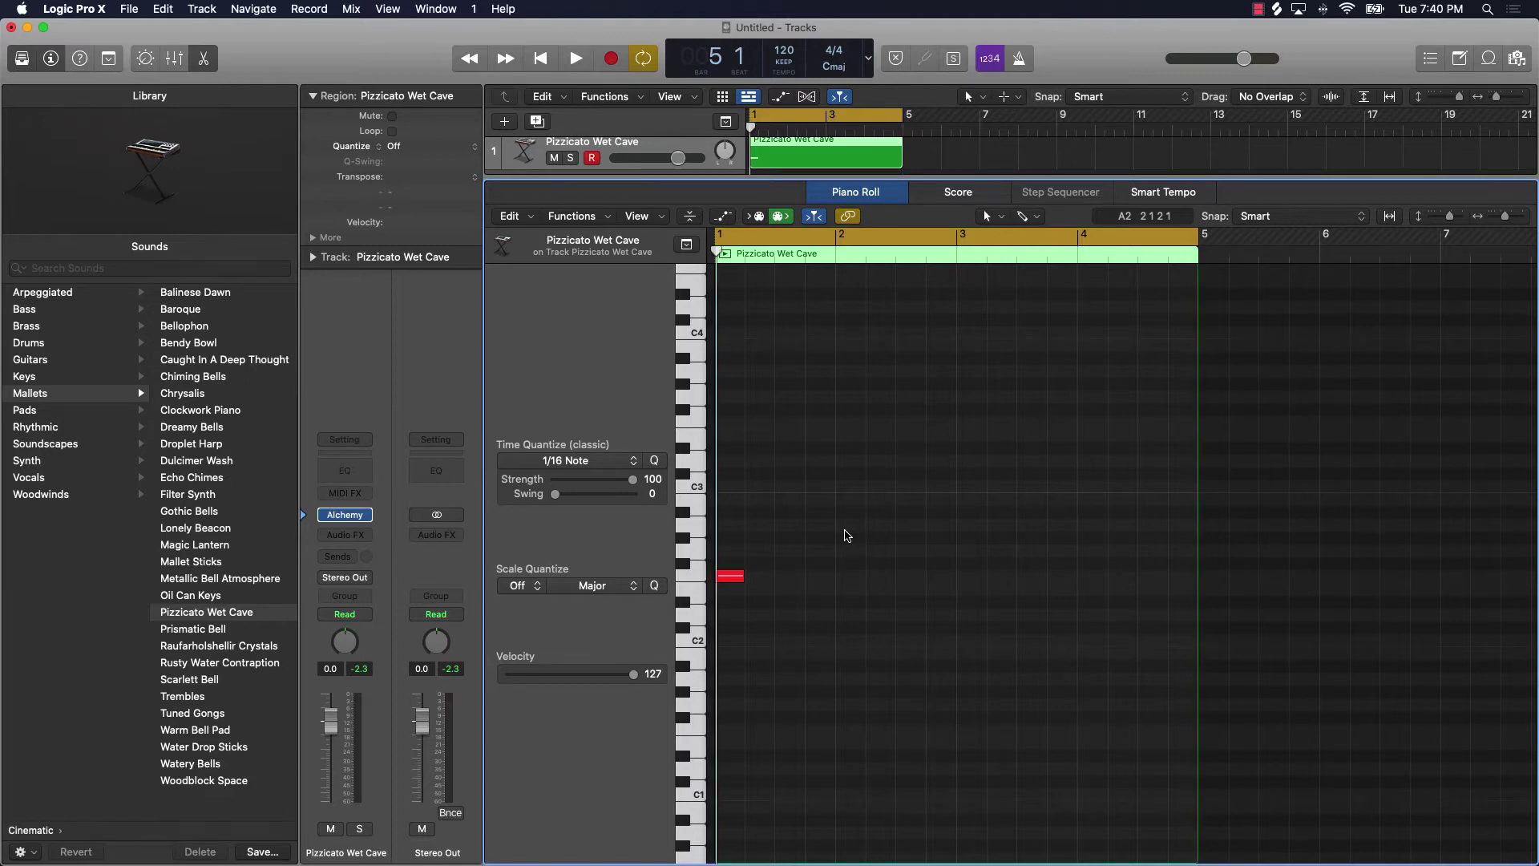
key(space)
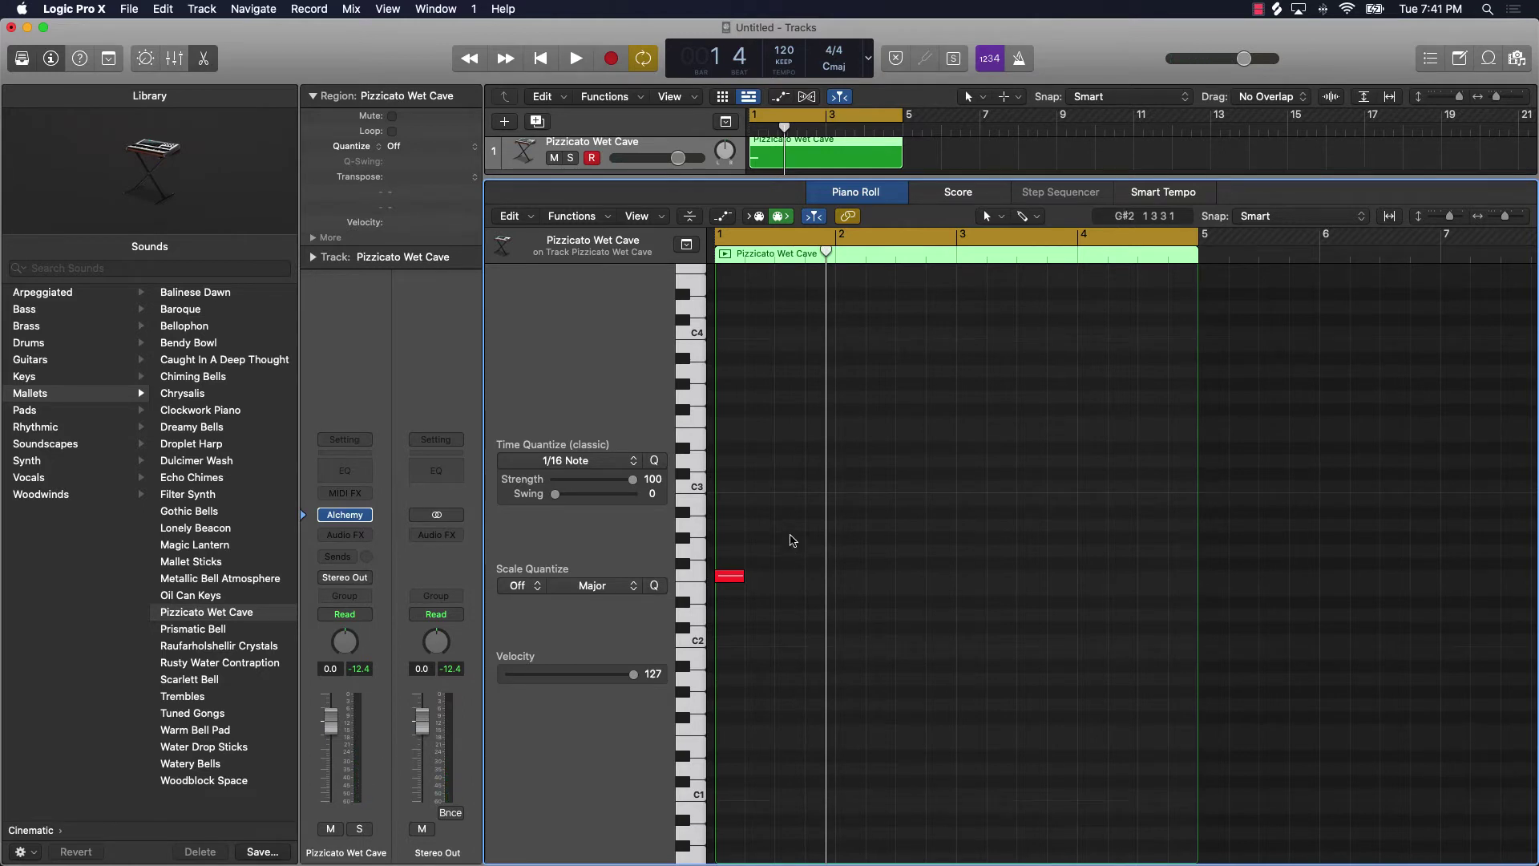
click(789, 537)
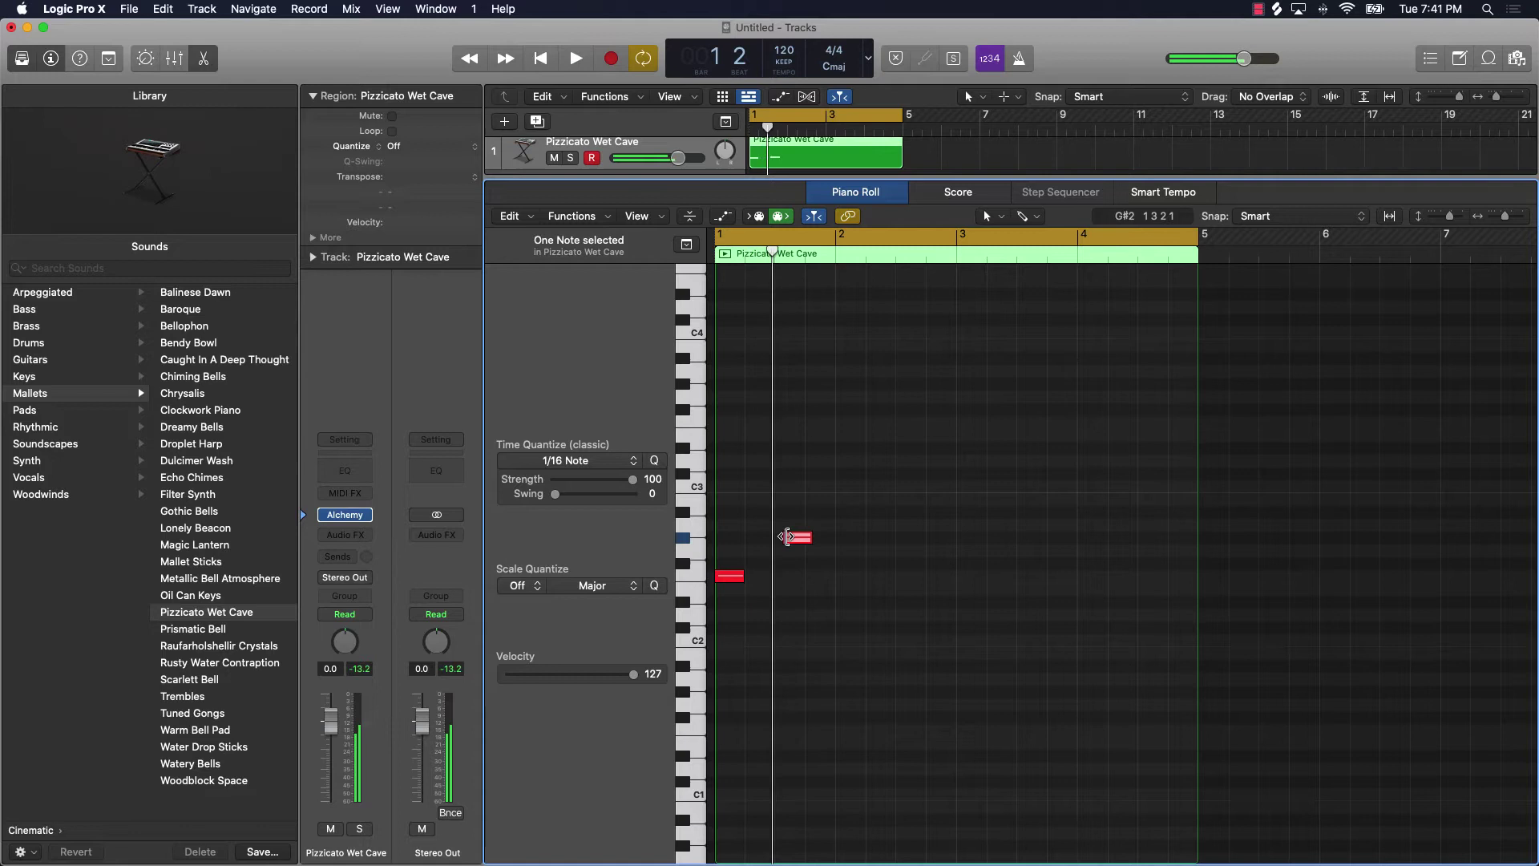
drag(801, 543, 793, 543)
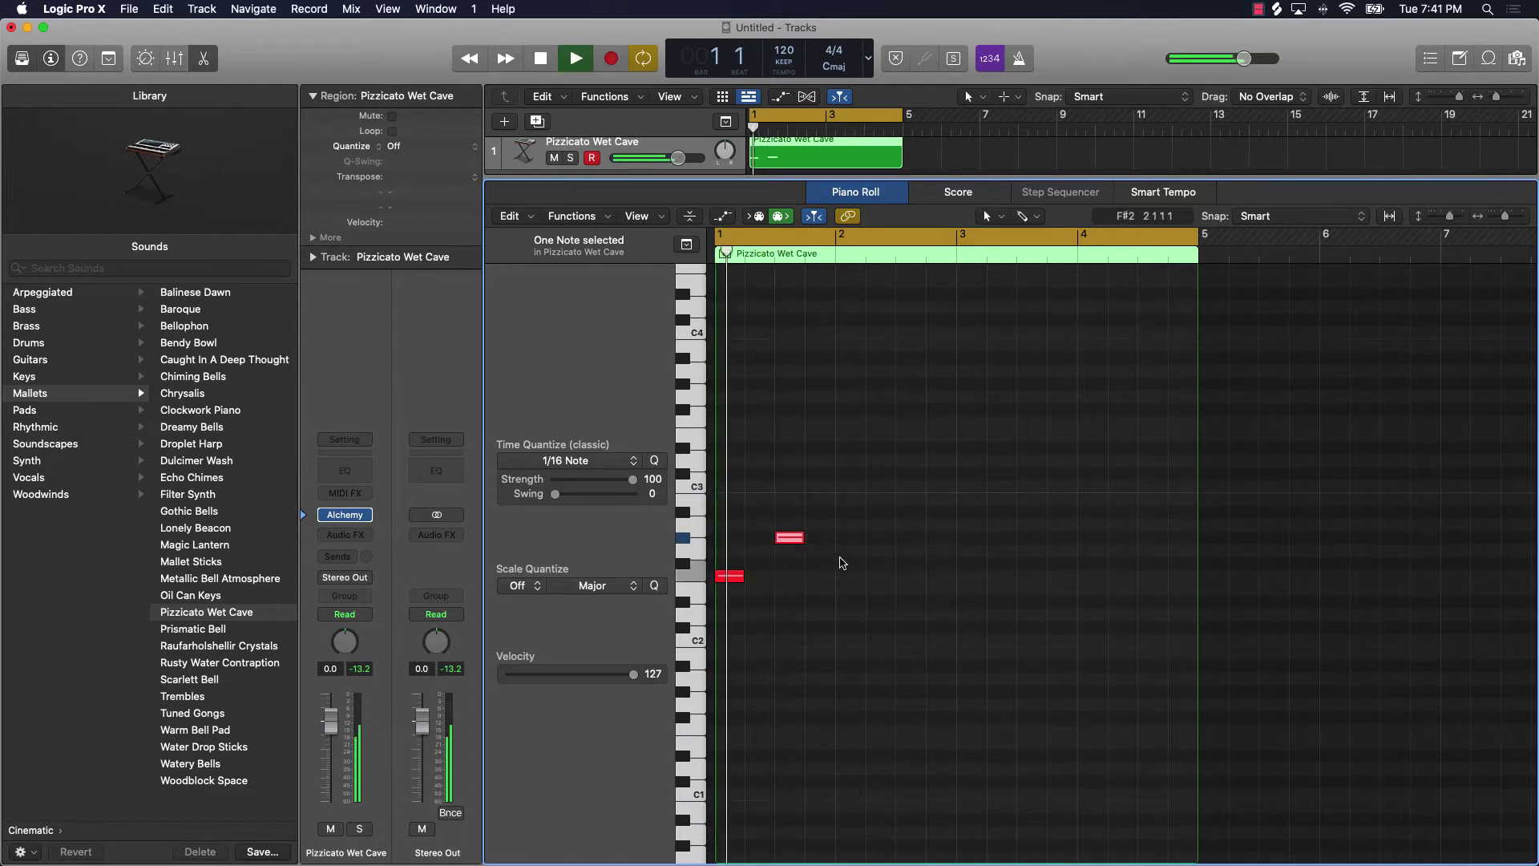
key(space)
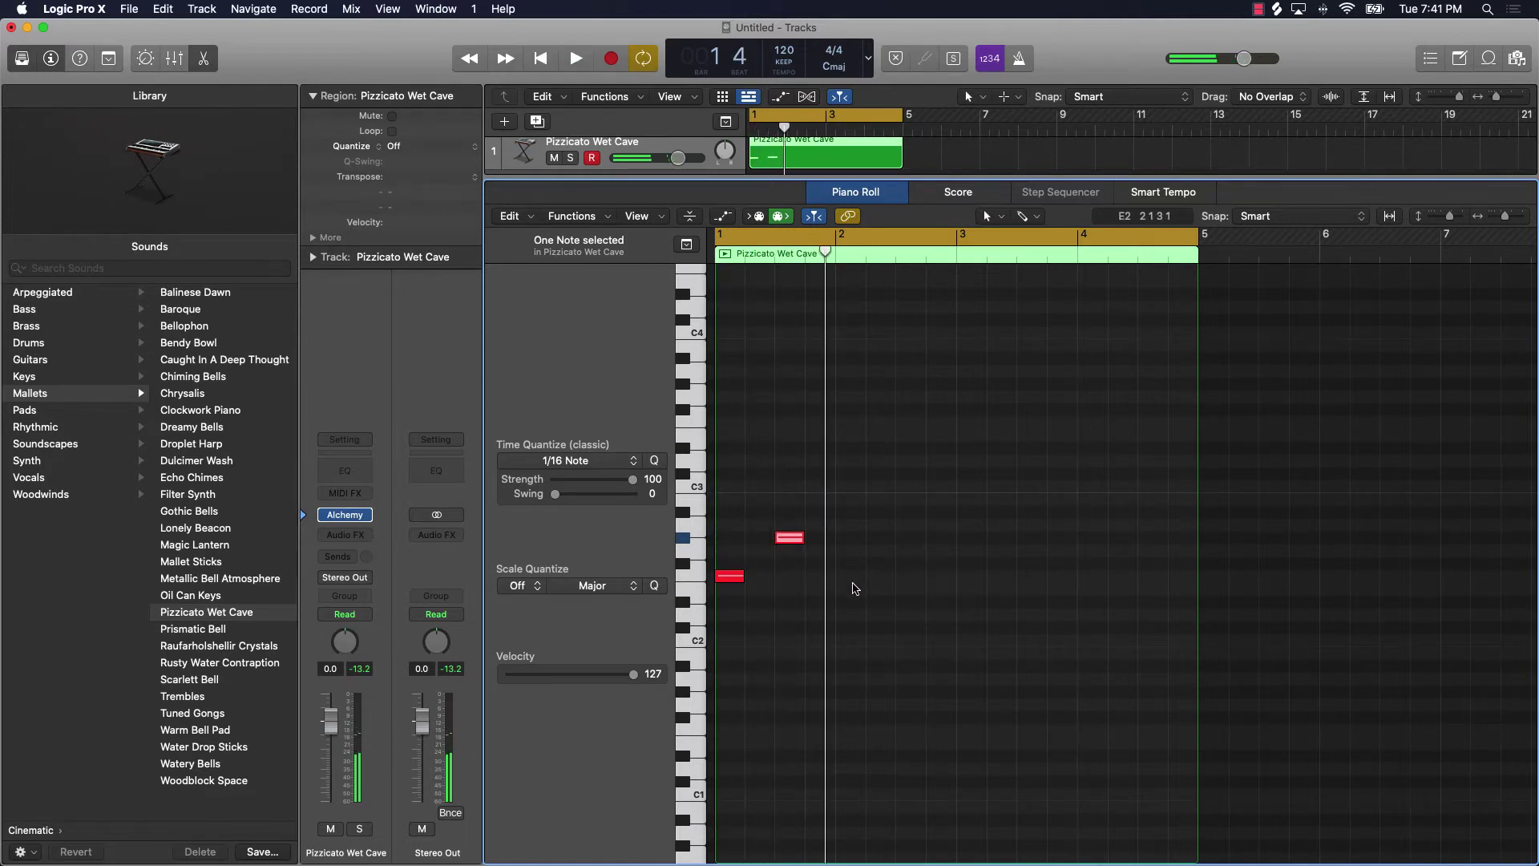
drag(790, 541, 761, 541)
key(space)
key(space)
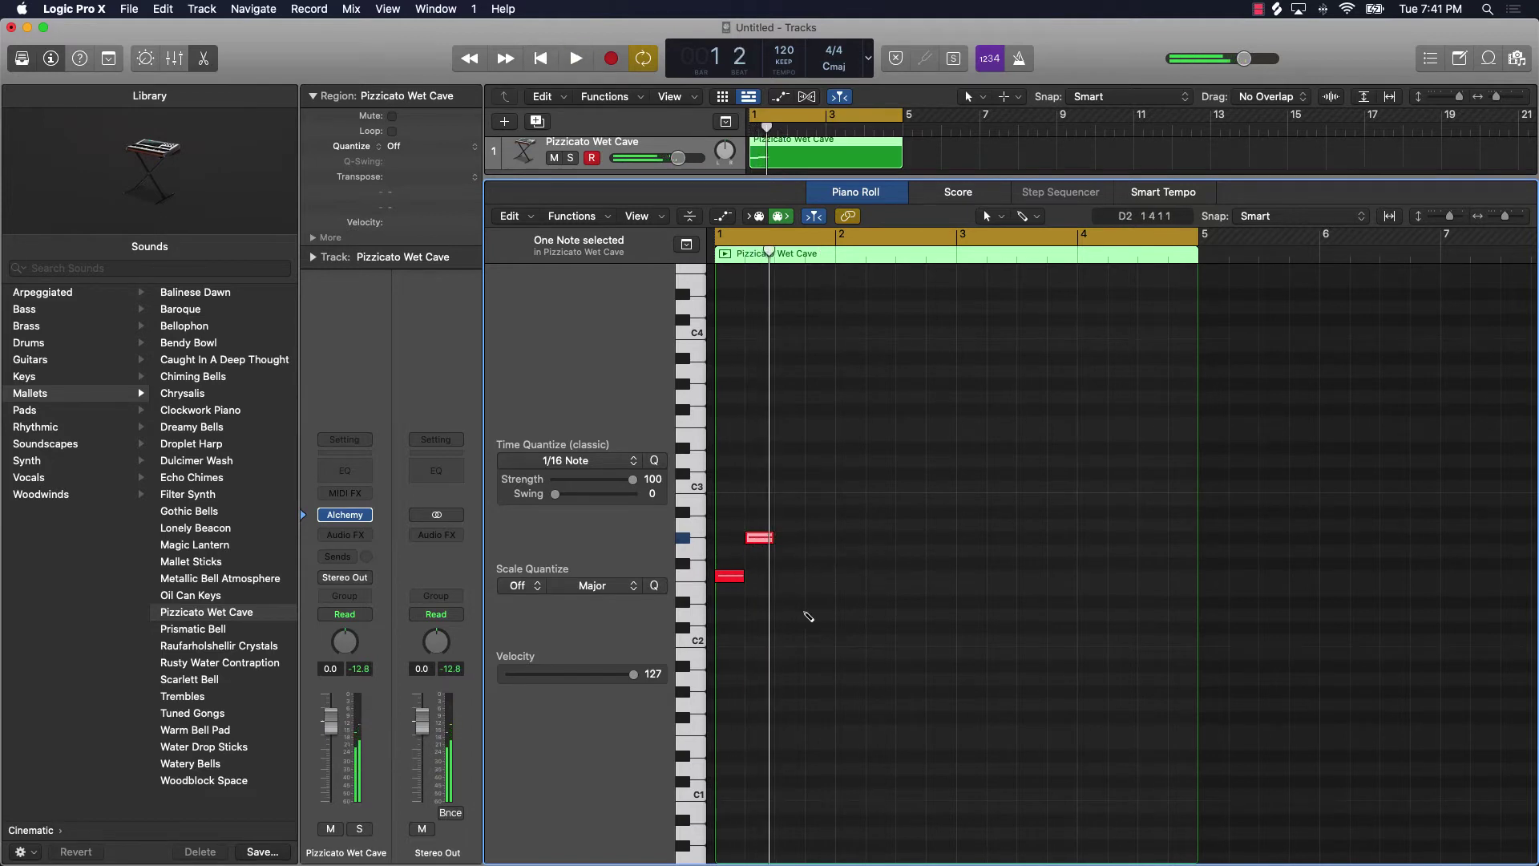
Add C#2 and C2 notes to finish the Db maj7 figure, then select all four
click(785, 625)
drag(798, 631, 823, 644)
click(818, 640)
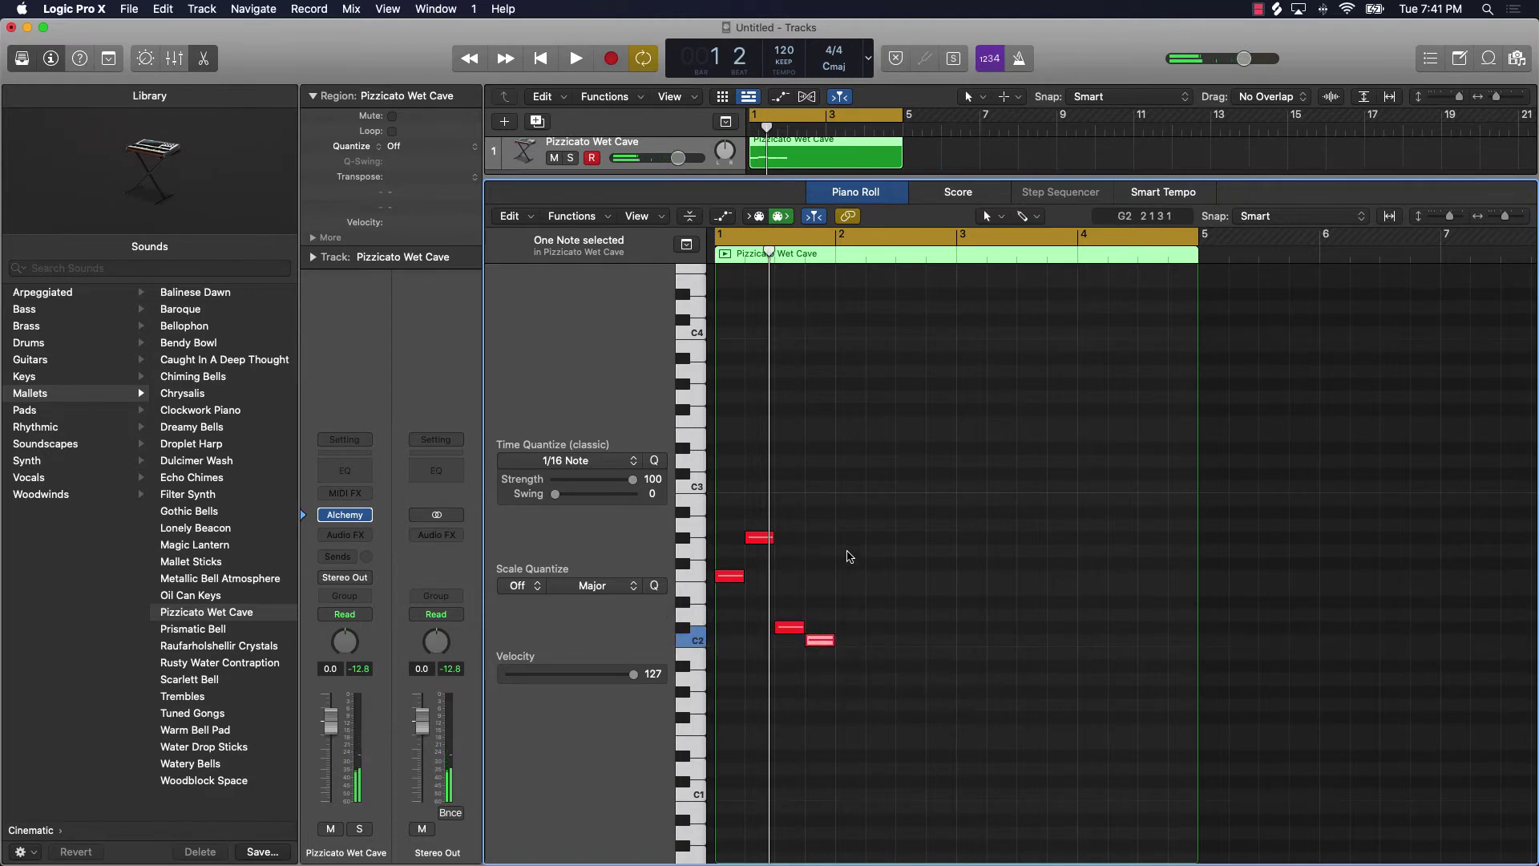
click(913, 579)
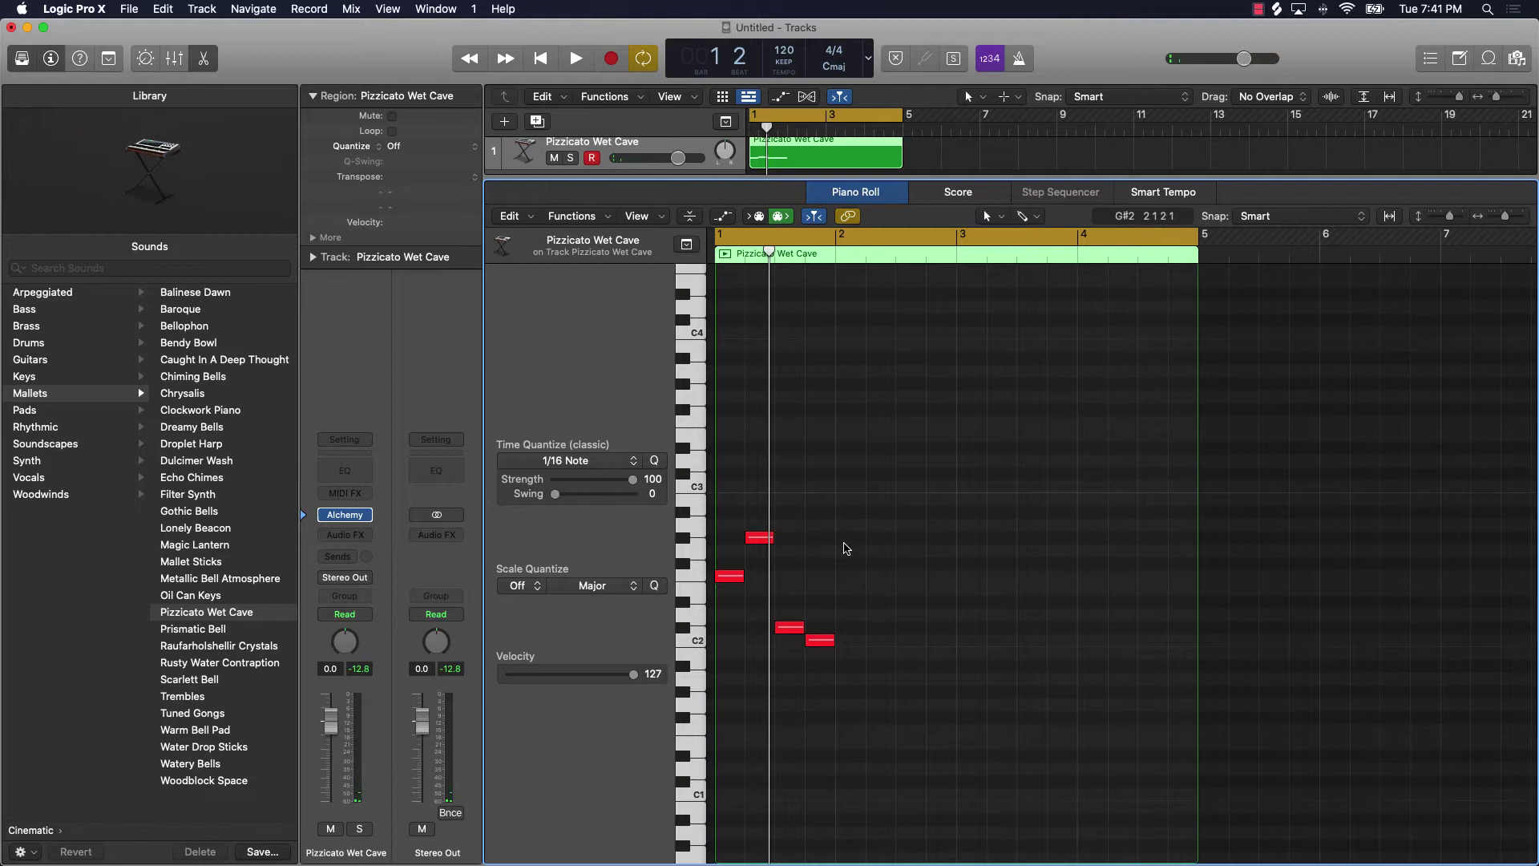
key(space)
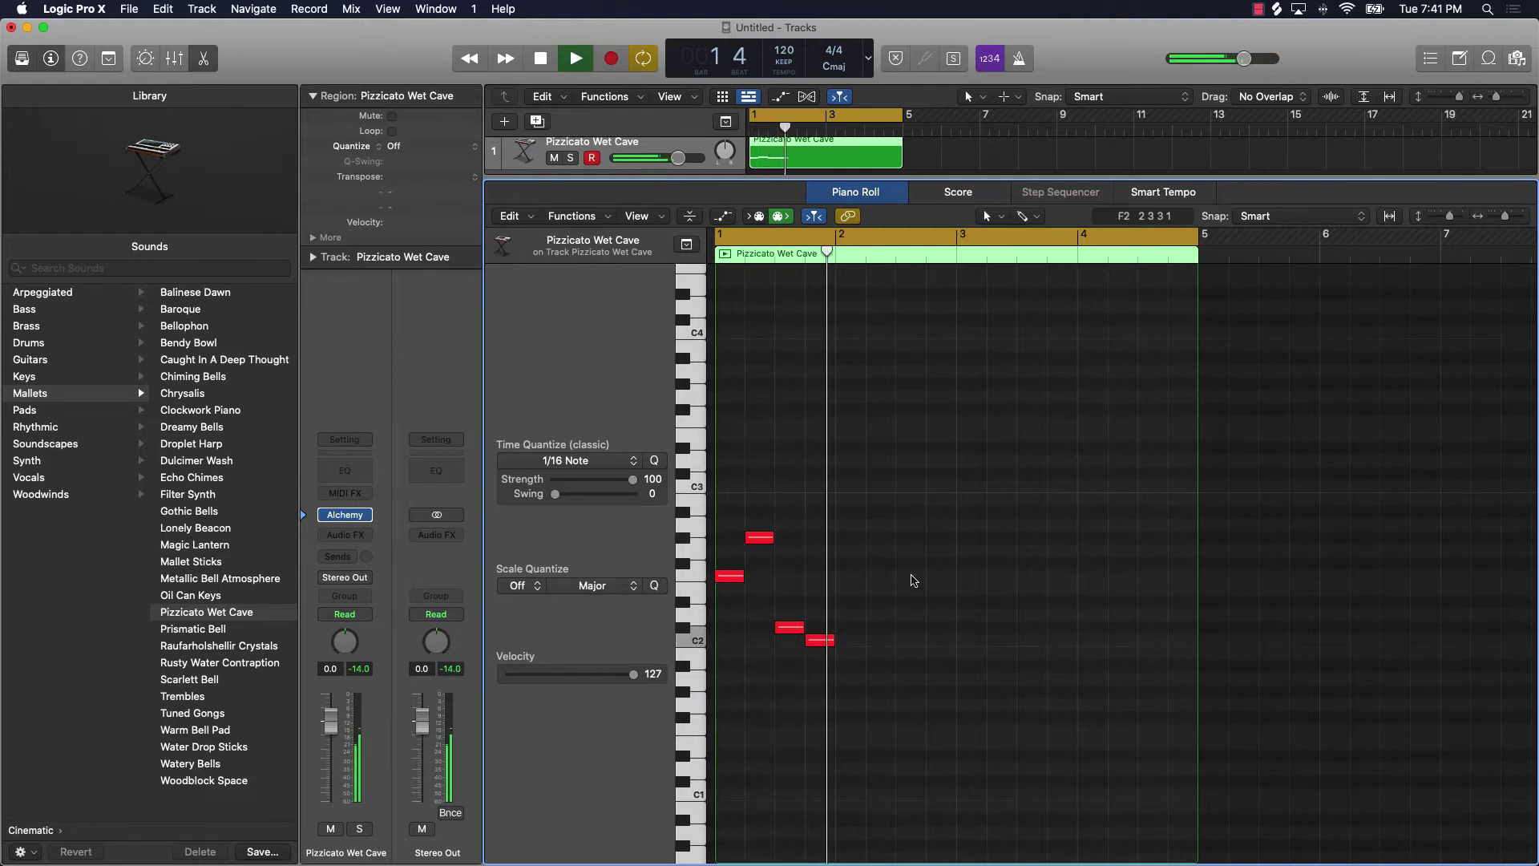
key(space)
drag(858, 522, 731, 699)
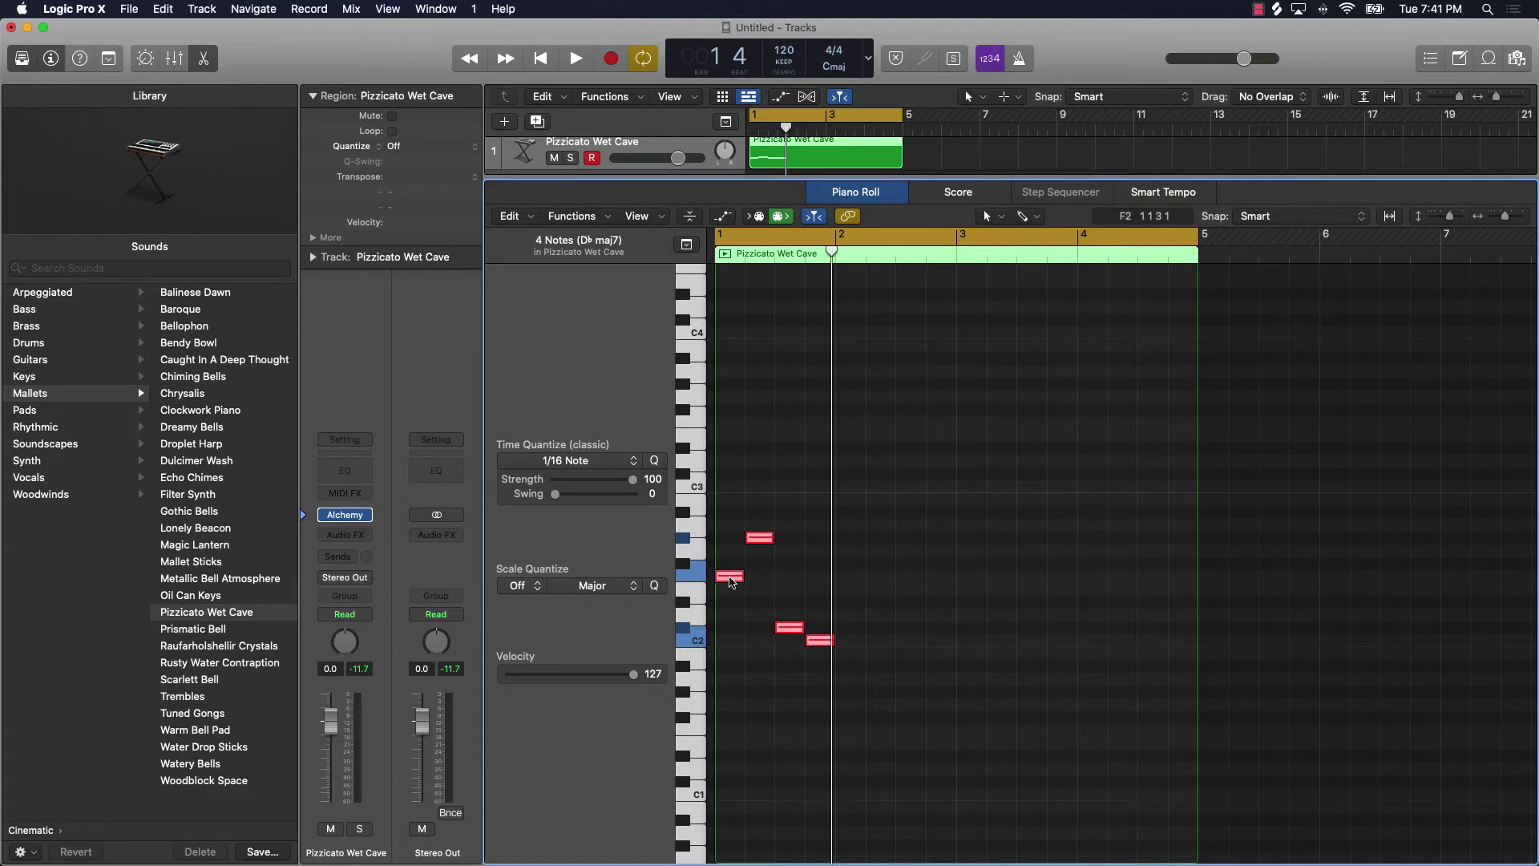
Copy the four-note figure into bar 2 and play it back
mouse_move(732, 582)
drag(731, 582, 852, 582)
key(space)
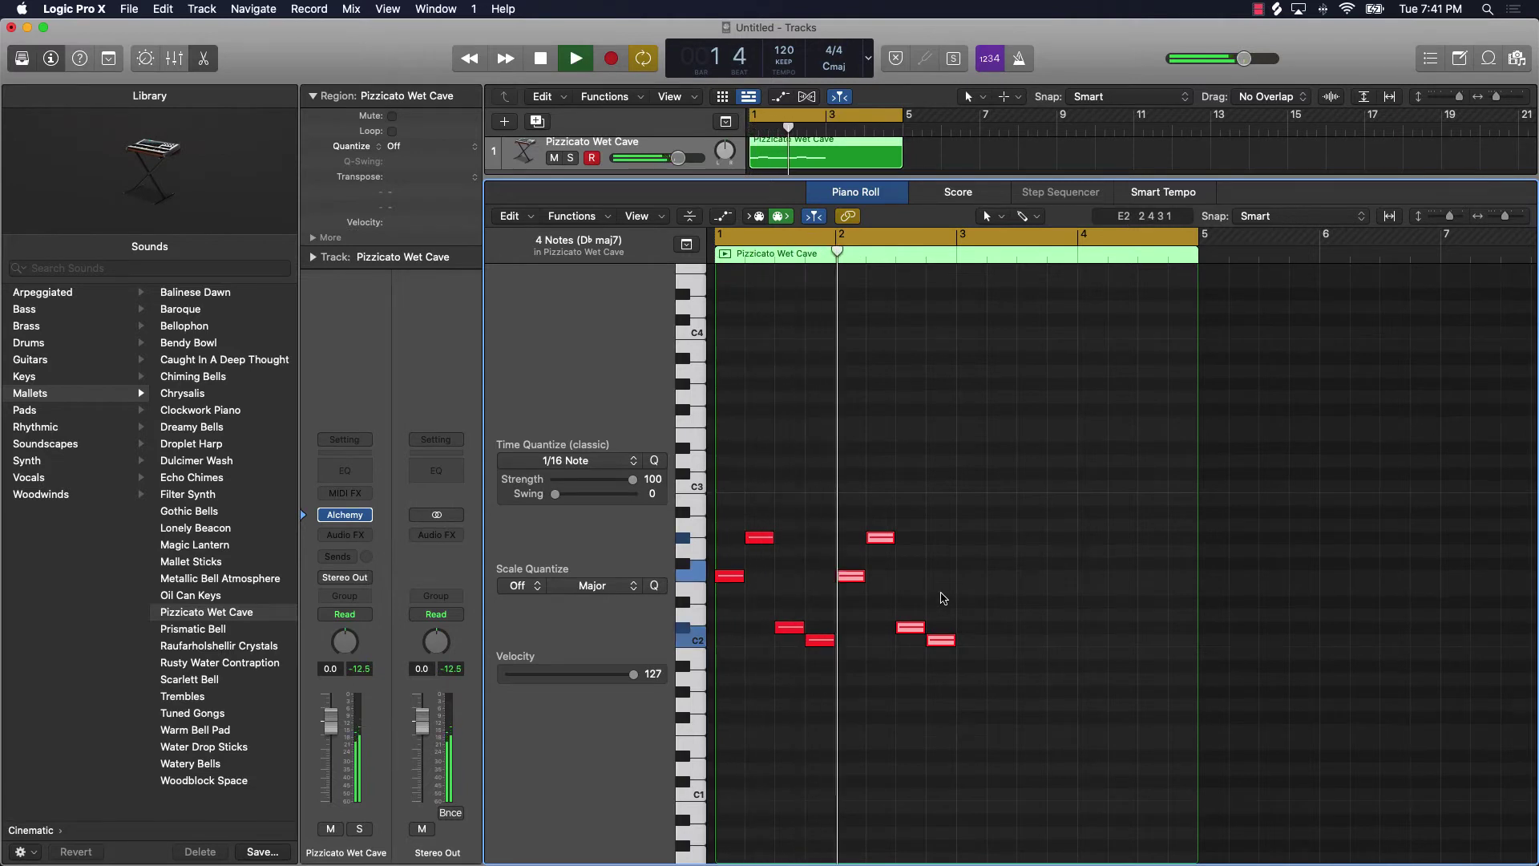
key(space)
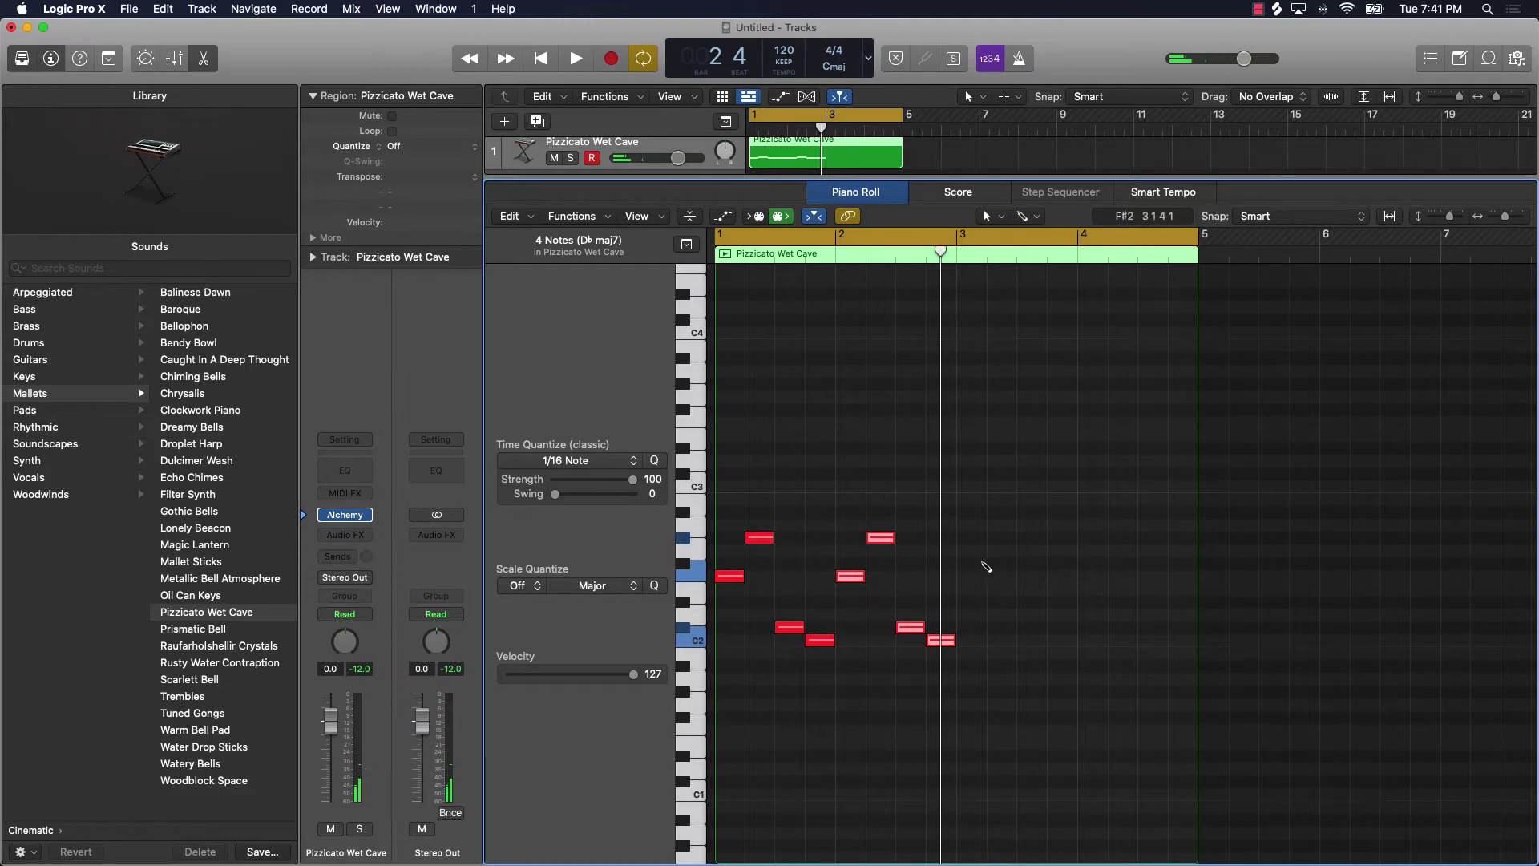
Draw four notes in bar 3, including D#2, C#2 and C2
click(973, 553)
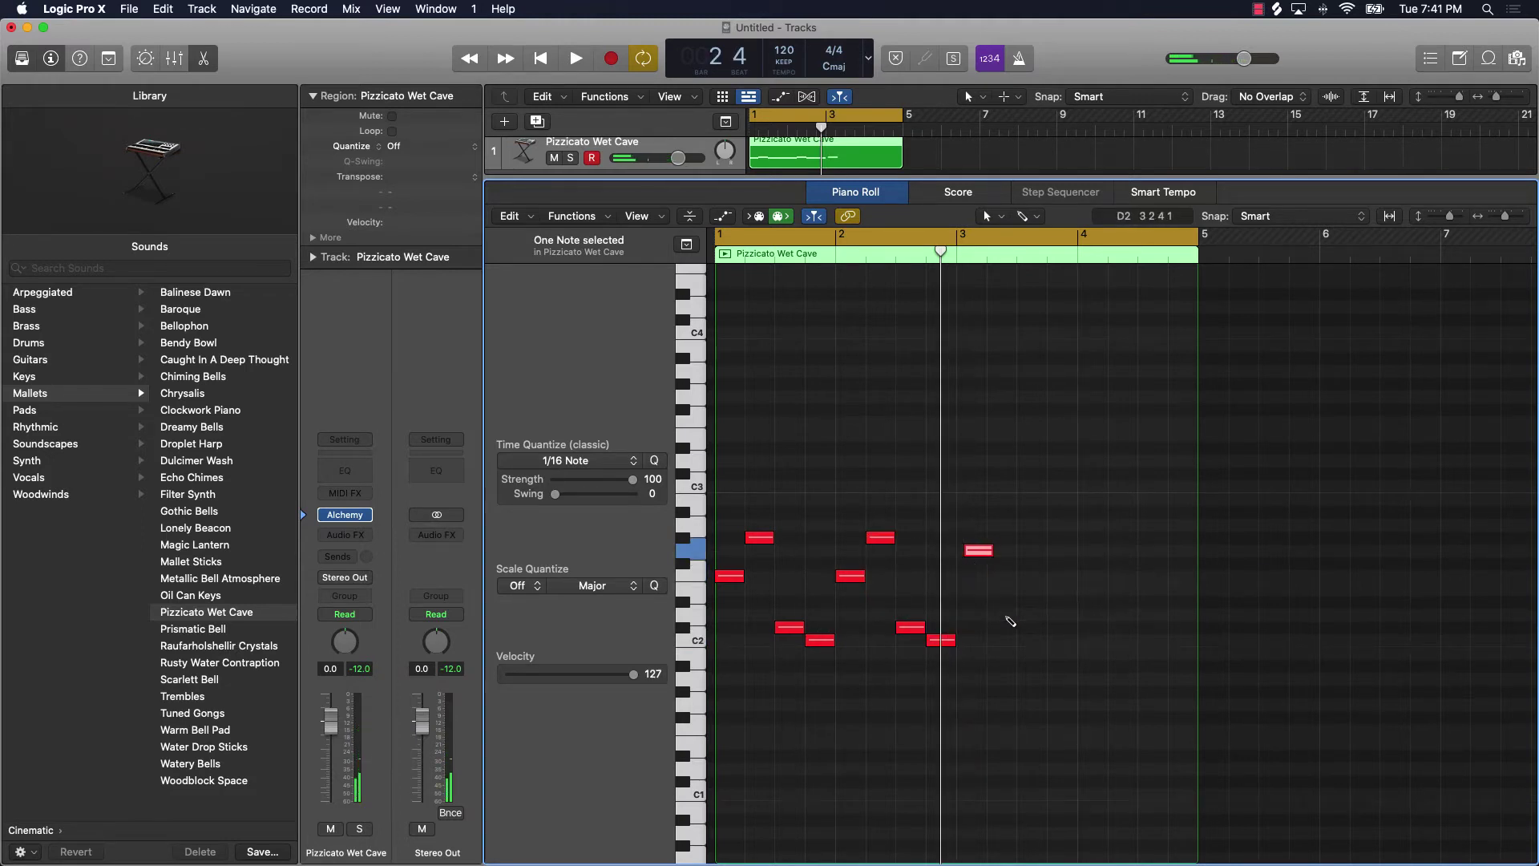
click(1006, 615)
key(Left)
key(Right)
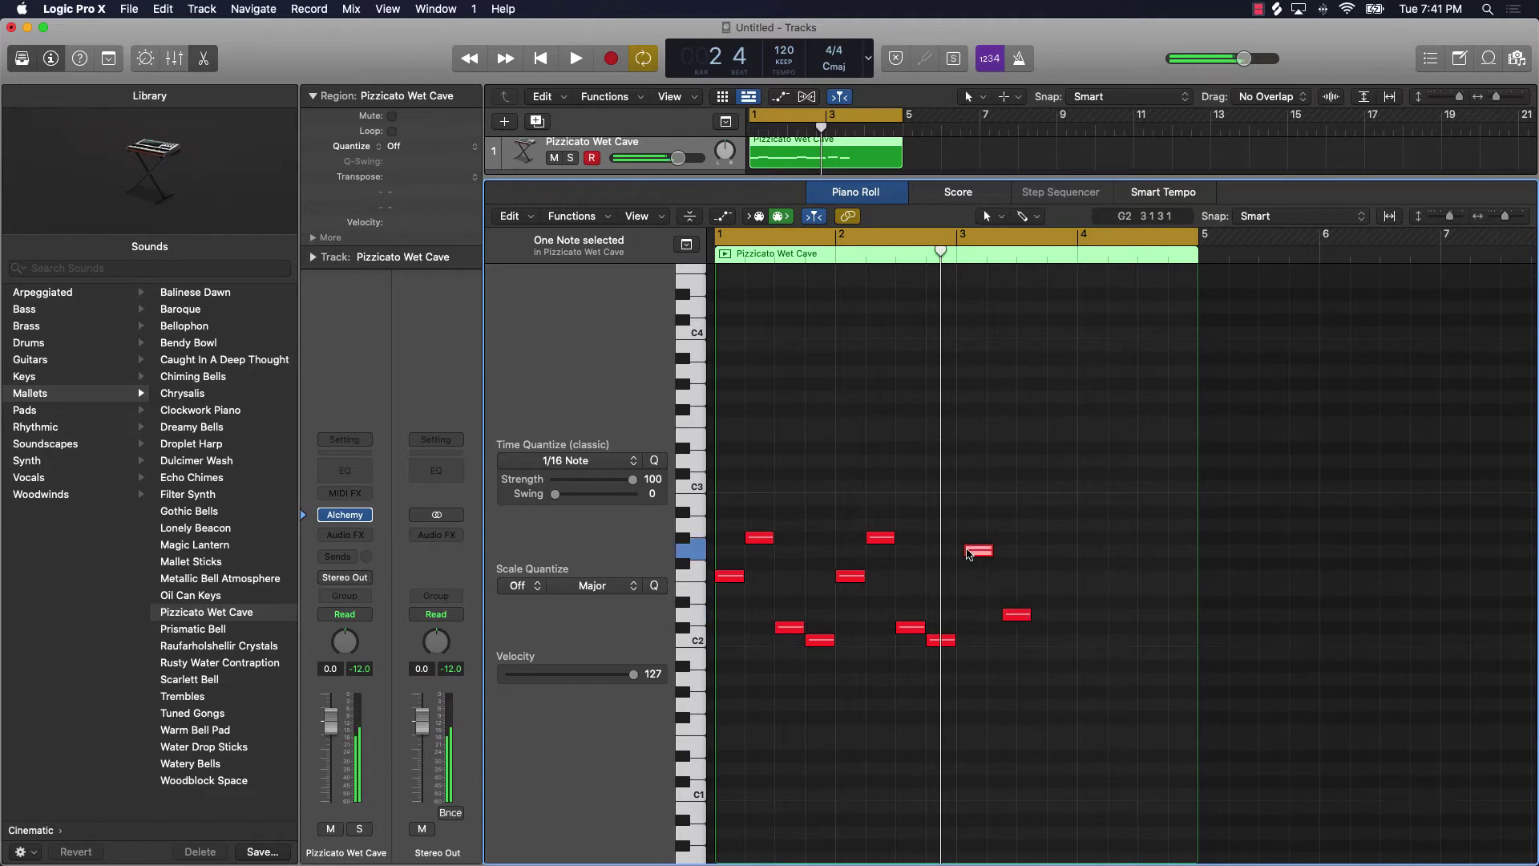
key(Left)
drag(1023, 618, 987, 601)
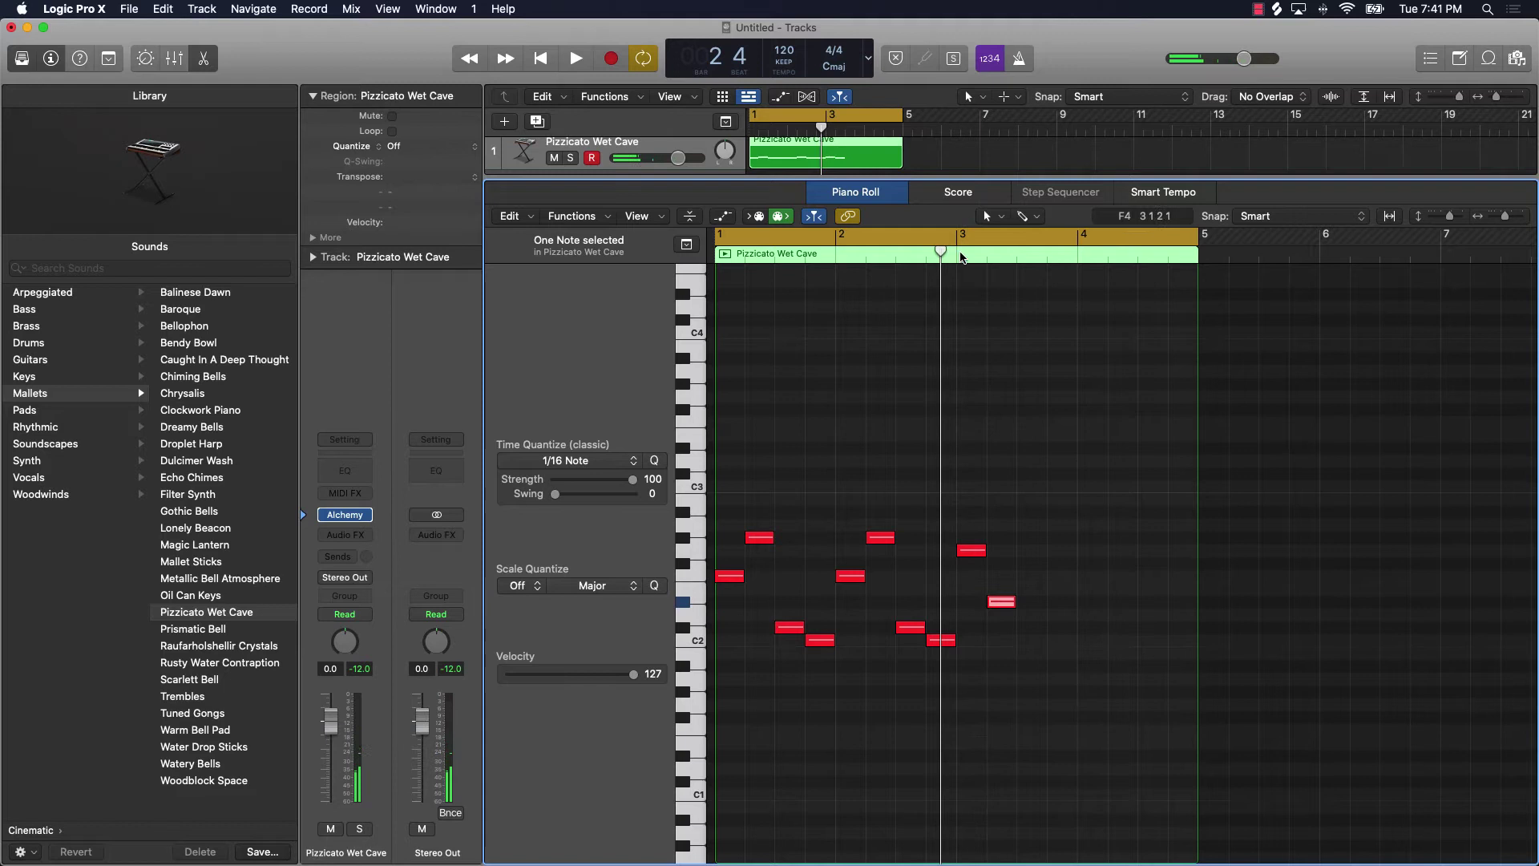
double_click(833, 263)
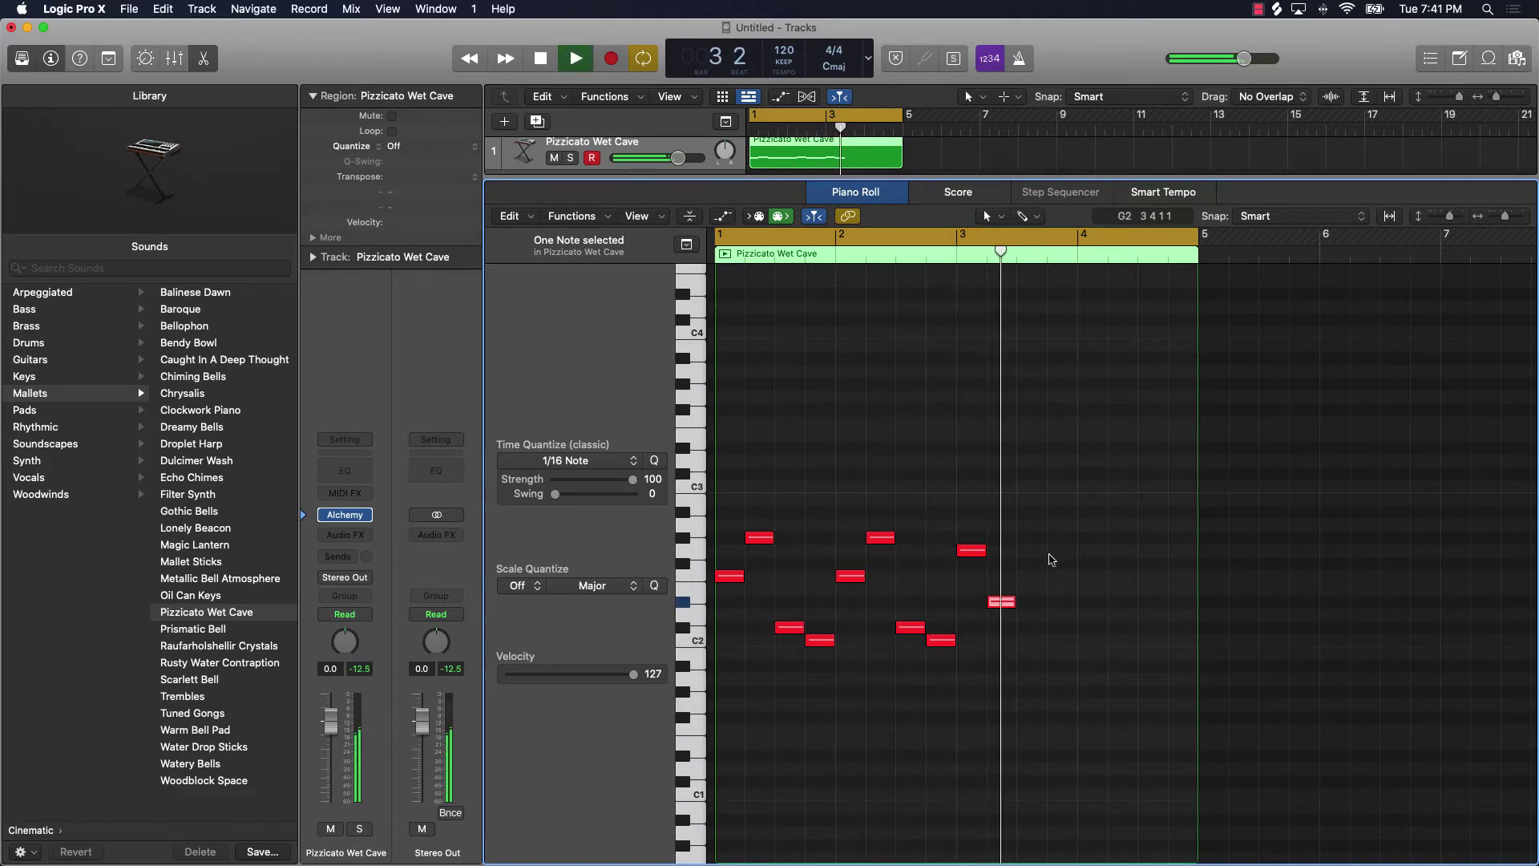
key(space)
click(1028, 627)
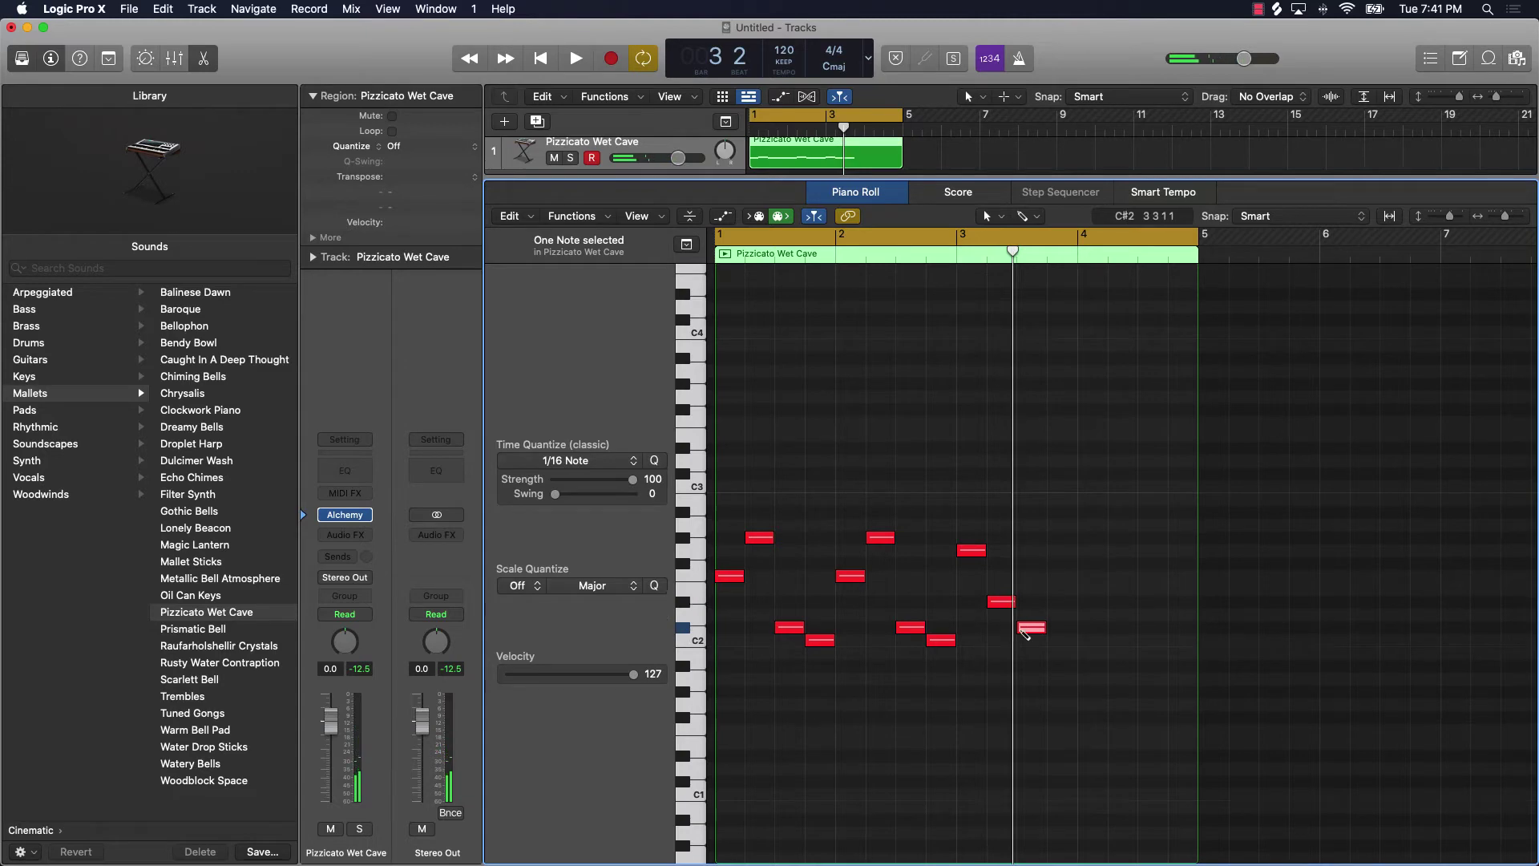
click(1067, 640)
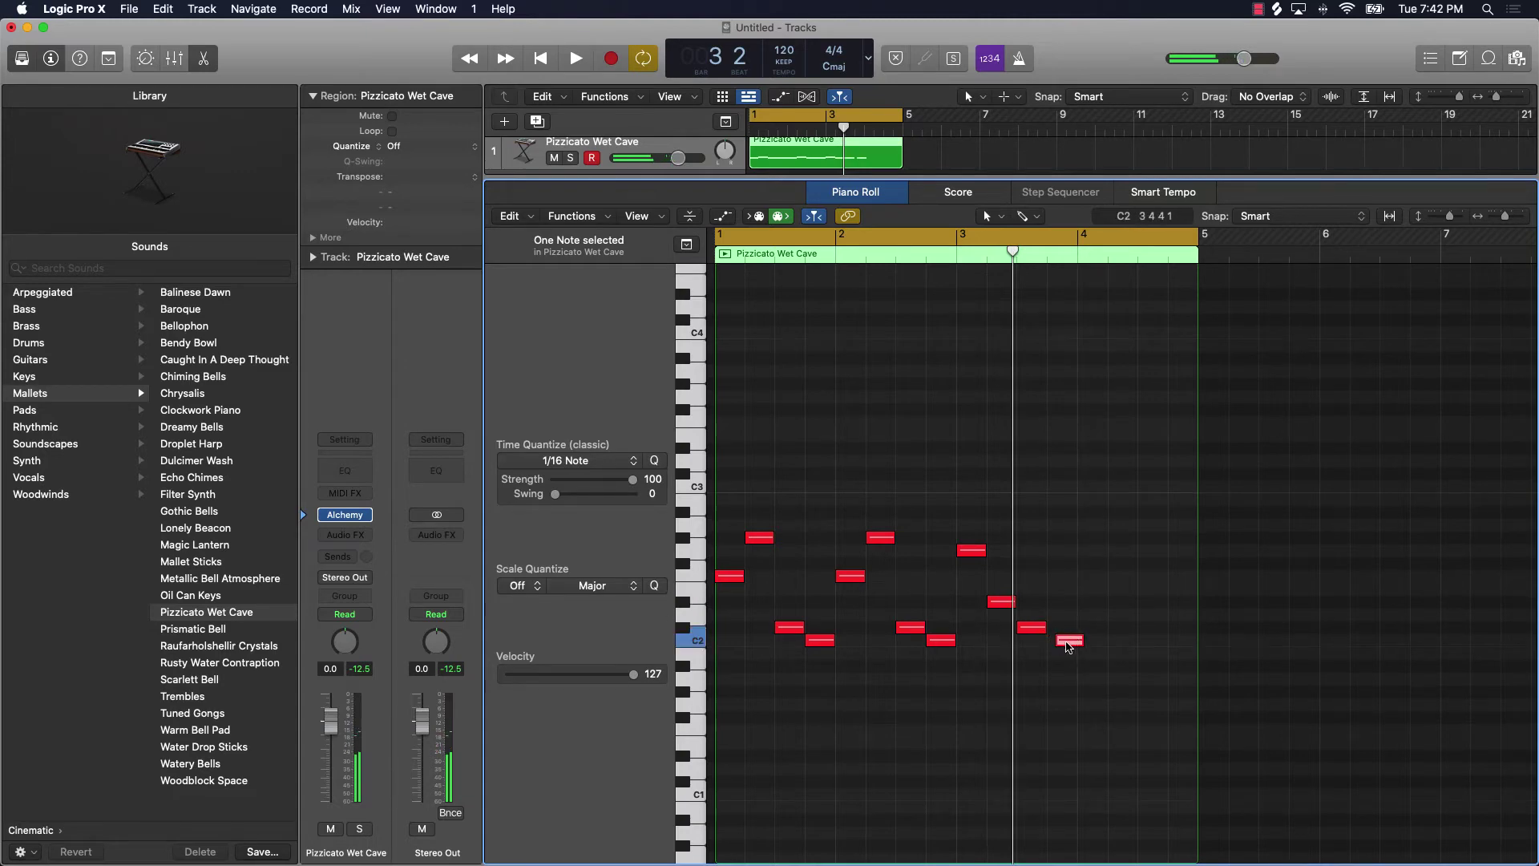
drag(1074, 636, 1066, 637)
Draw and adjust four notes in bar 4, then play the melody from the start
click(1089, 526)
drag(1092, 527, 1085, 540)
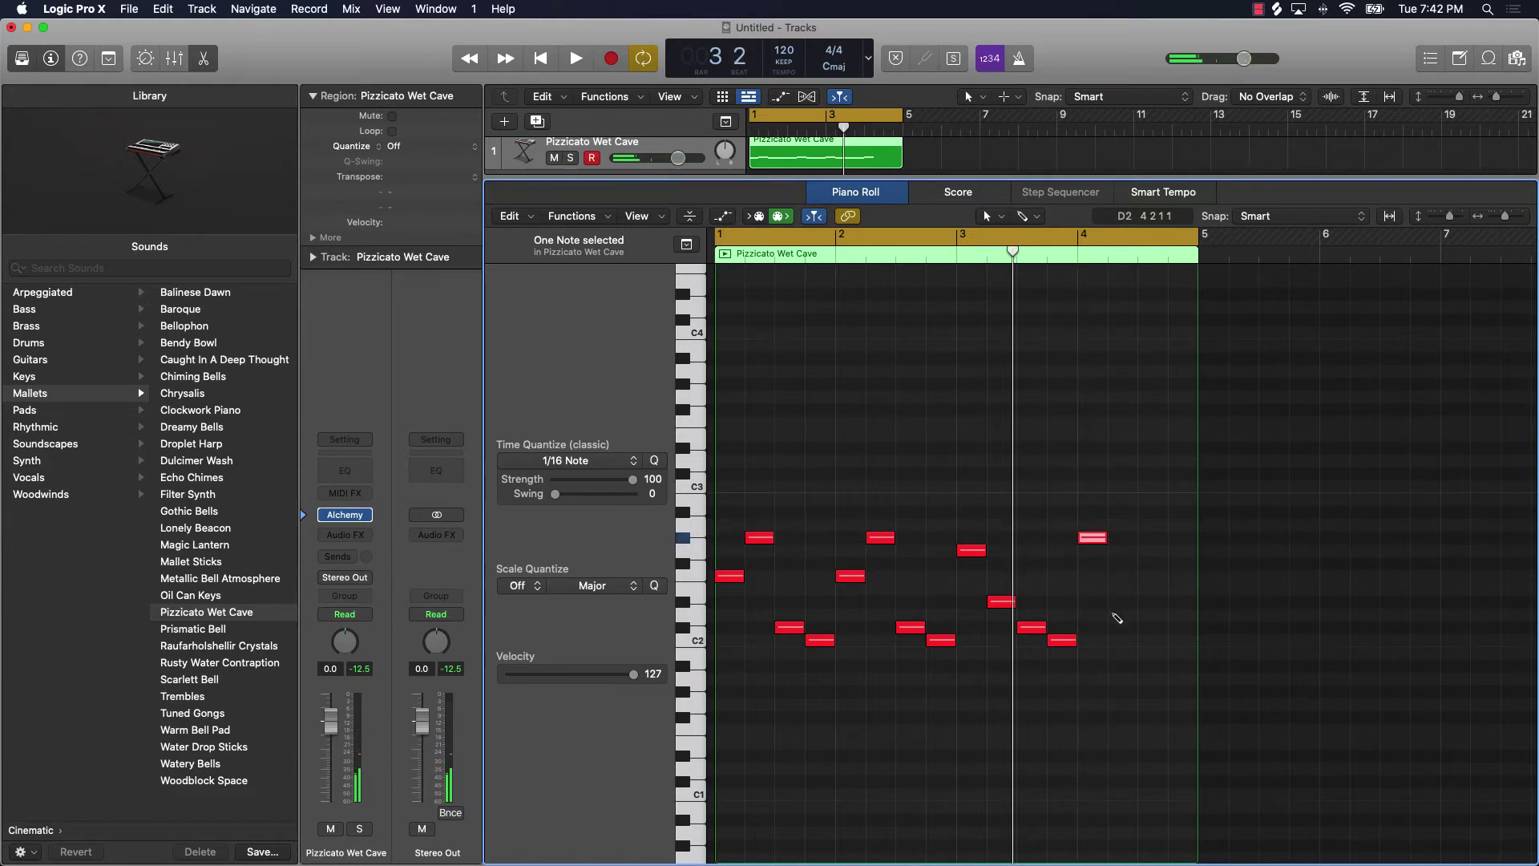
click(1120, 614)
drag(1120, 615, 1121, 576)
click(1150, 627)
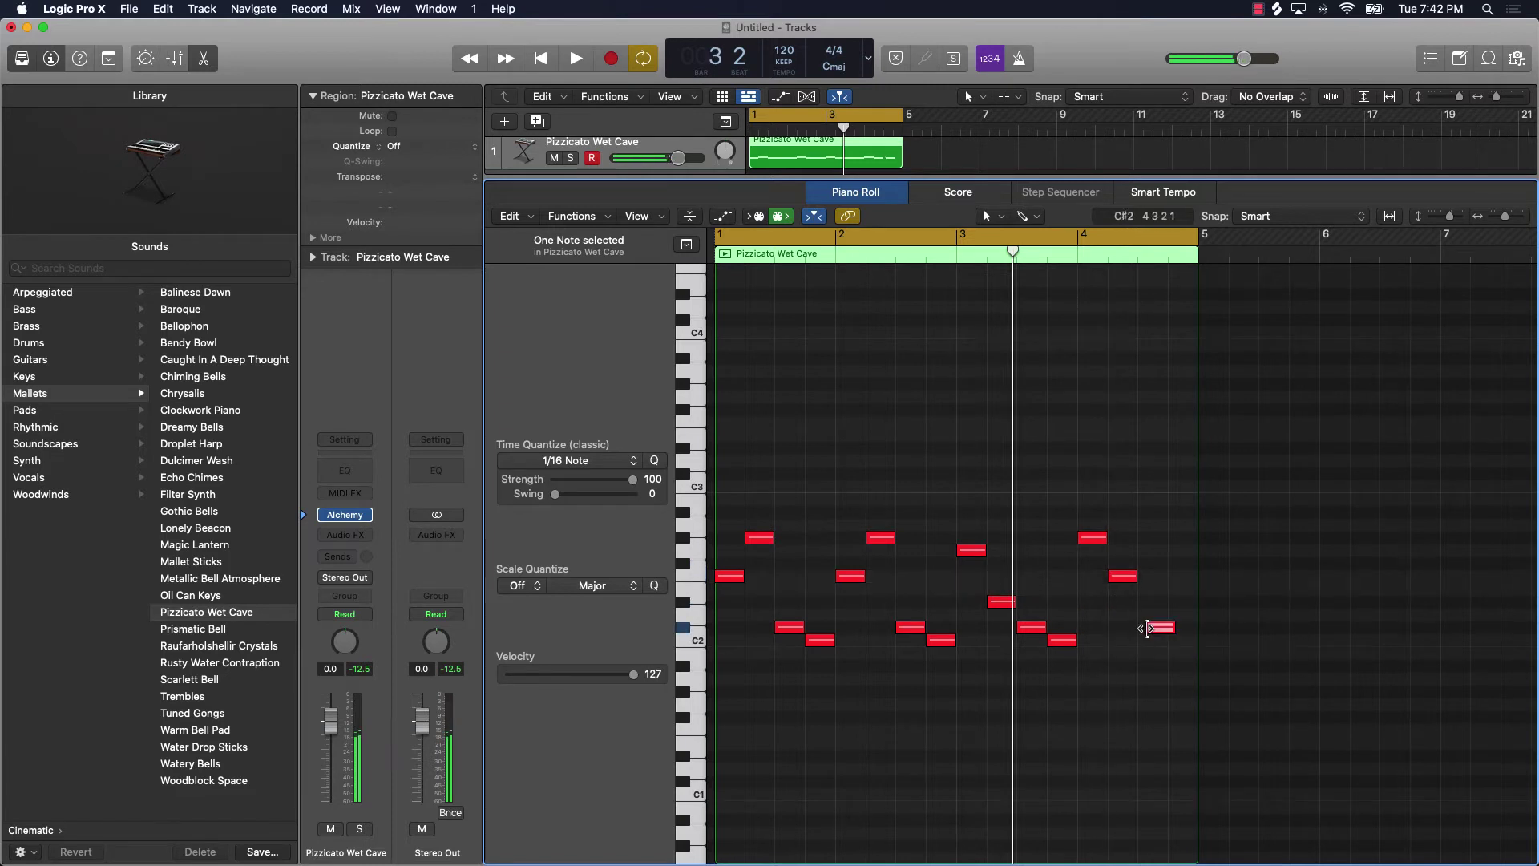
mouse_move(1156, 632)
mouse_down()
mouse_move(1278, 639)
mouse_move(1178, 645)
mouse_up()
click(1146, 499)
key(space)
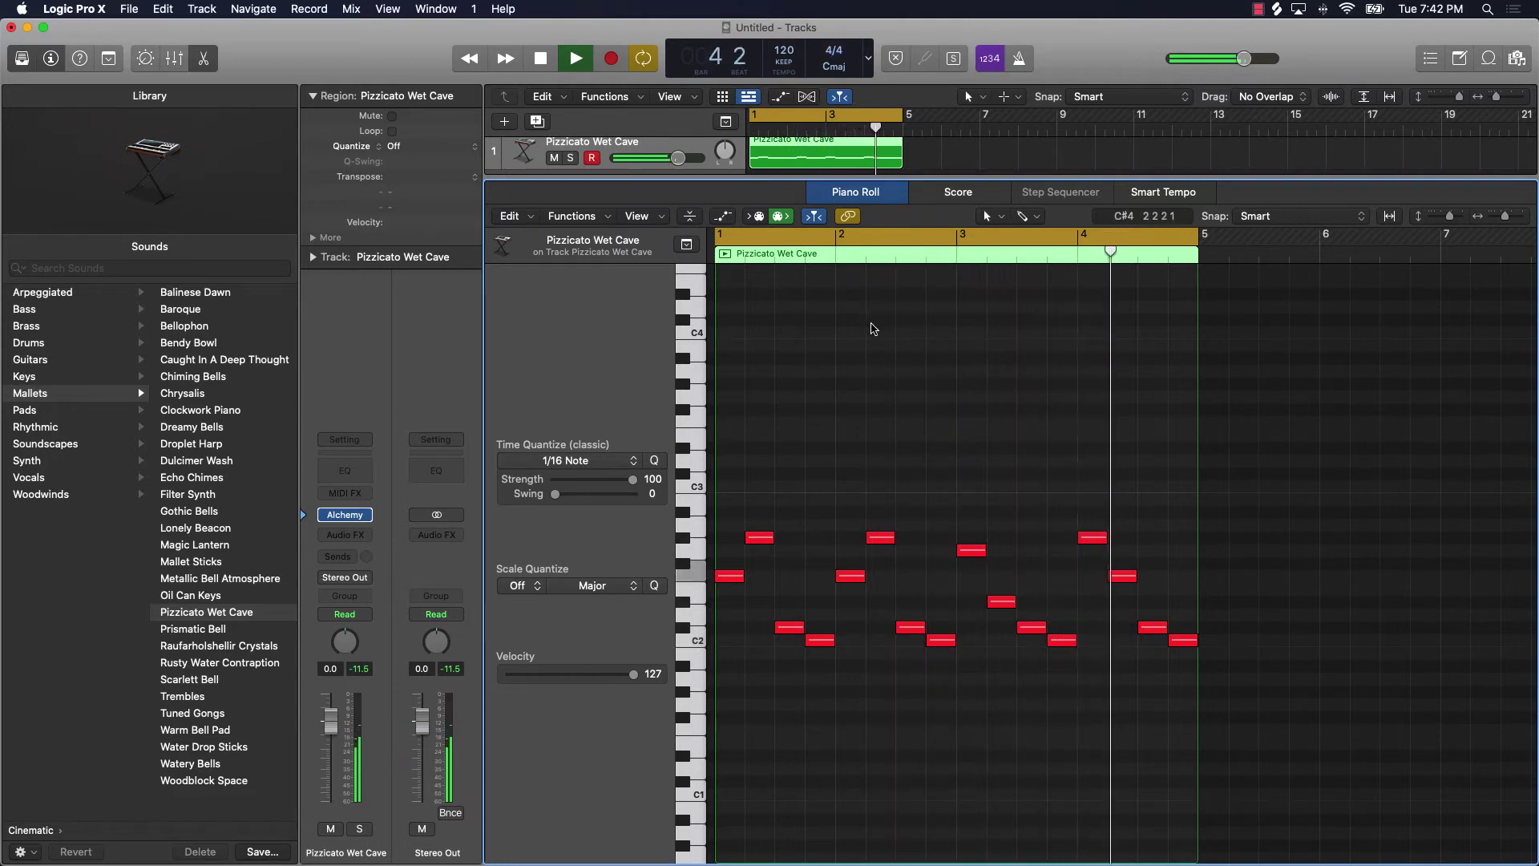
Play the melody back at the raised 134 BPM tempo, then stop
key(space)
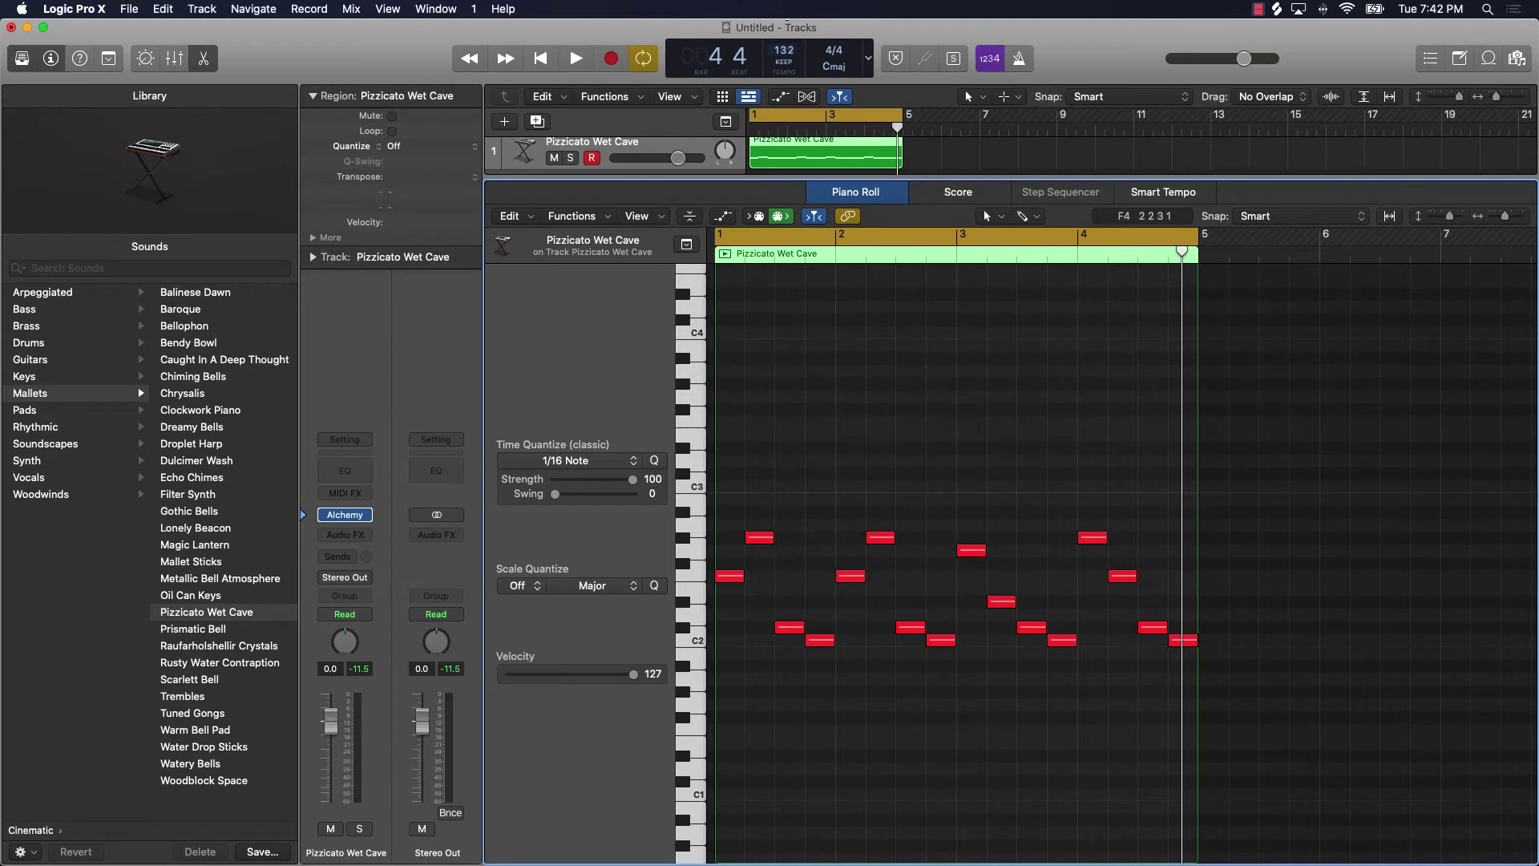
key(space)
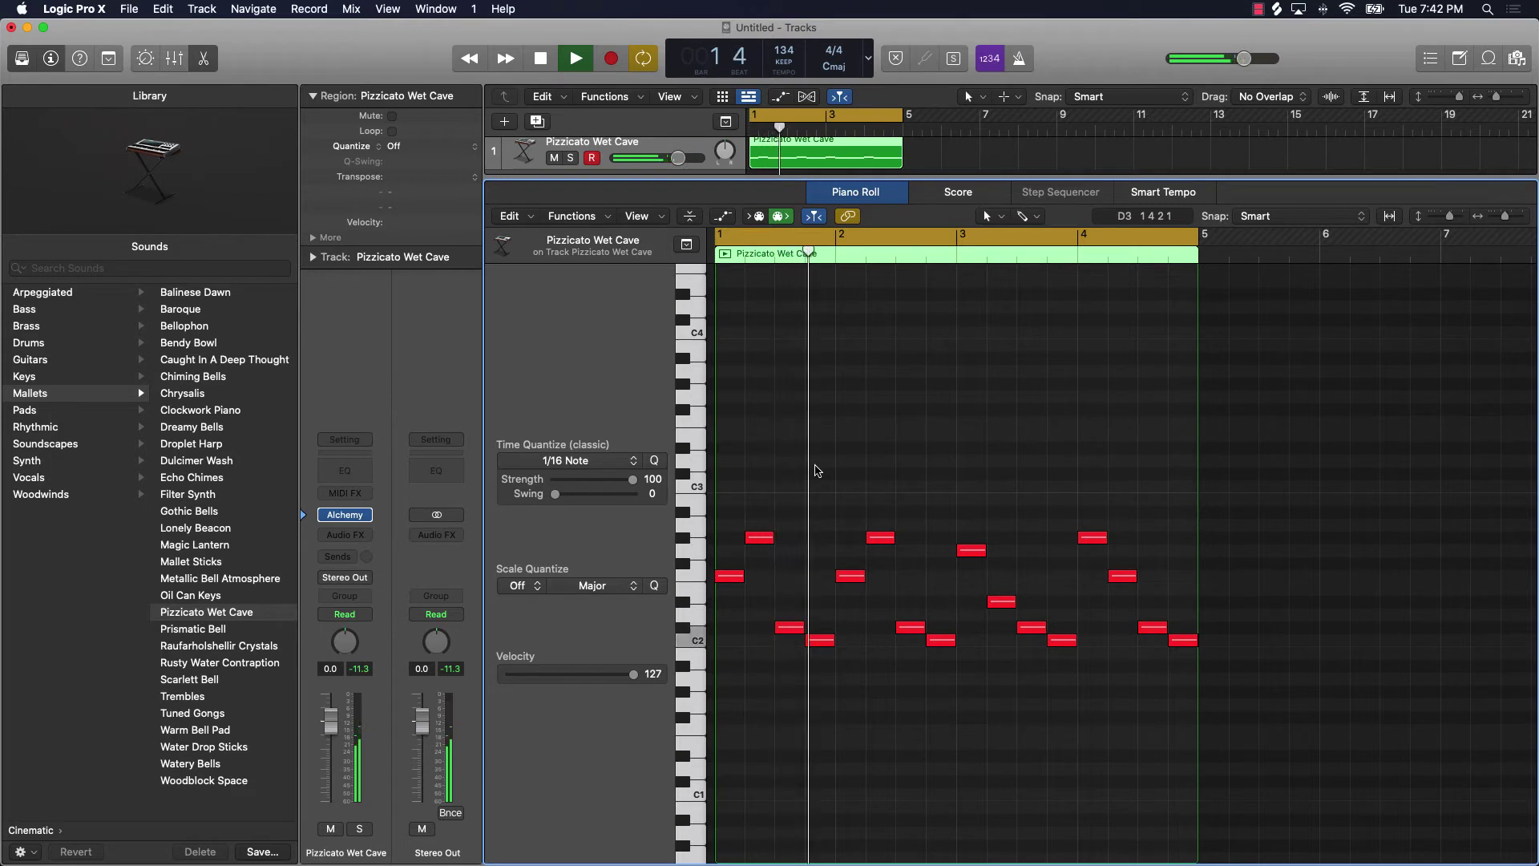
key(space)
mouse_move(351, 526)
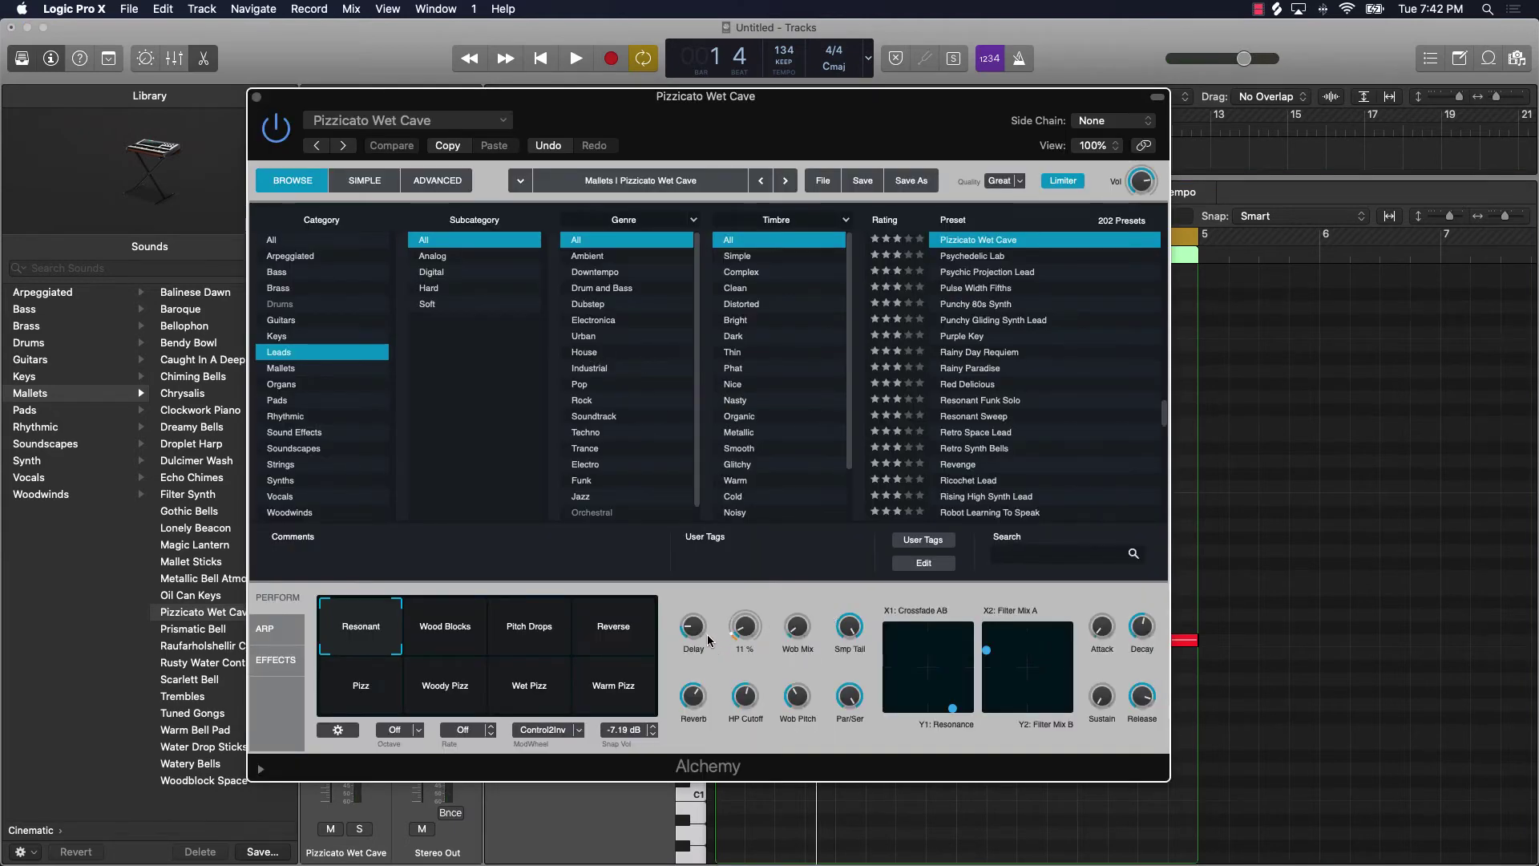
Lower the first Alchemy macro to about 4.83% and audition the melody
drag(694, 632, 695, 637)
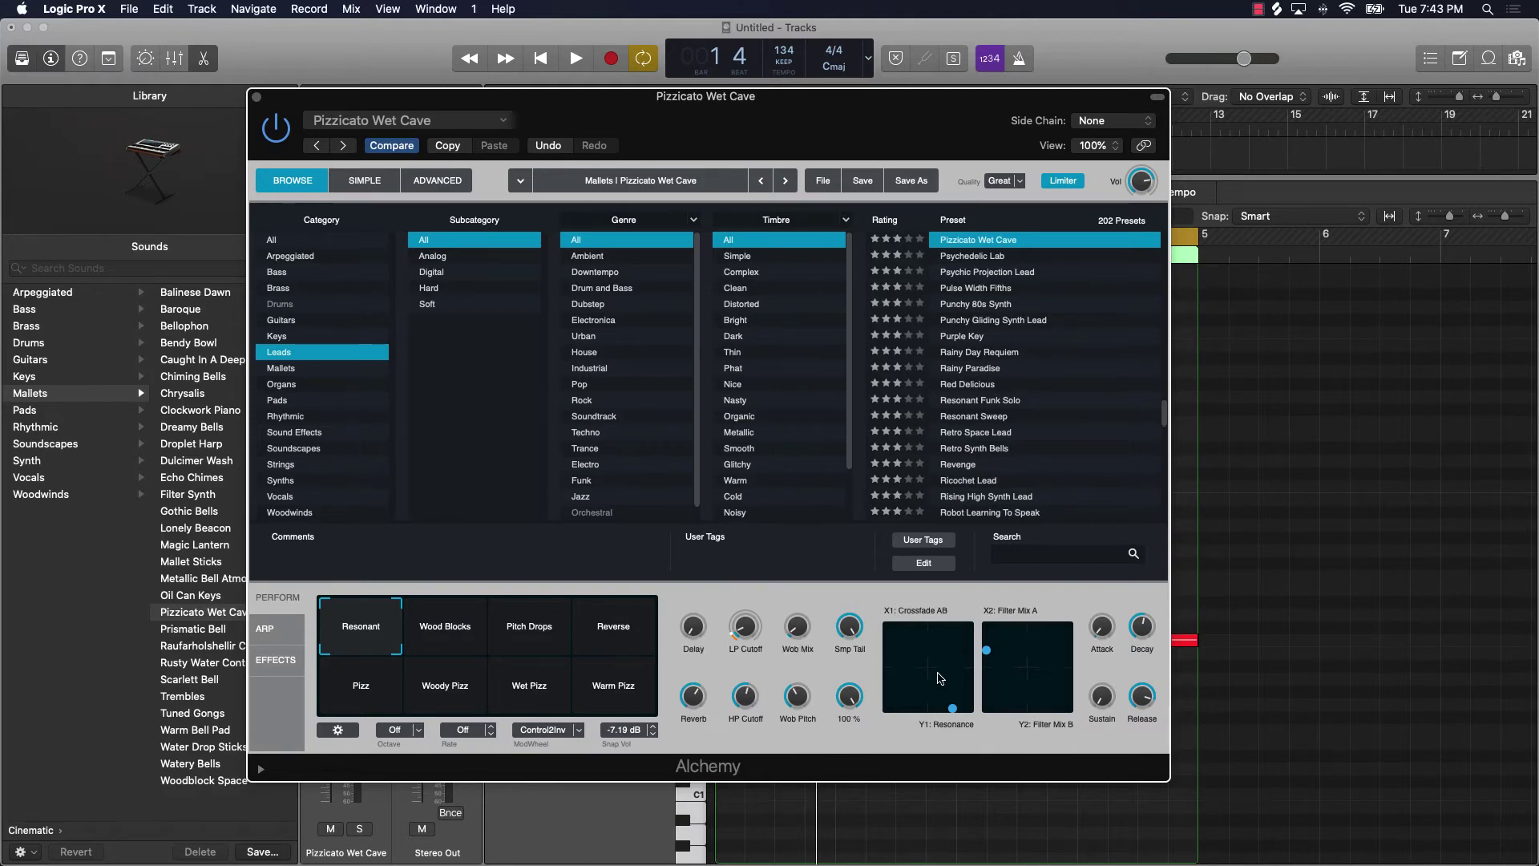
key(space)
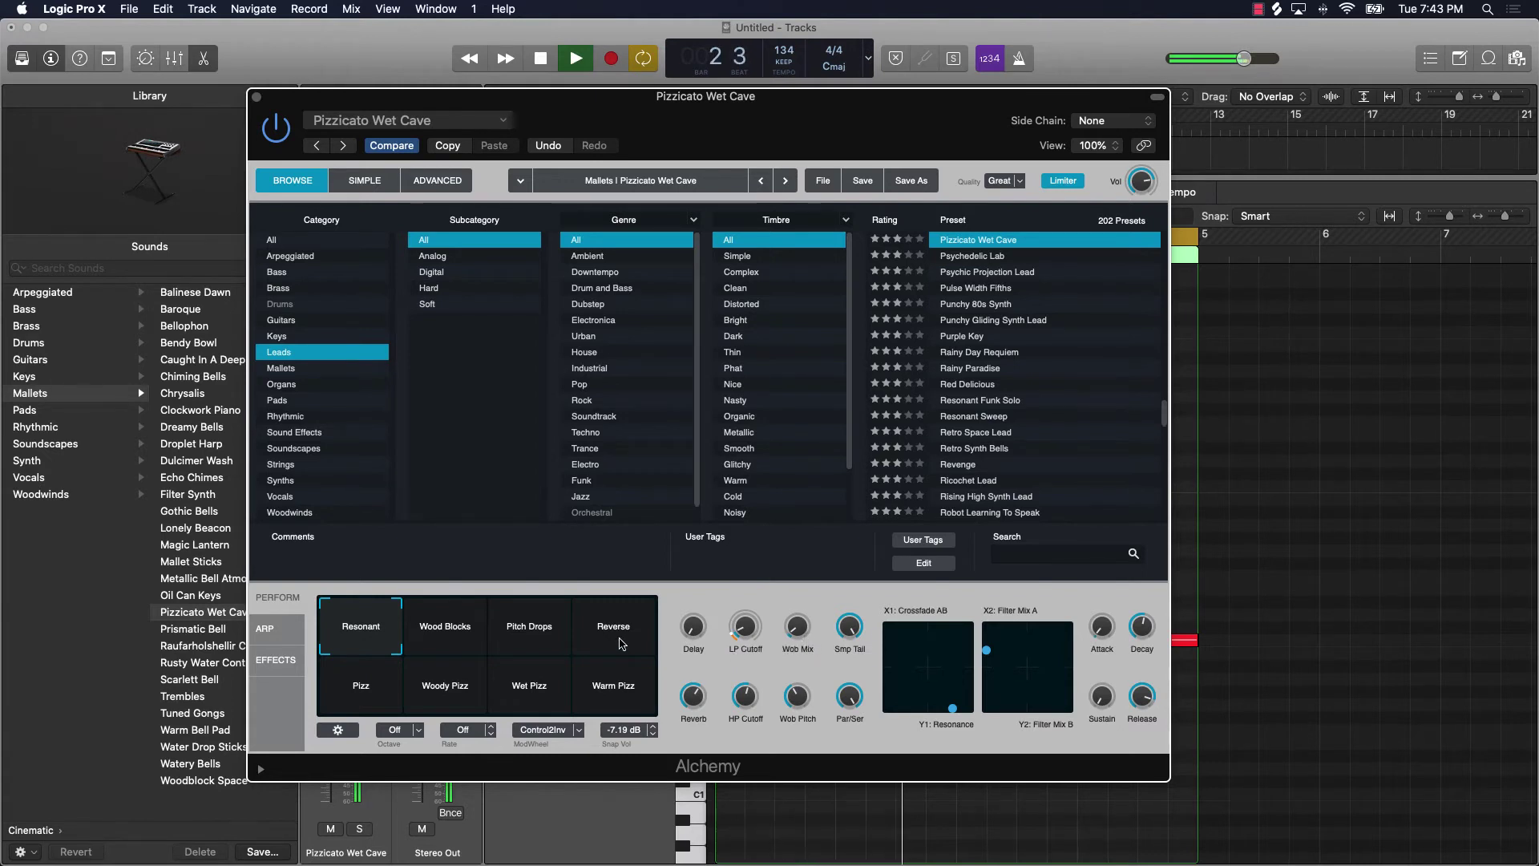
key(space)
Switch to the Wood Blocks variation, audition it, and close the Alchemy window
click(442, 630)
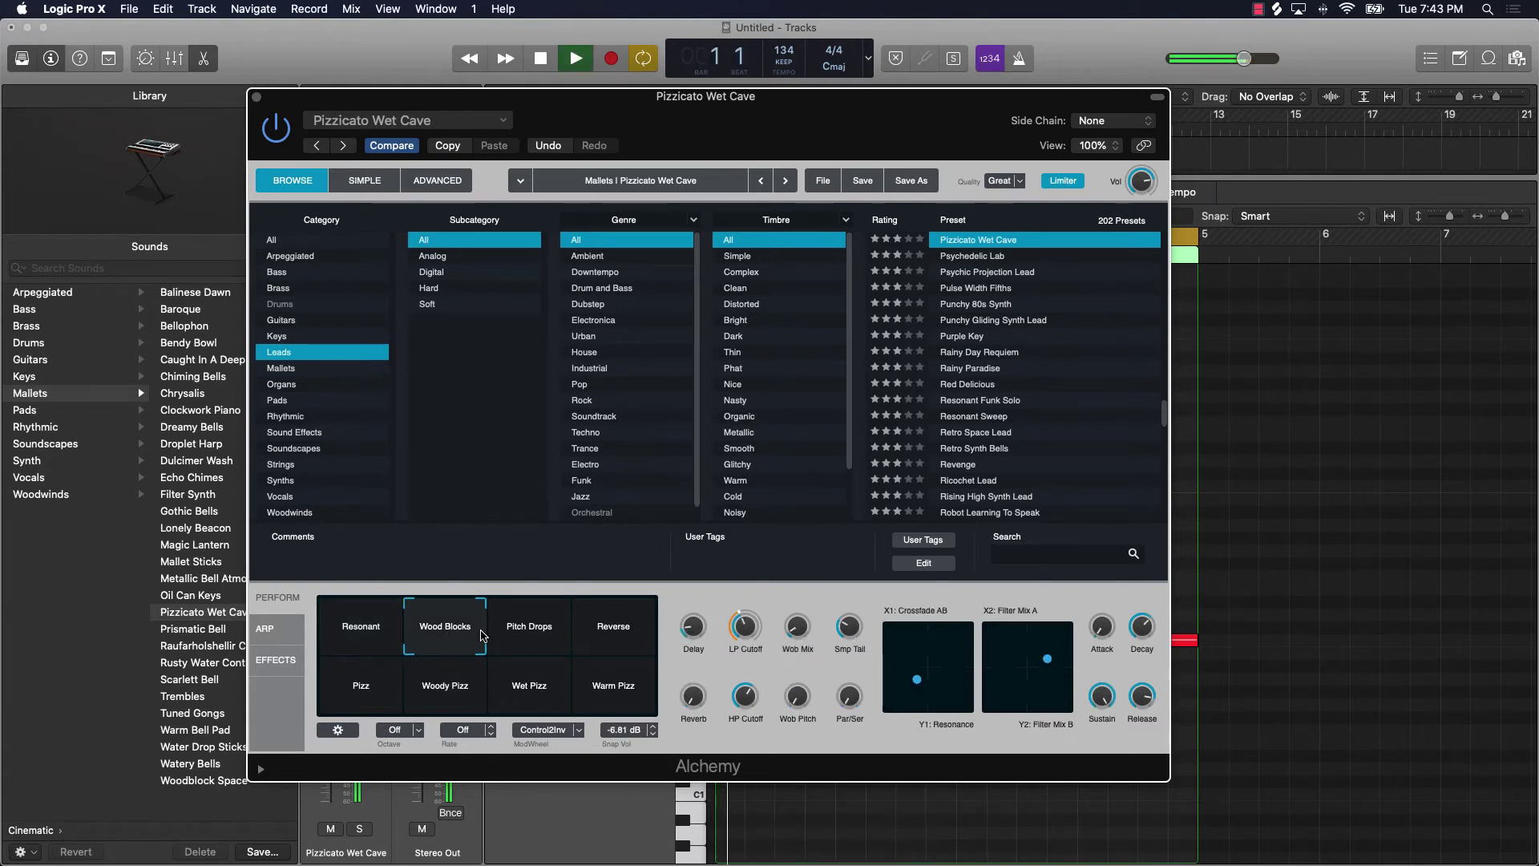
key(space)
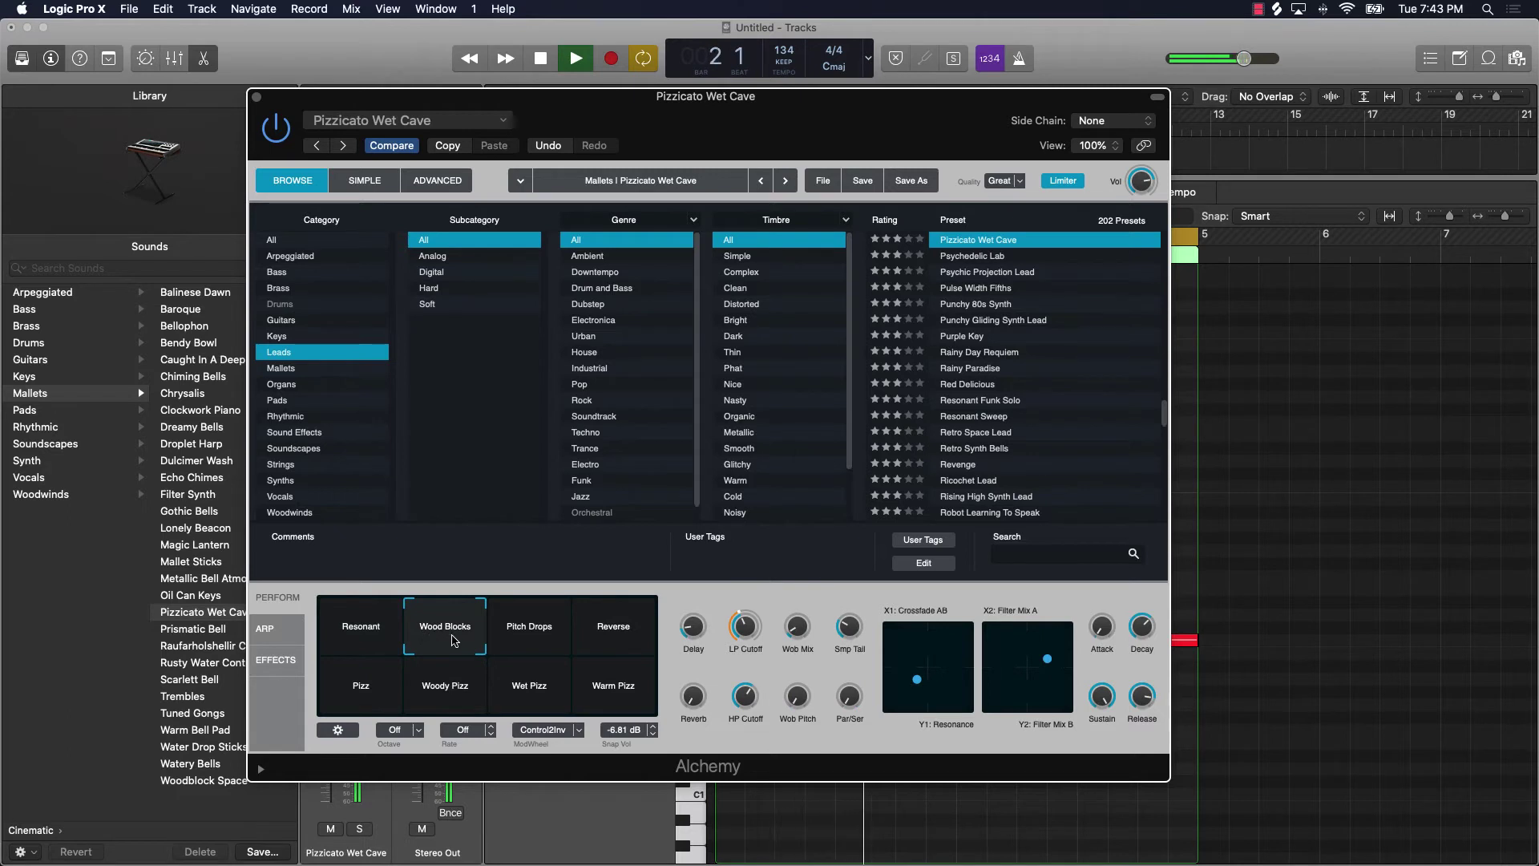
mouse_move(694, 639)
click(256, 97)
key(space)
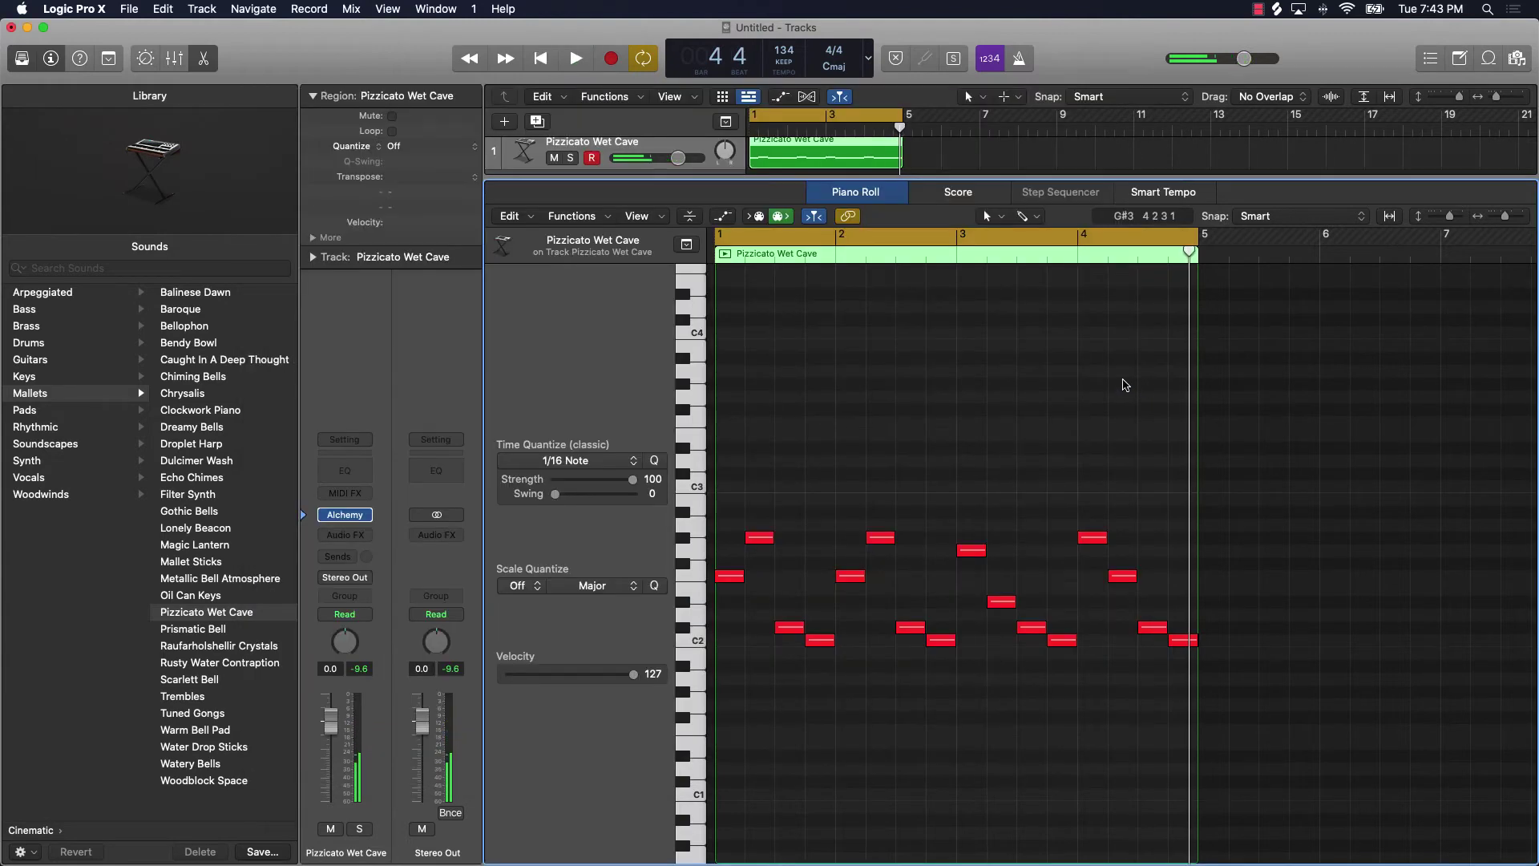
Hide the Piano Roll and drop the region onto a new Quick Sampler (Optimized) track
key(e)
drag(867, 175, 637, 272)
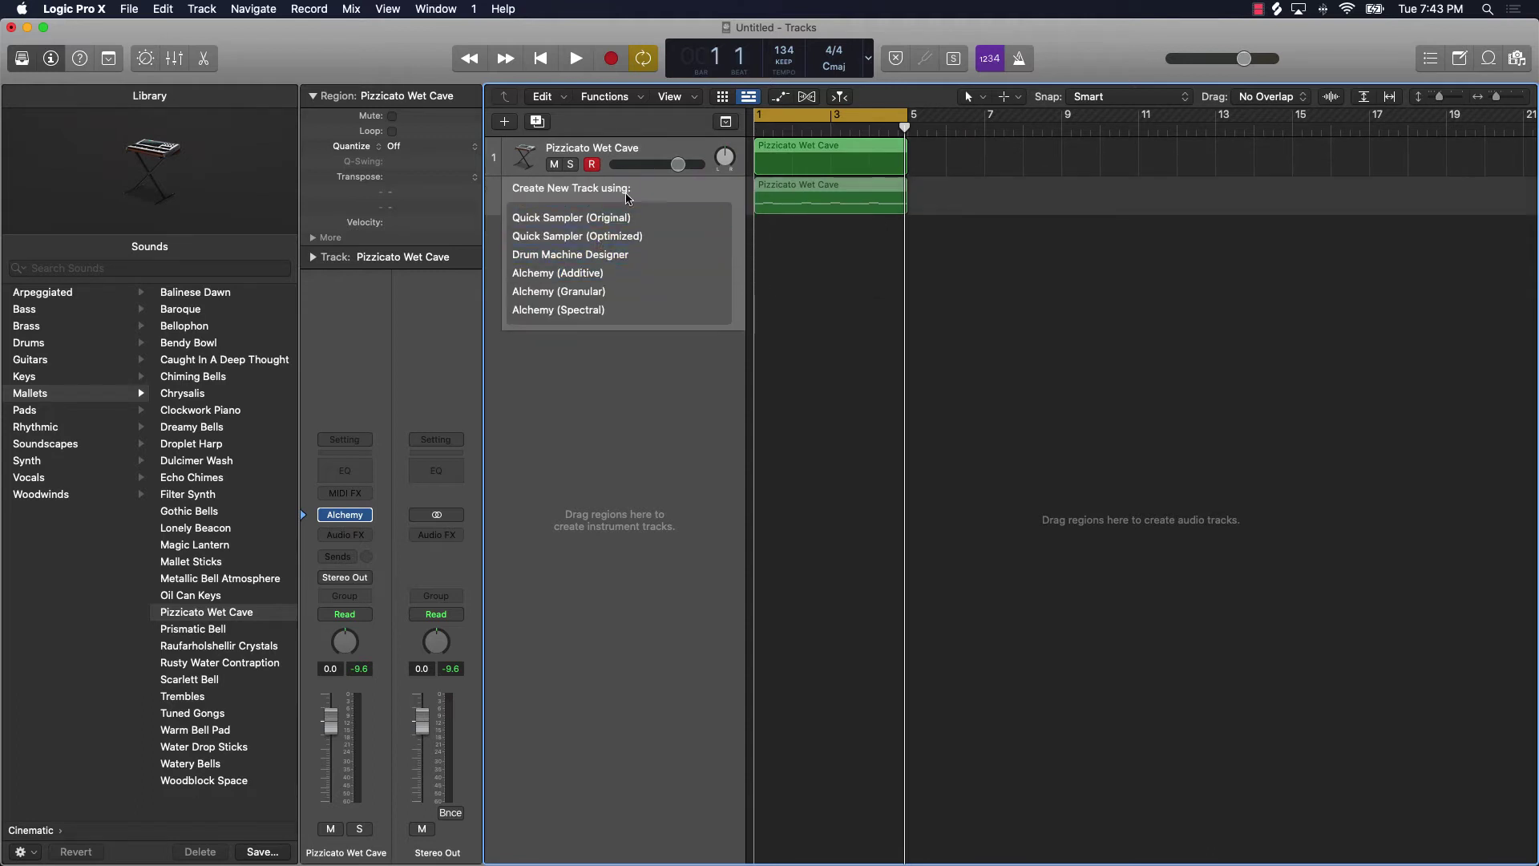
drag(628, 199, 618, 155)
drag(639, 214, 657, 264)
drag(620, 245, 619, 242)
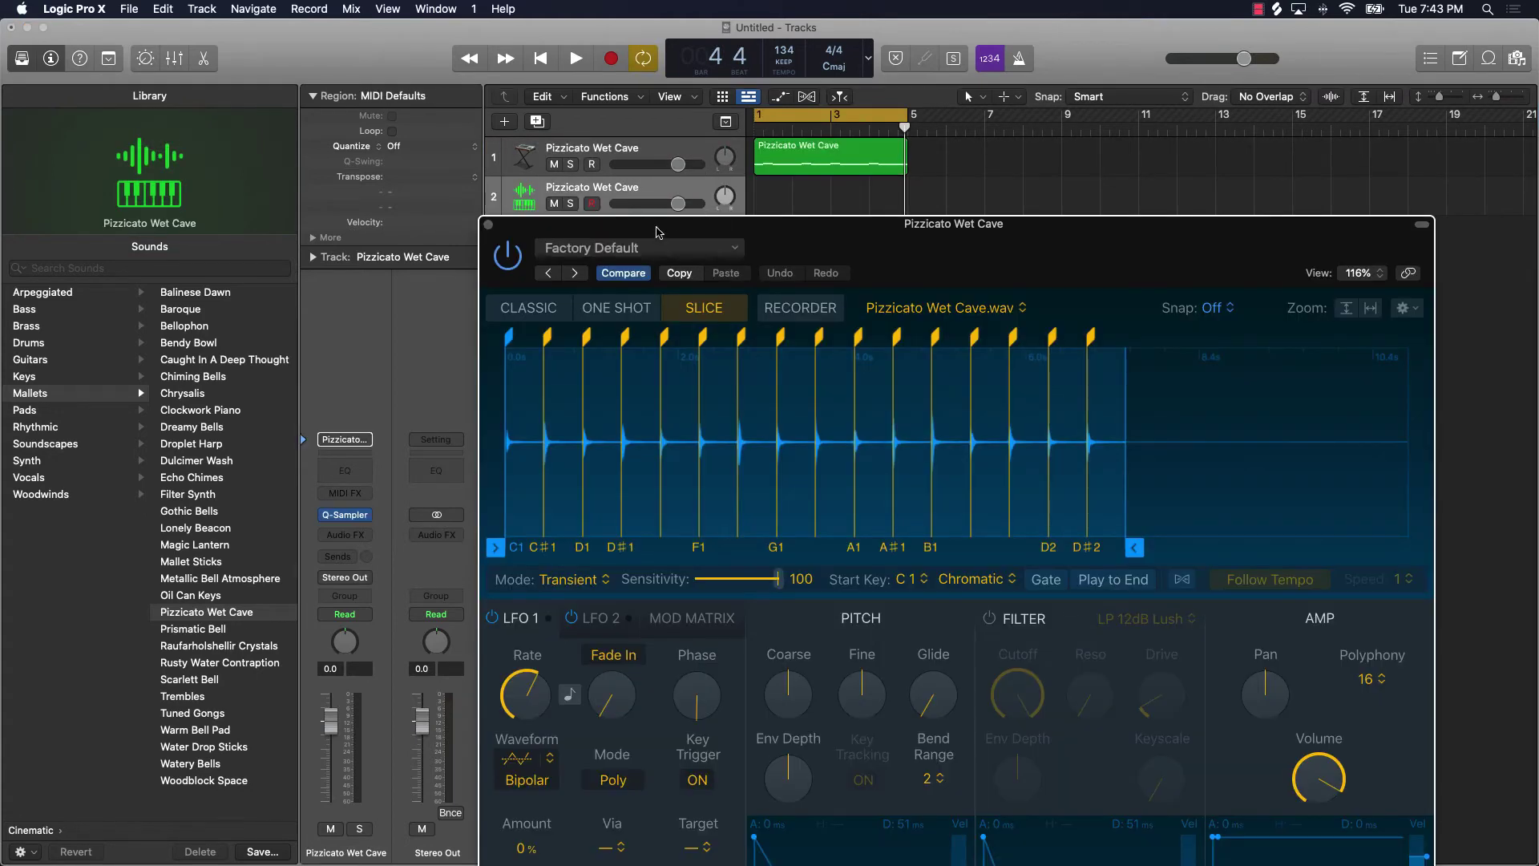
Reposition the Quick Sampler window and open Musical Typing in its on-screen piano keyboard view
drag(695, 238, 630, 258)
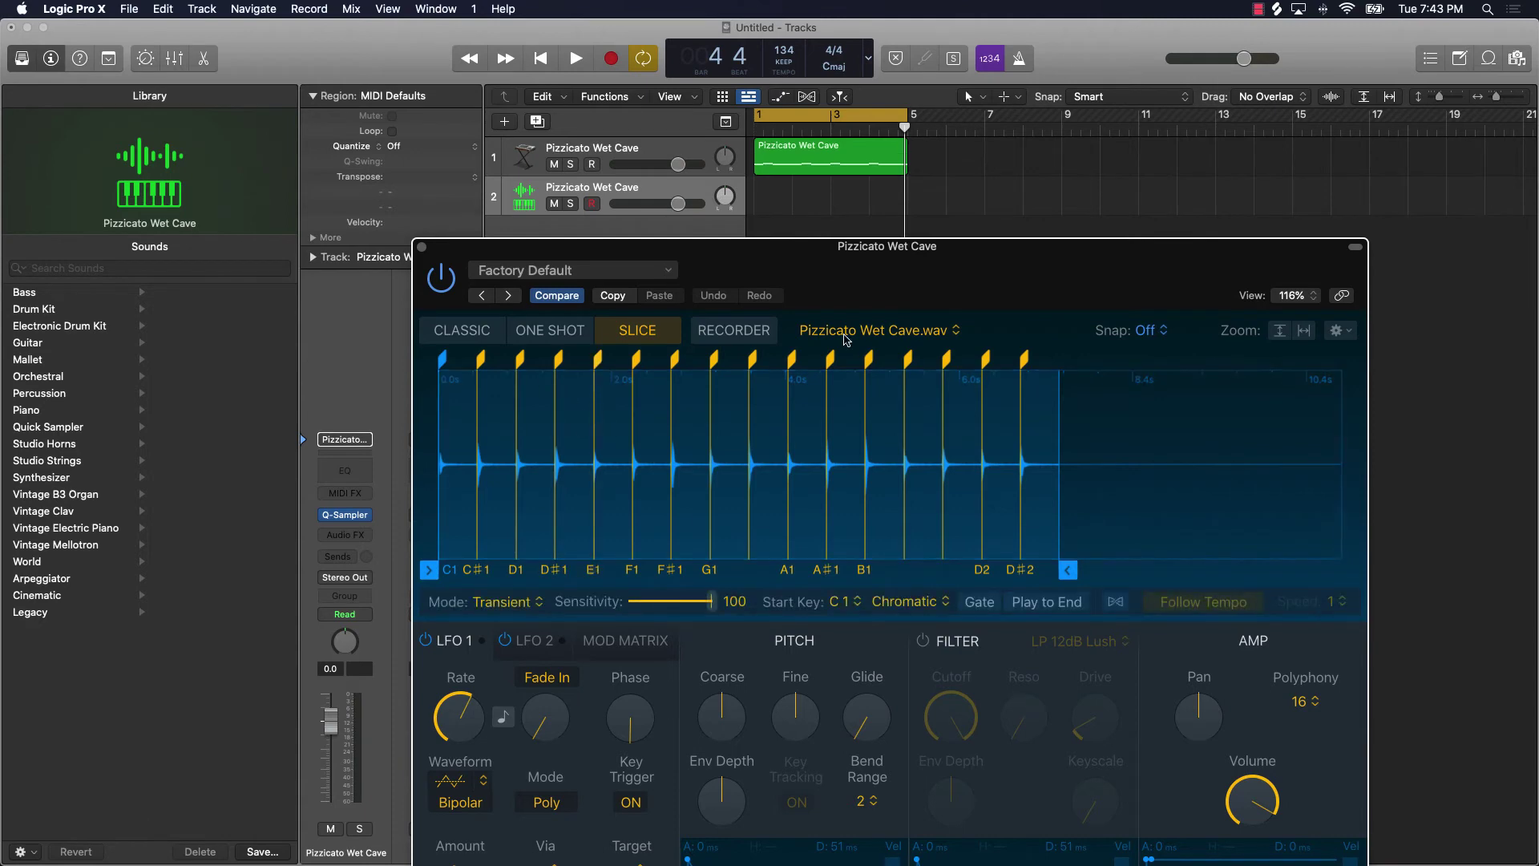
mouse_move(882, 276)
mouse_down()
mouse_move(822, 255)
mouse_move(869, 256)
mouse_up()
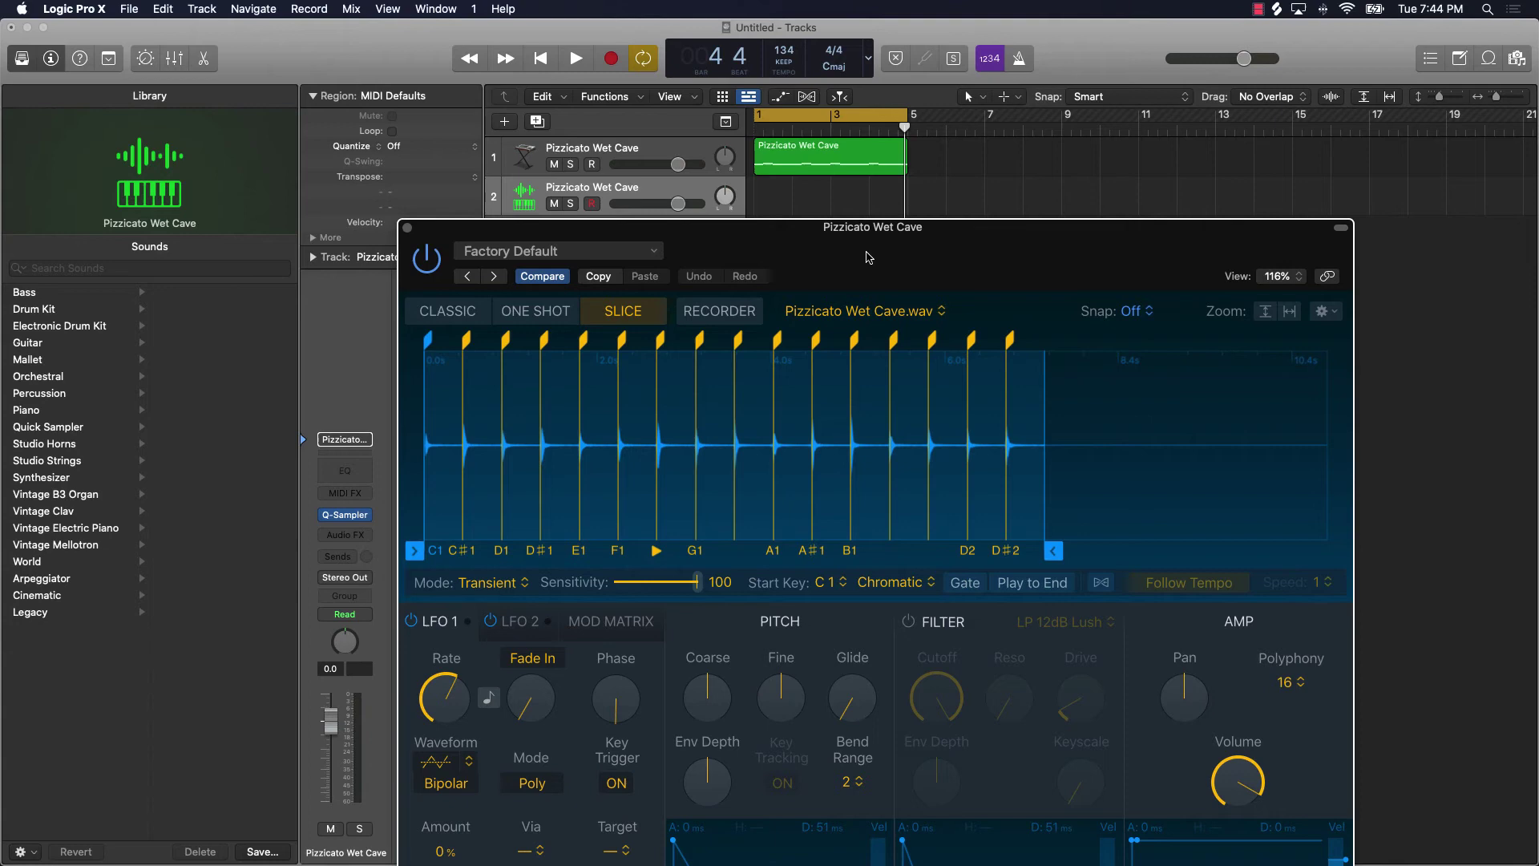
key(super+k)
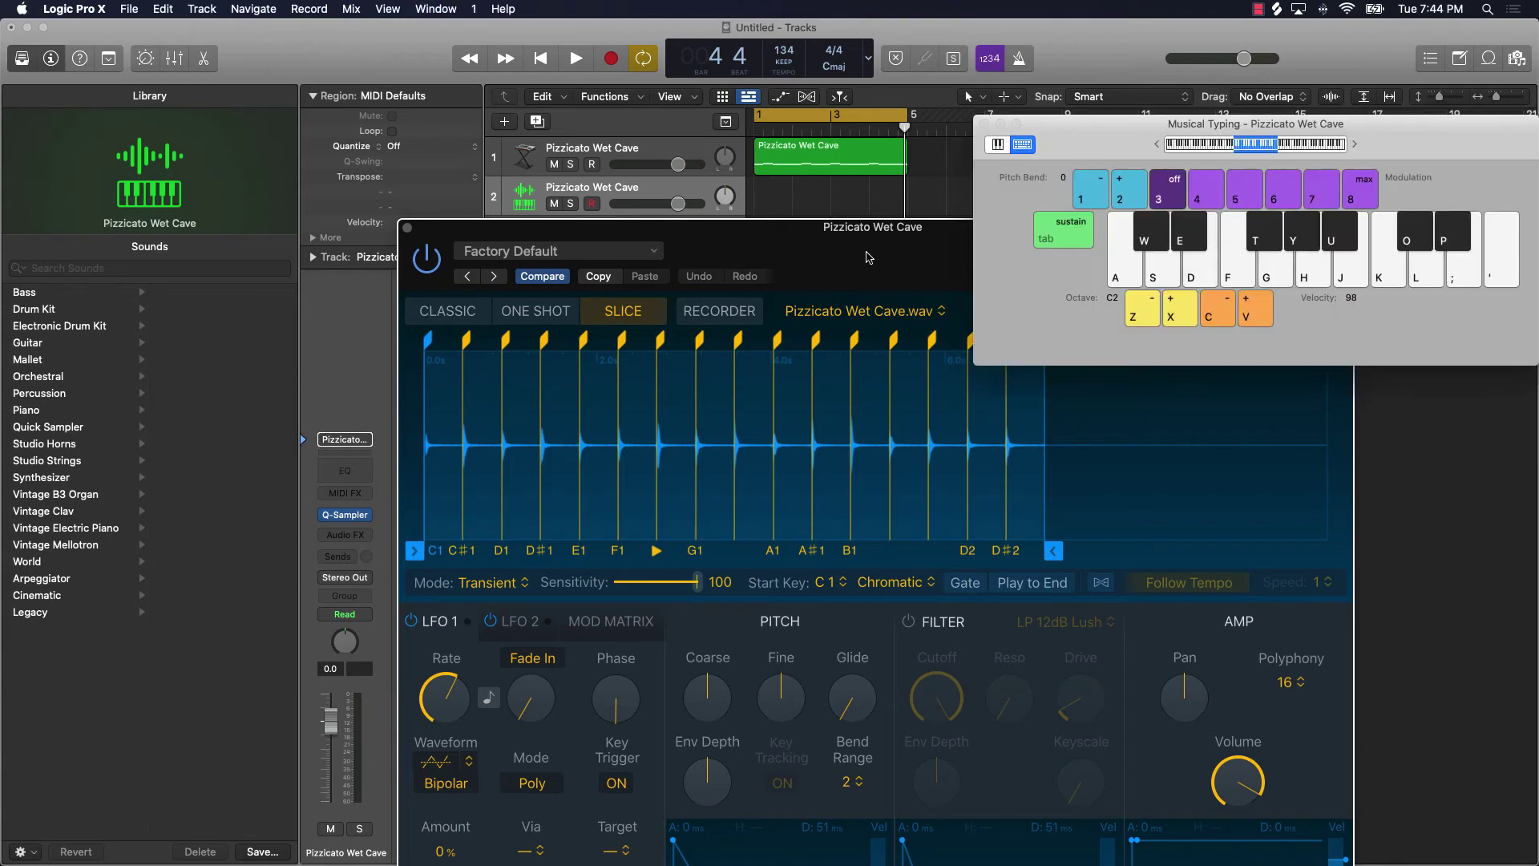
click(997, 145)
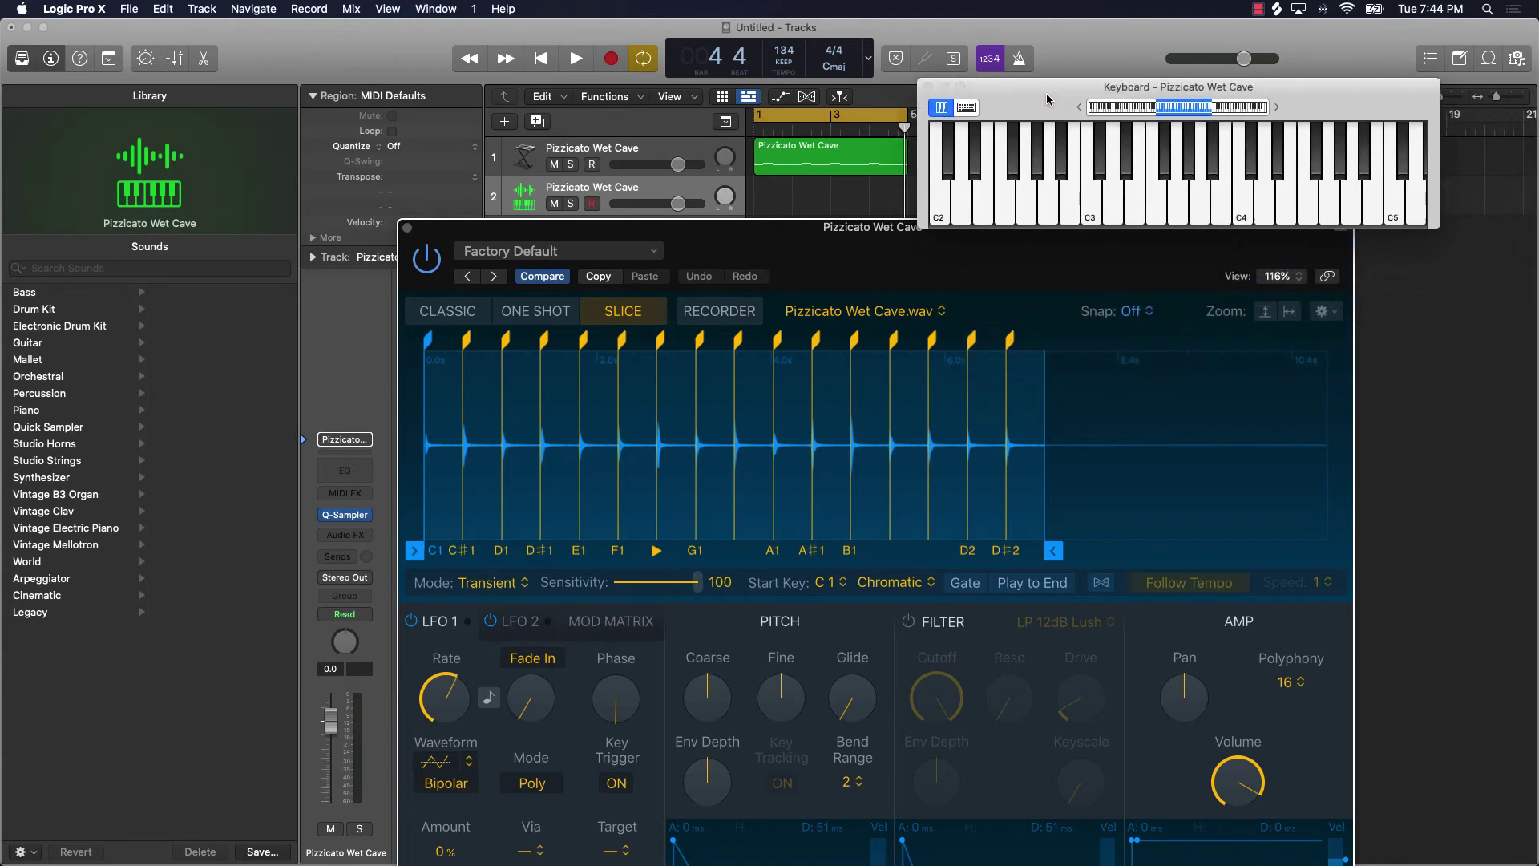
Play C2, then the slices at C0, C1, E1, D1, D#1, D1 and C#1
click(946, 210)
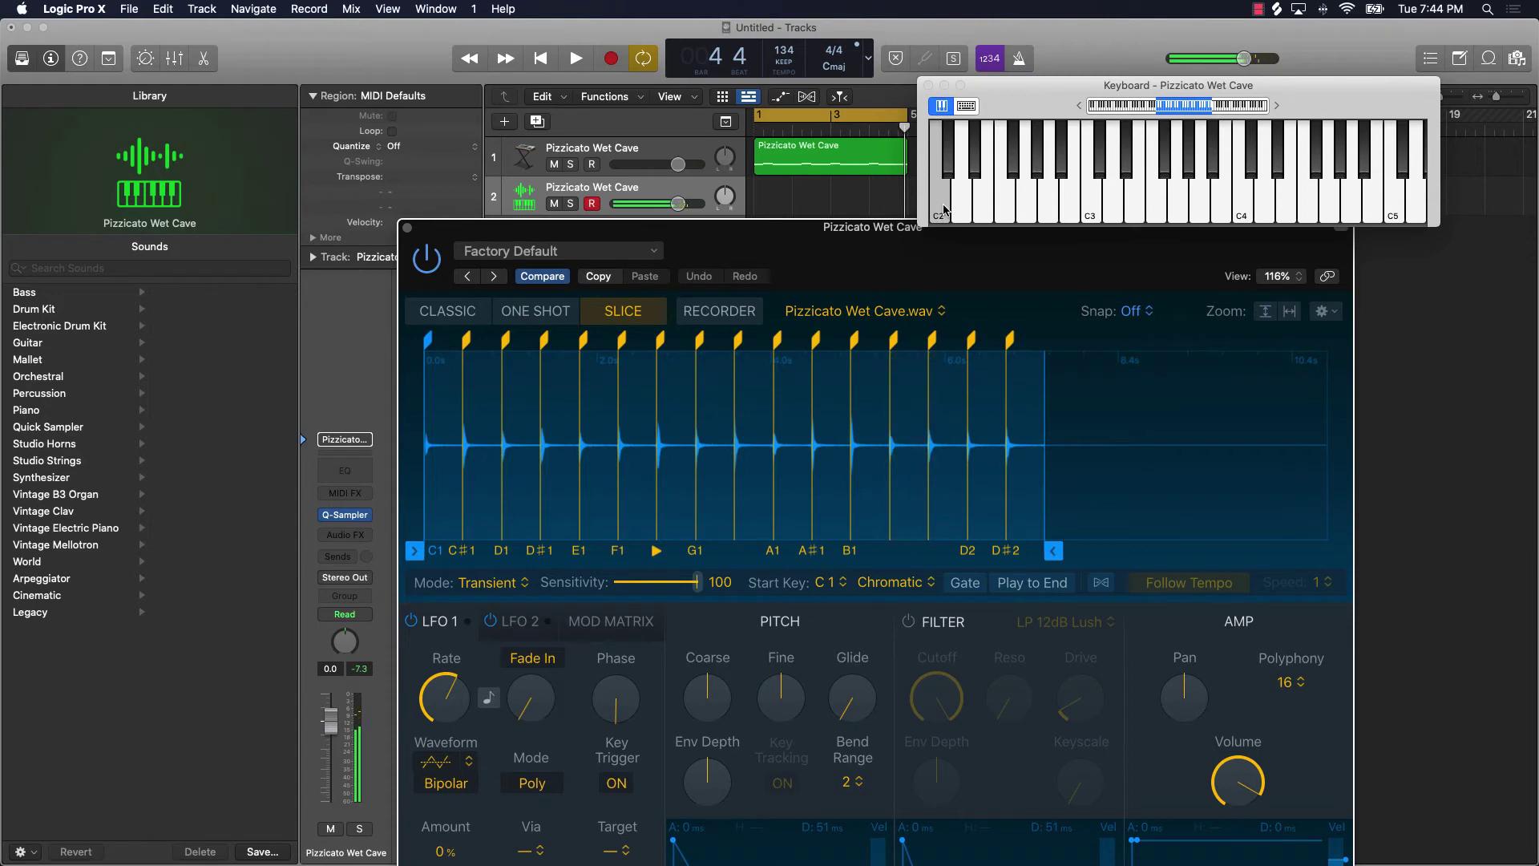
scroll(986, 154, left, 5)
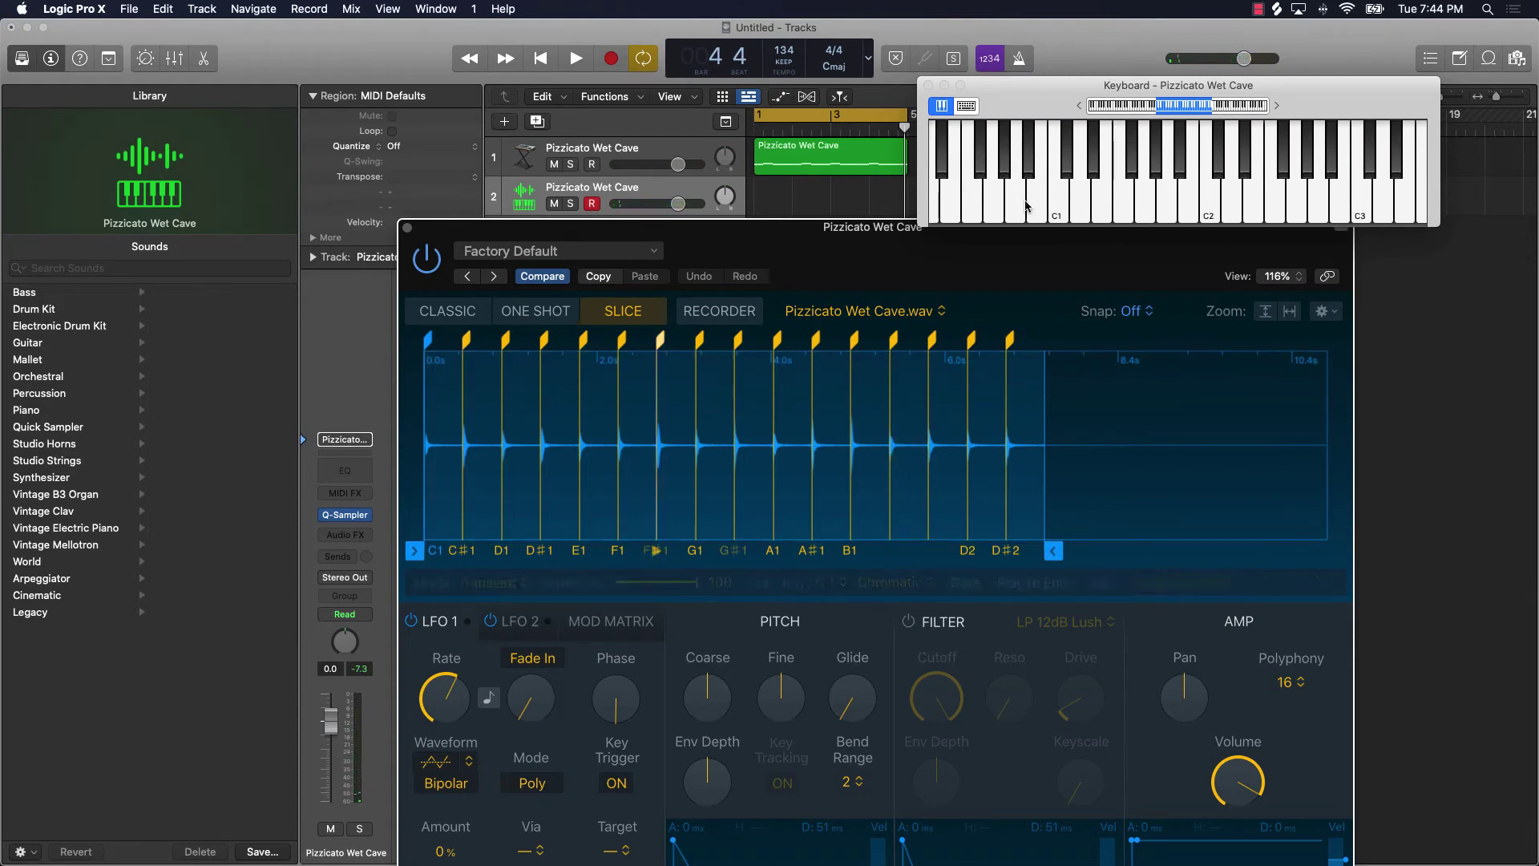
scroll(958, 200, left, 3)
click(993, 210)
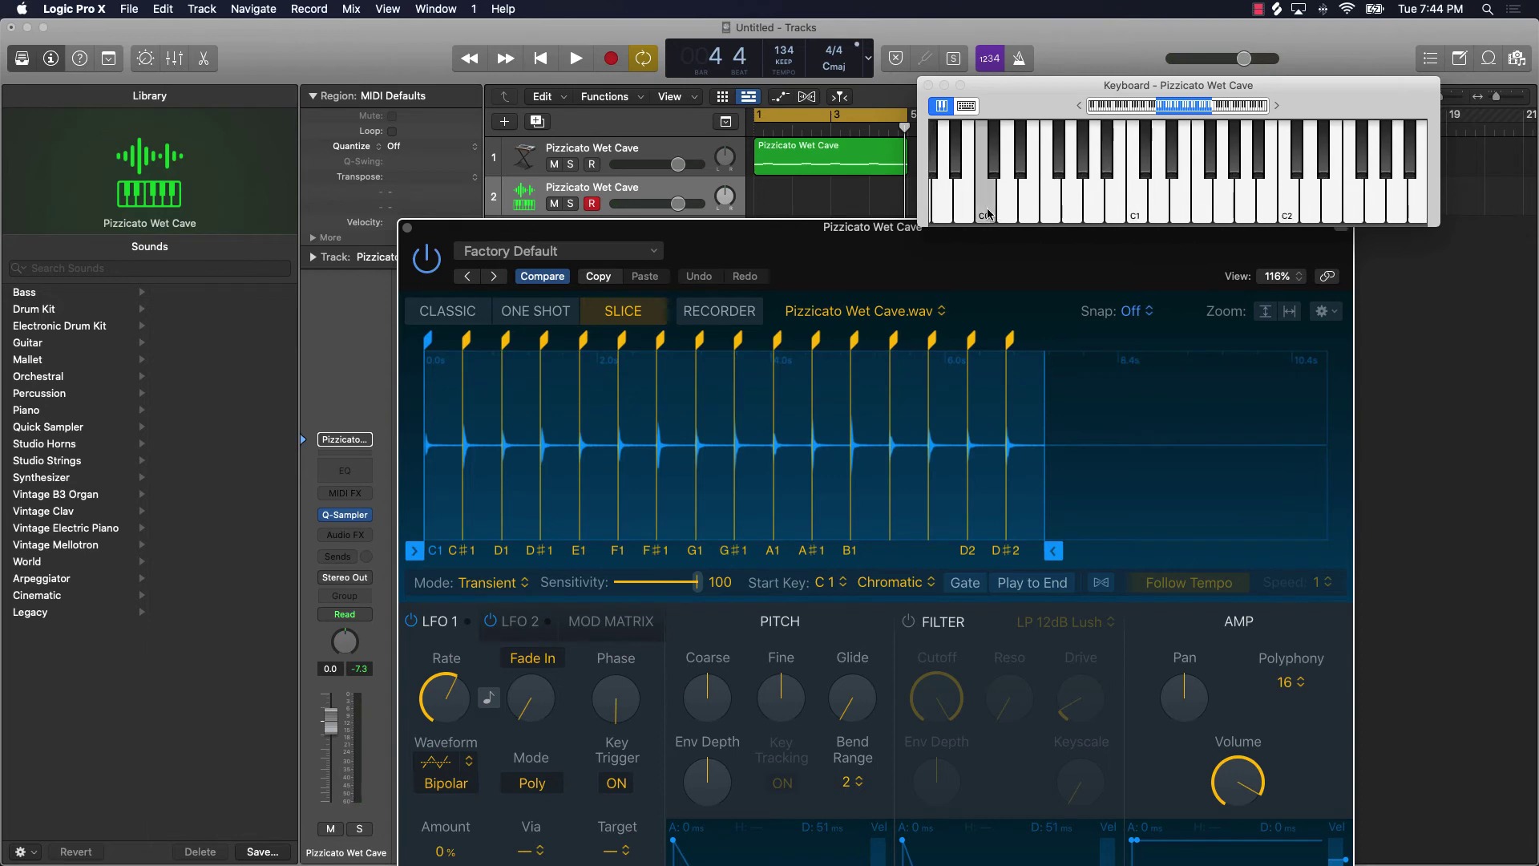
click(1133, 217)
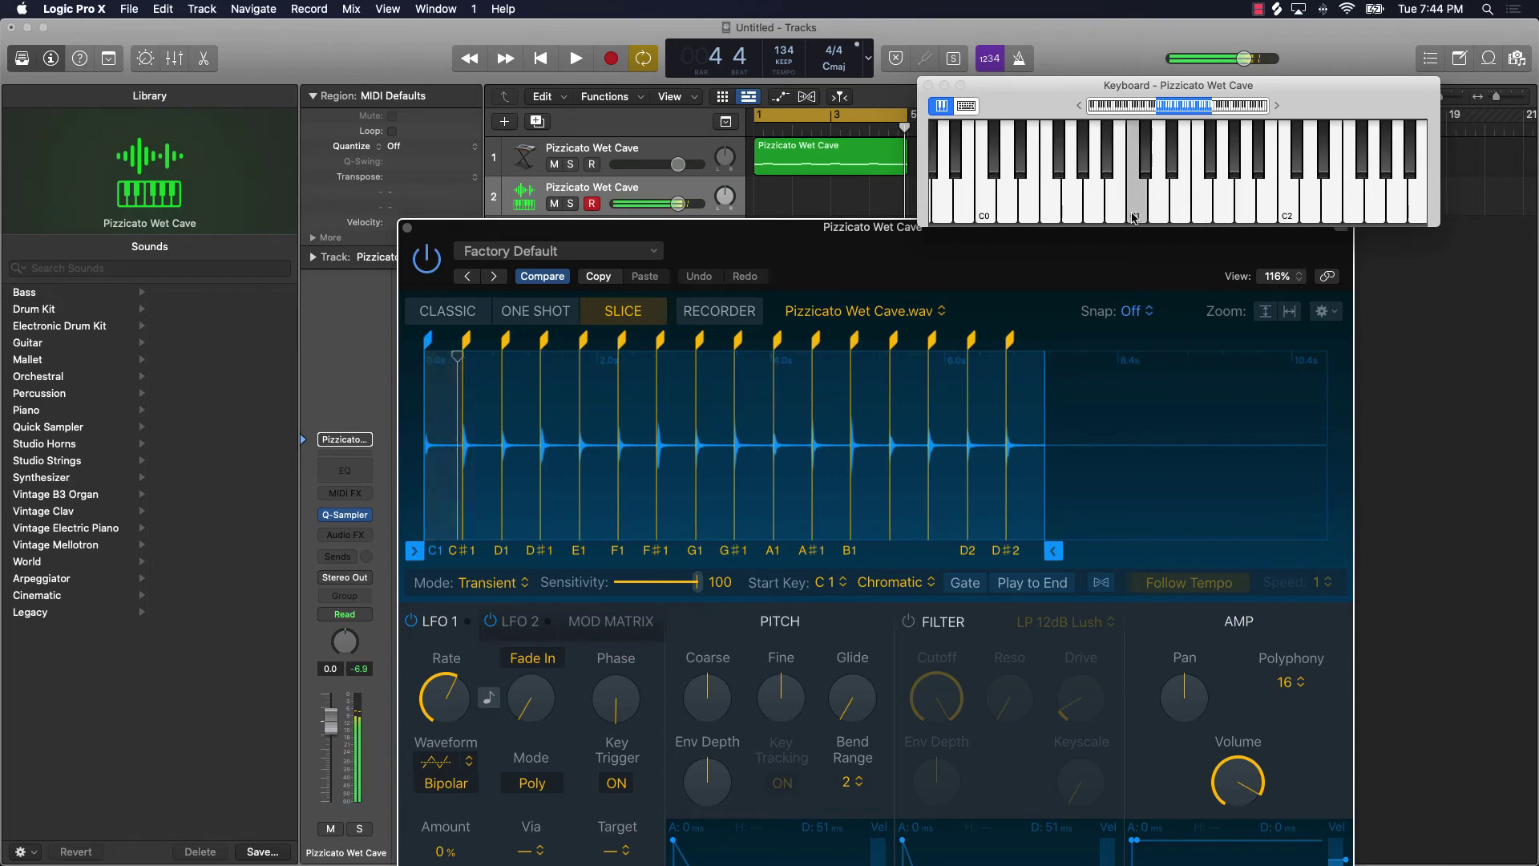
click(1187, 212)
click(1160, 216)
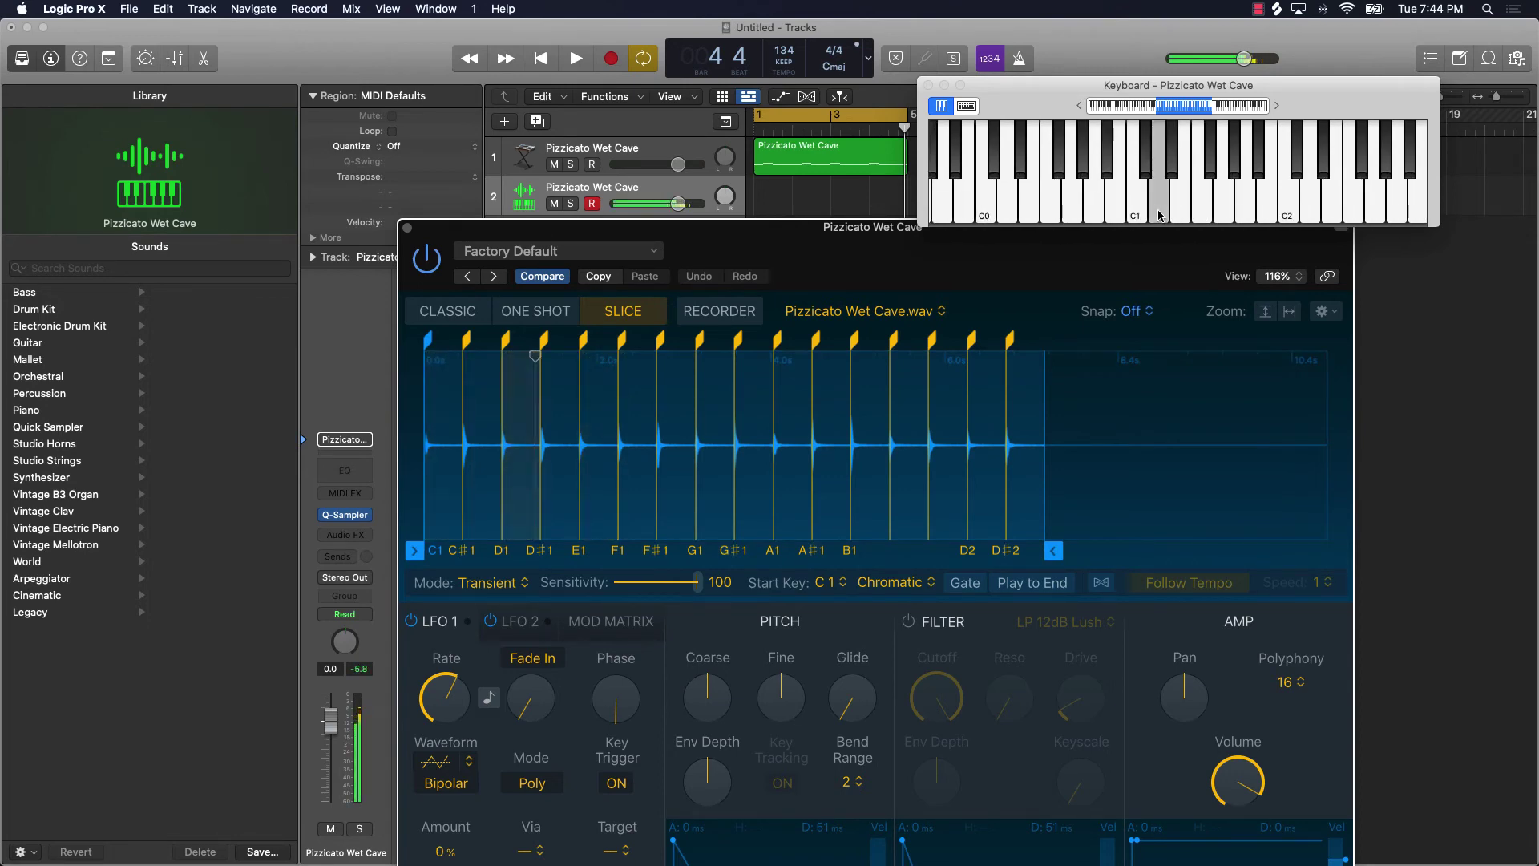
click(1171, 163)
click(1159, 165)
click(1145, 166)
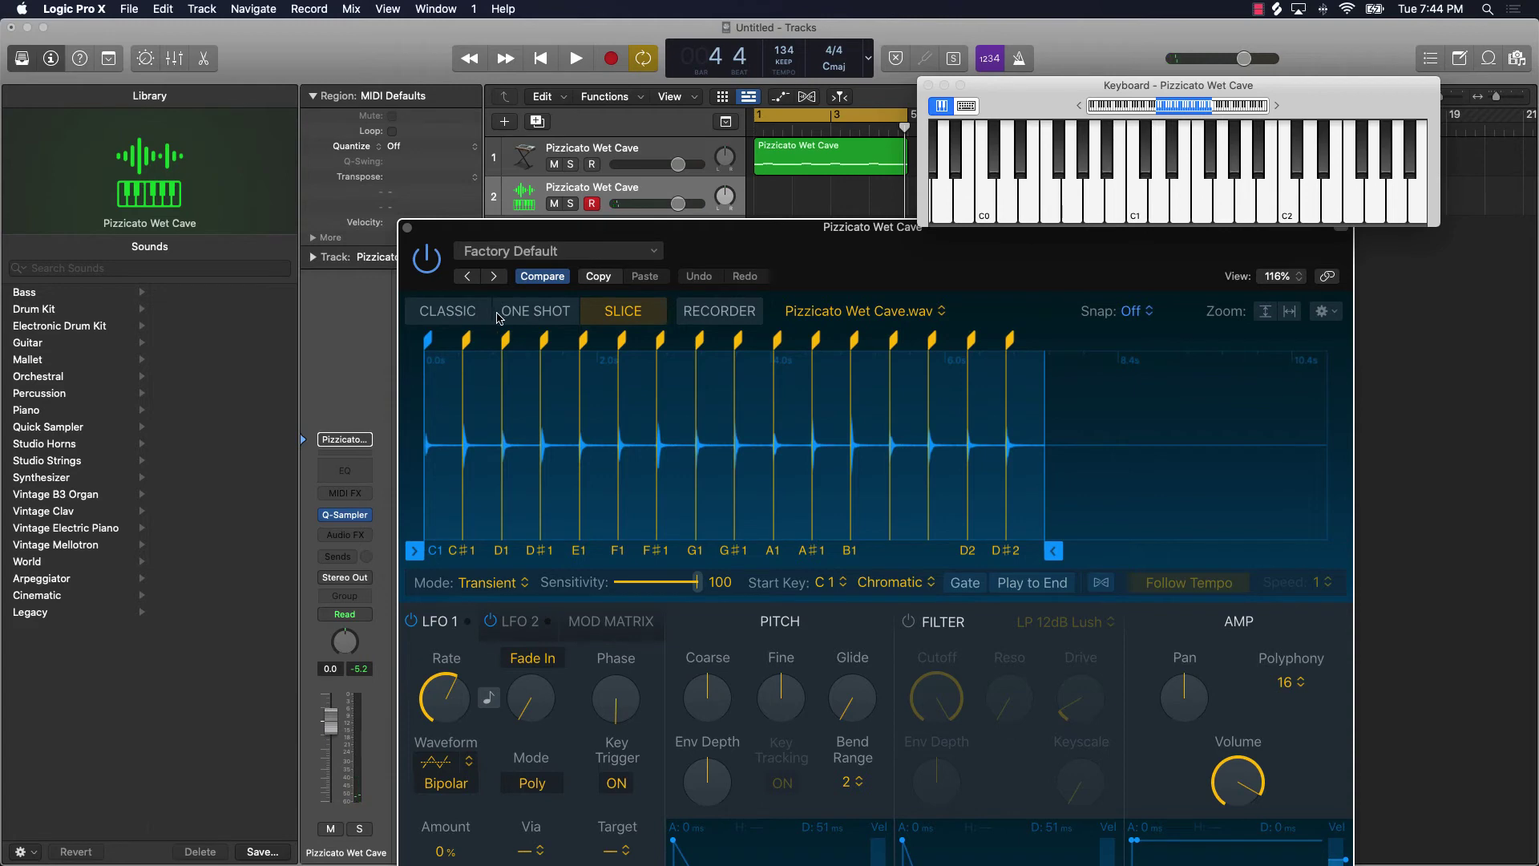
Switch Quick Sampler to Classic mode and play the whole sample at C1, then at C2
click(448, 312)
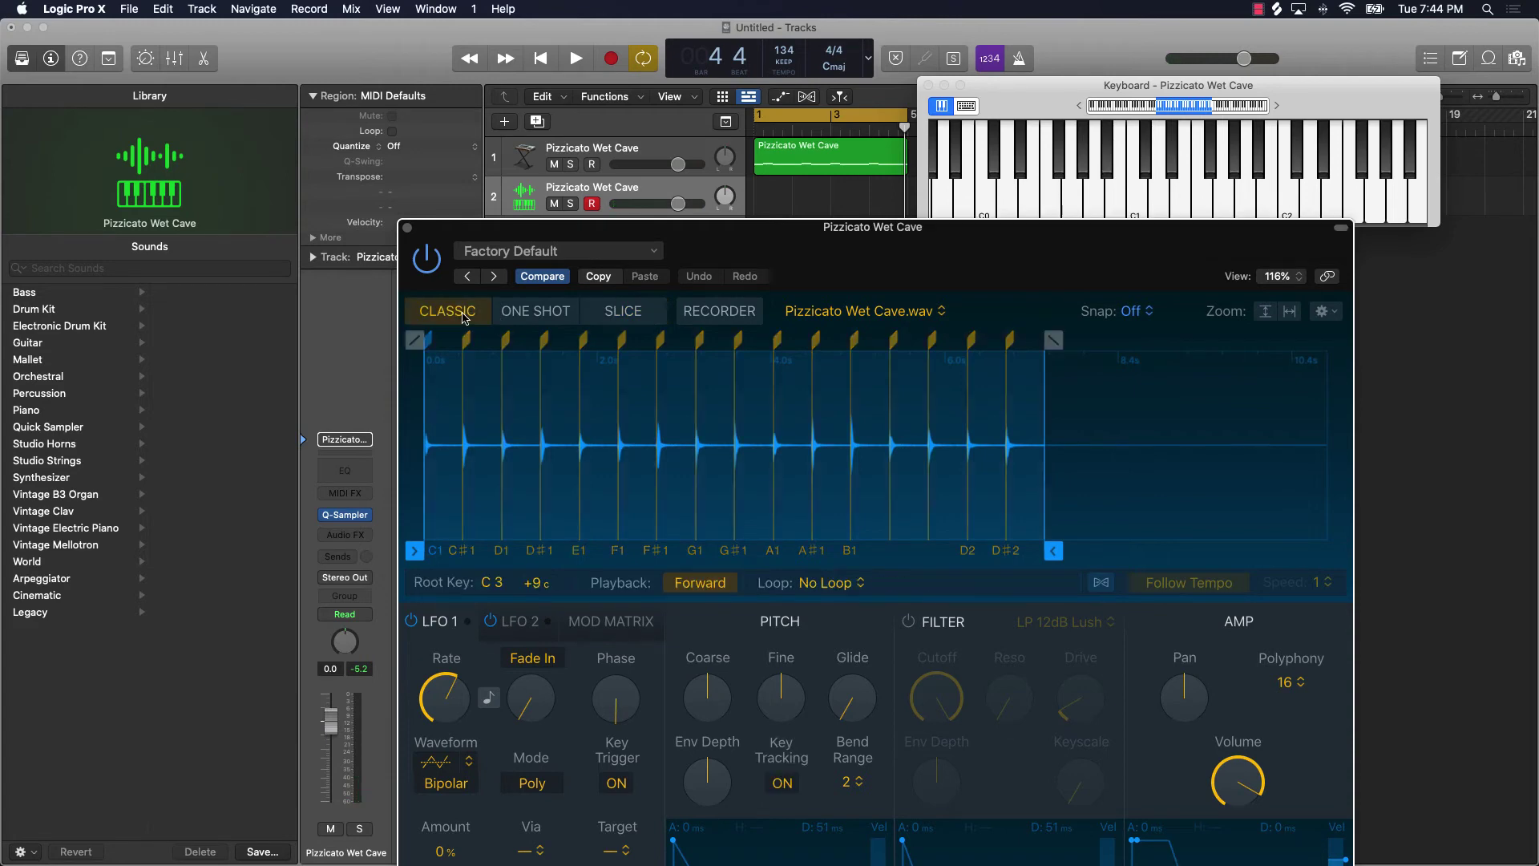
click(1136, 196)
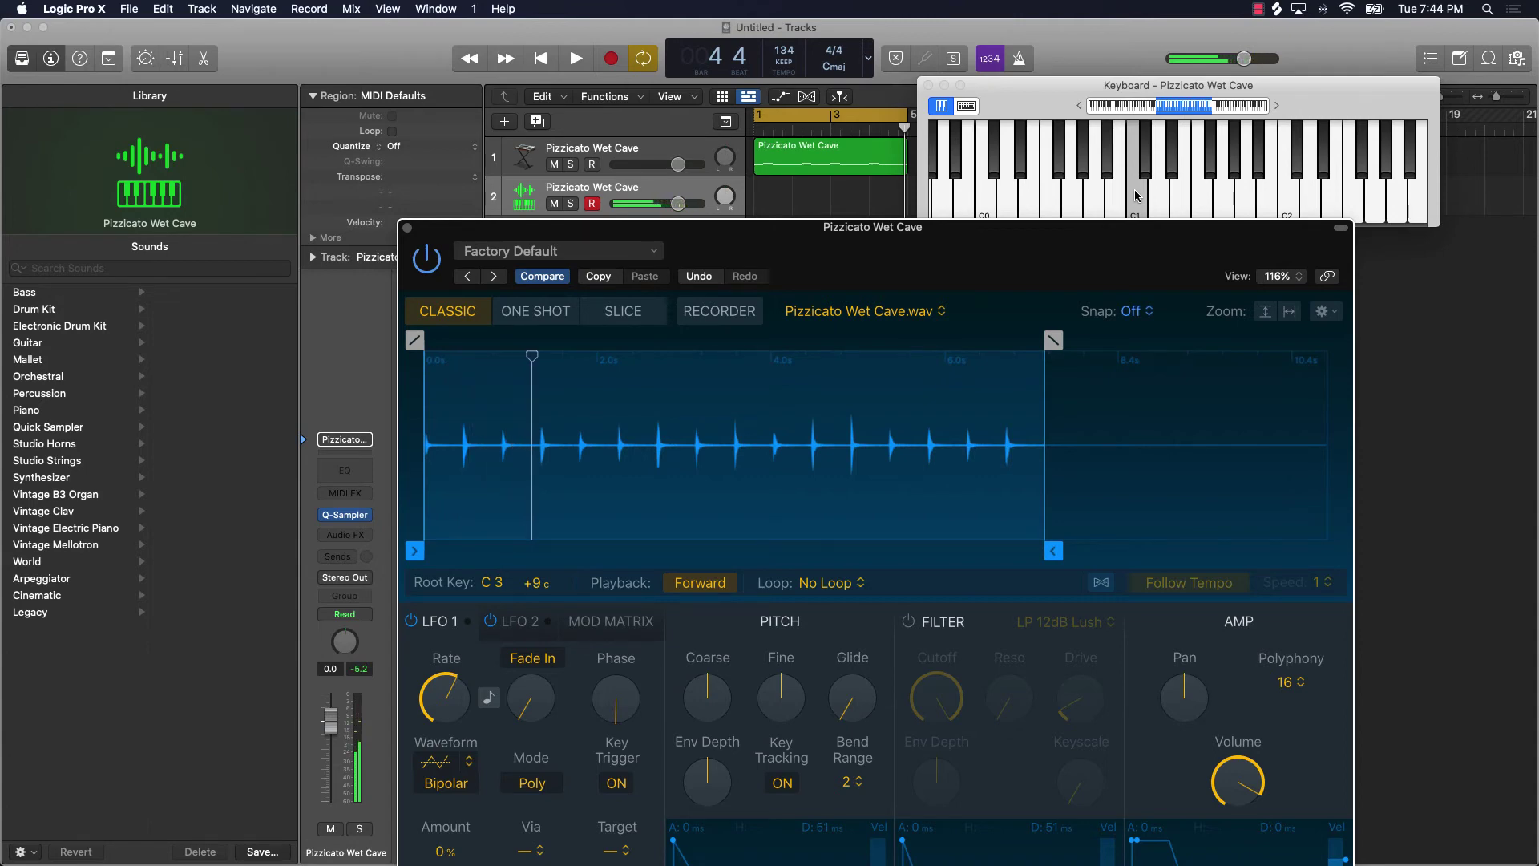
drag(1135, 195, 1135, 195)
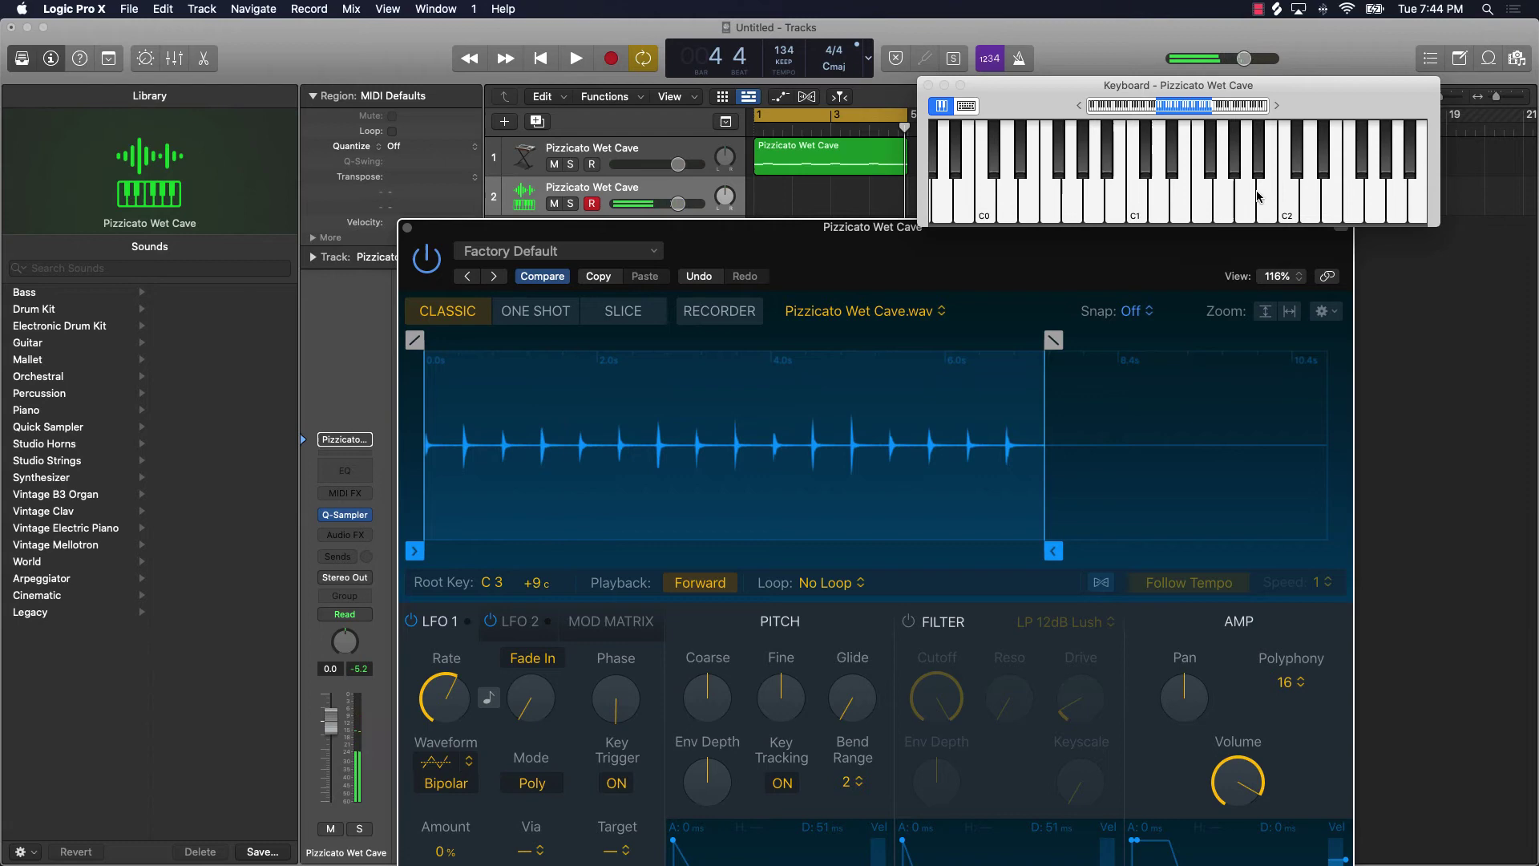
drag(1291, 206, 1233, 206)
scroll(1285, 205, right, 5)
drag(1233, 207, 1231, 206)
drag(1231, 206, 1232, 207)
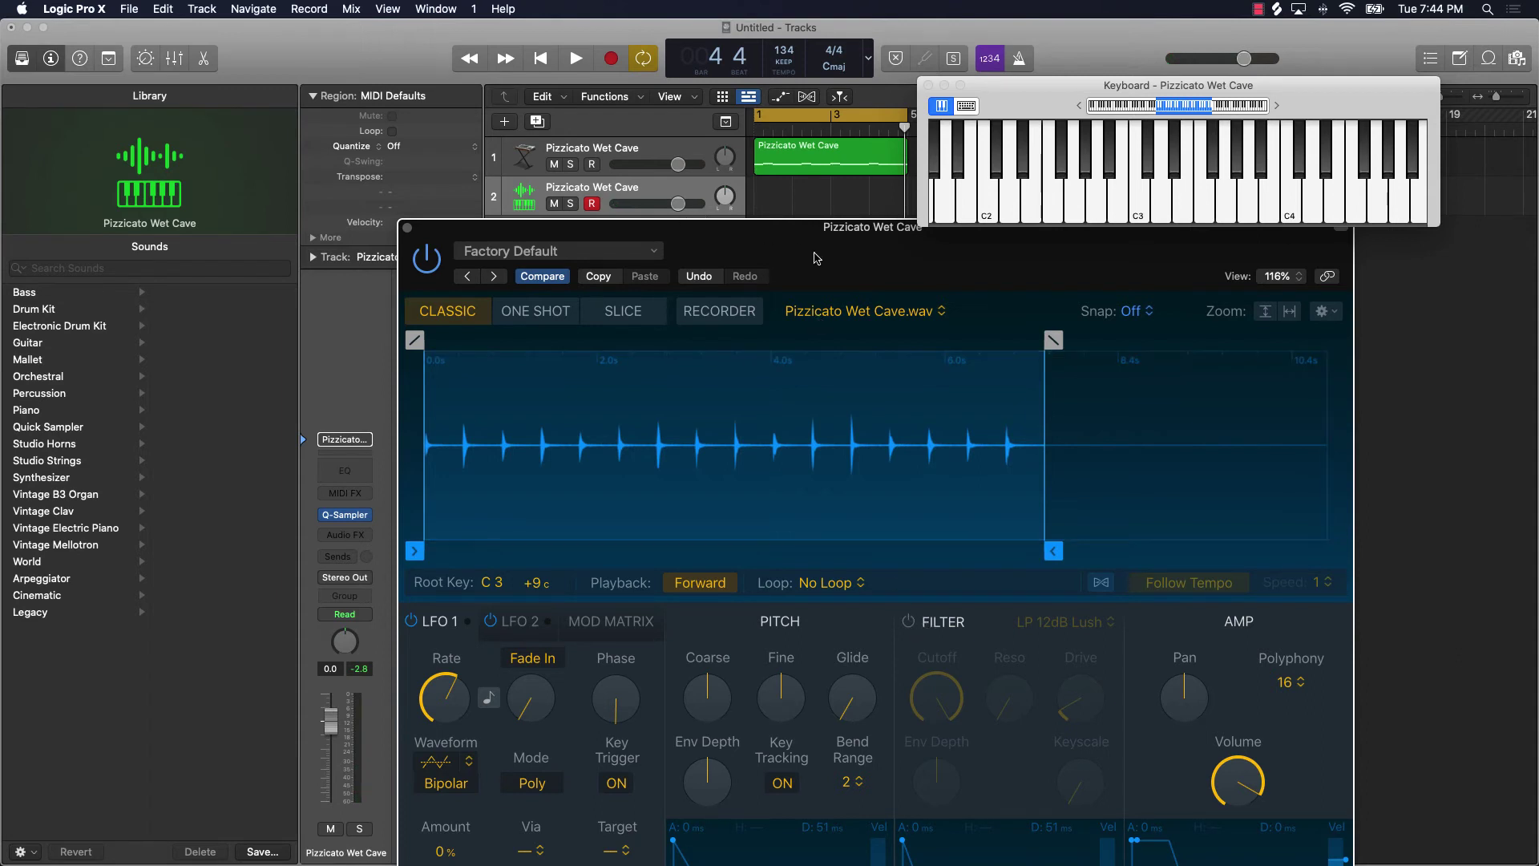
Move the Quick Sampler window up-left and the keyboard window right-down
drag(817, 257, 525, 123)
drag(1083, 98, 1135, 115)
drag(633, 132, 644, 139)
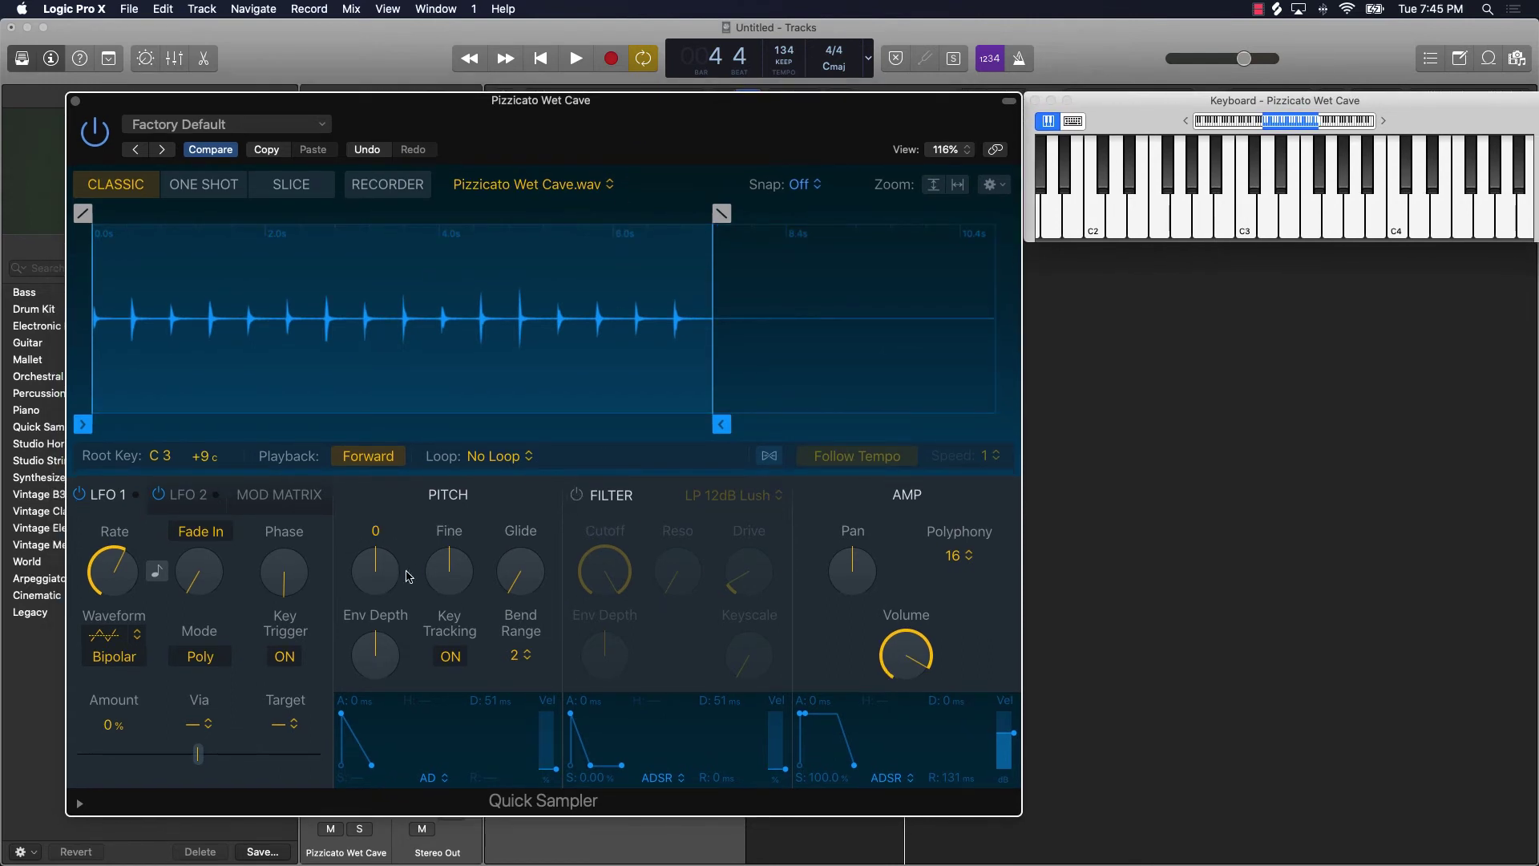
Raise the Glide amount and audition it by playing C3, F3 and another note
click(1239, 222)
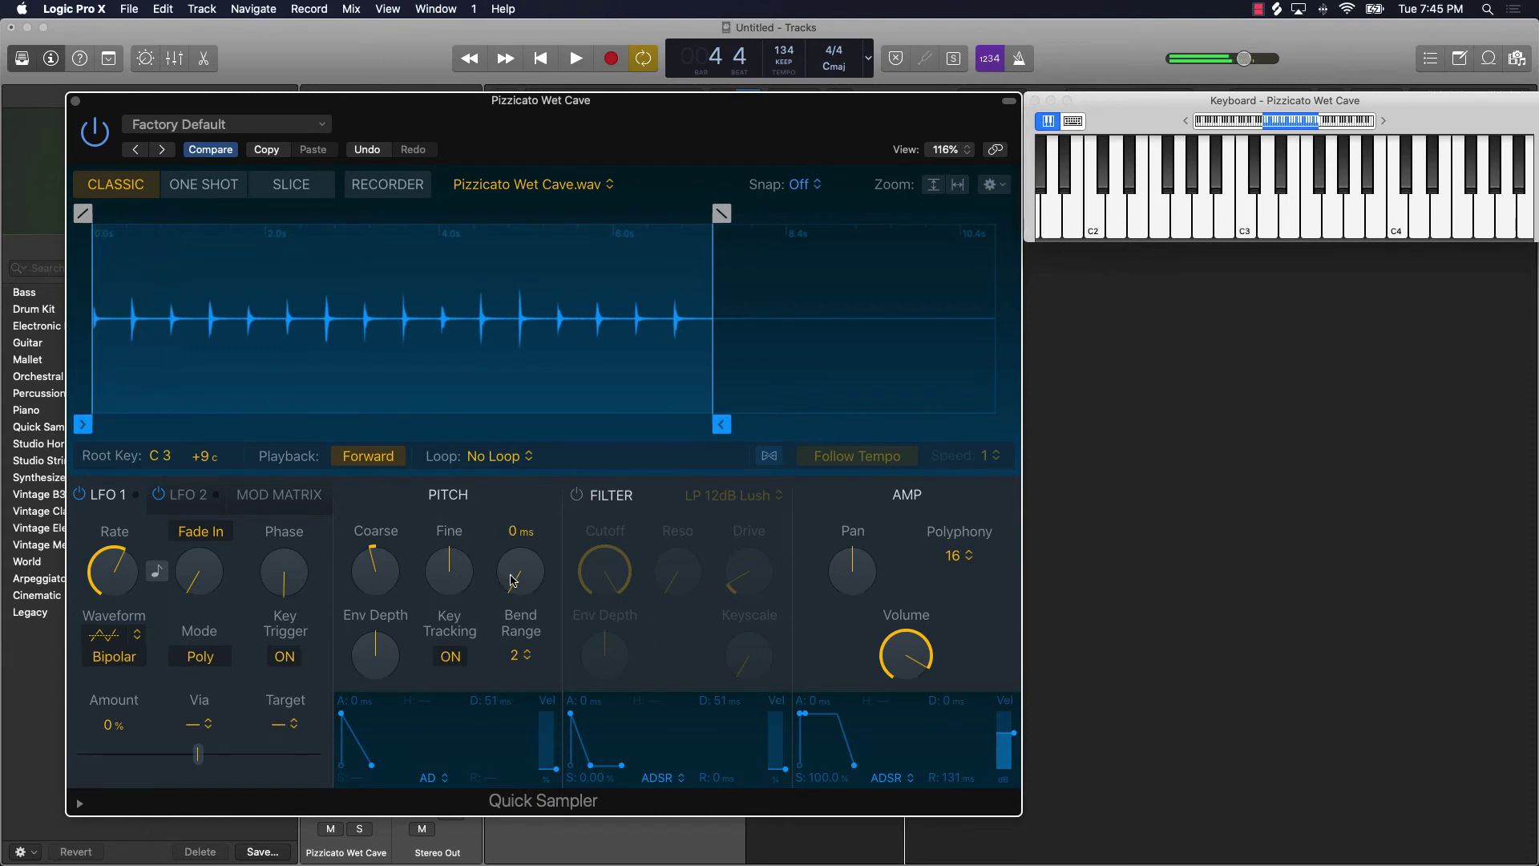
drag(513, 580, 518, 539)
click(1253, 227)
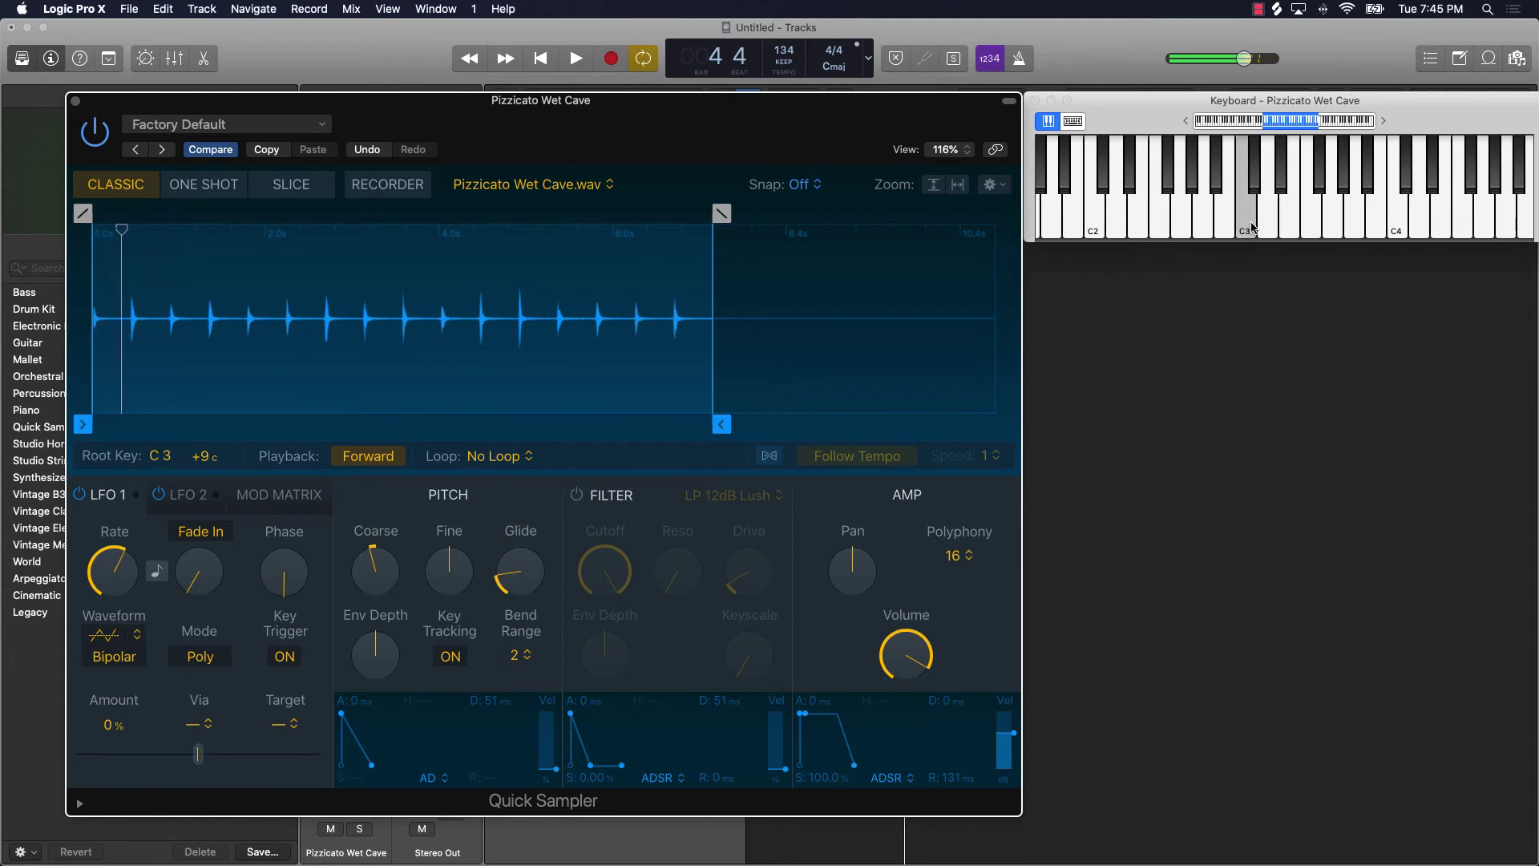
click(1316, 220)
click(1264, 225)
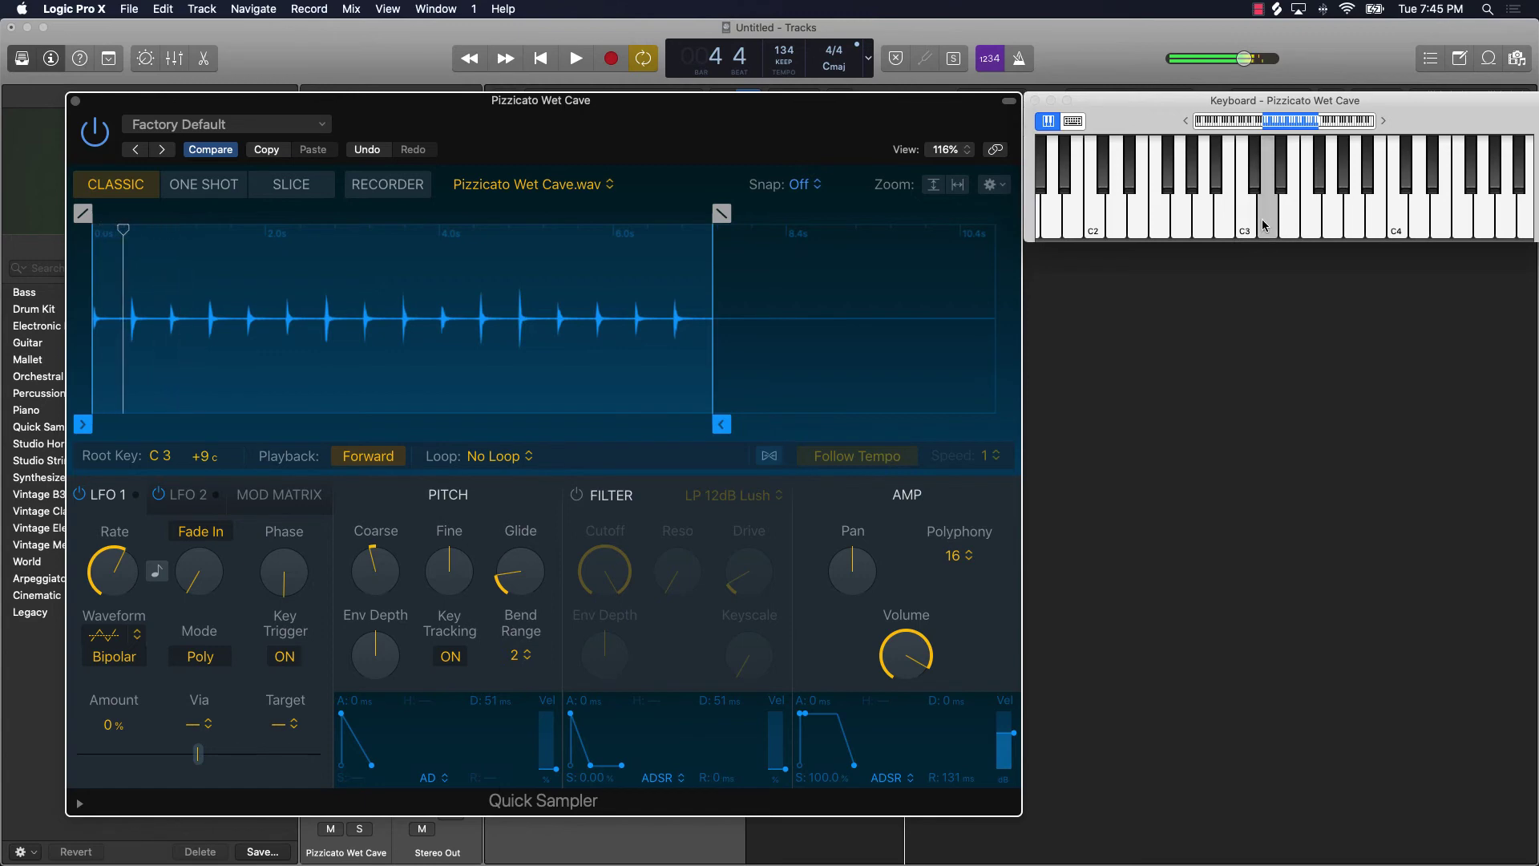
Turn on the filter and raise its cutoff while playing notes around C3
mouse_move(519, 594)
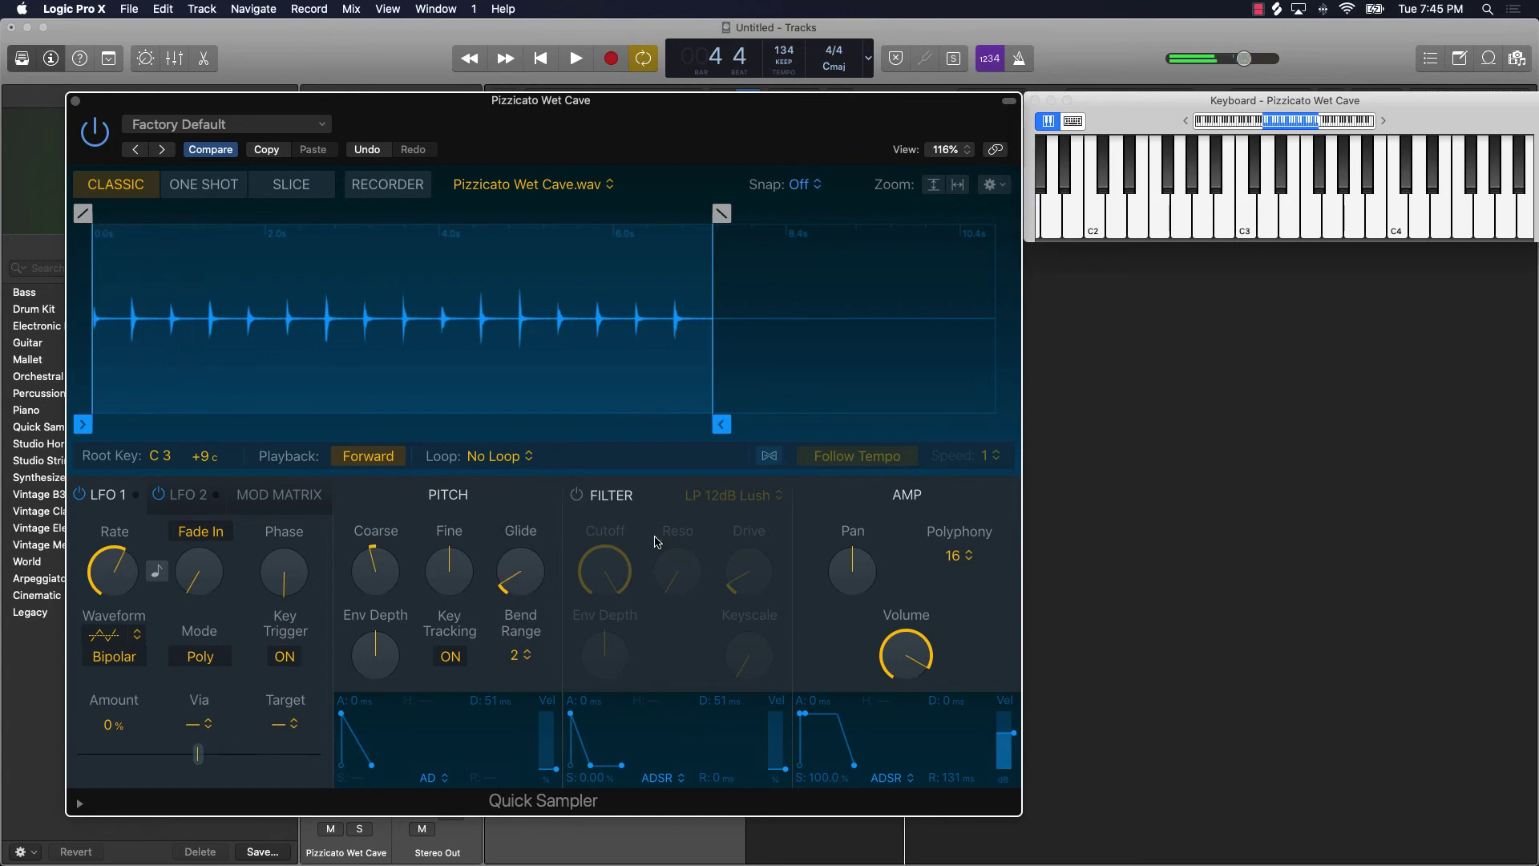
click(576, 494)
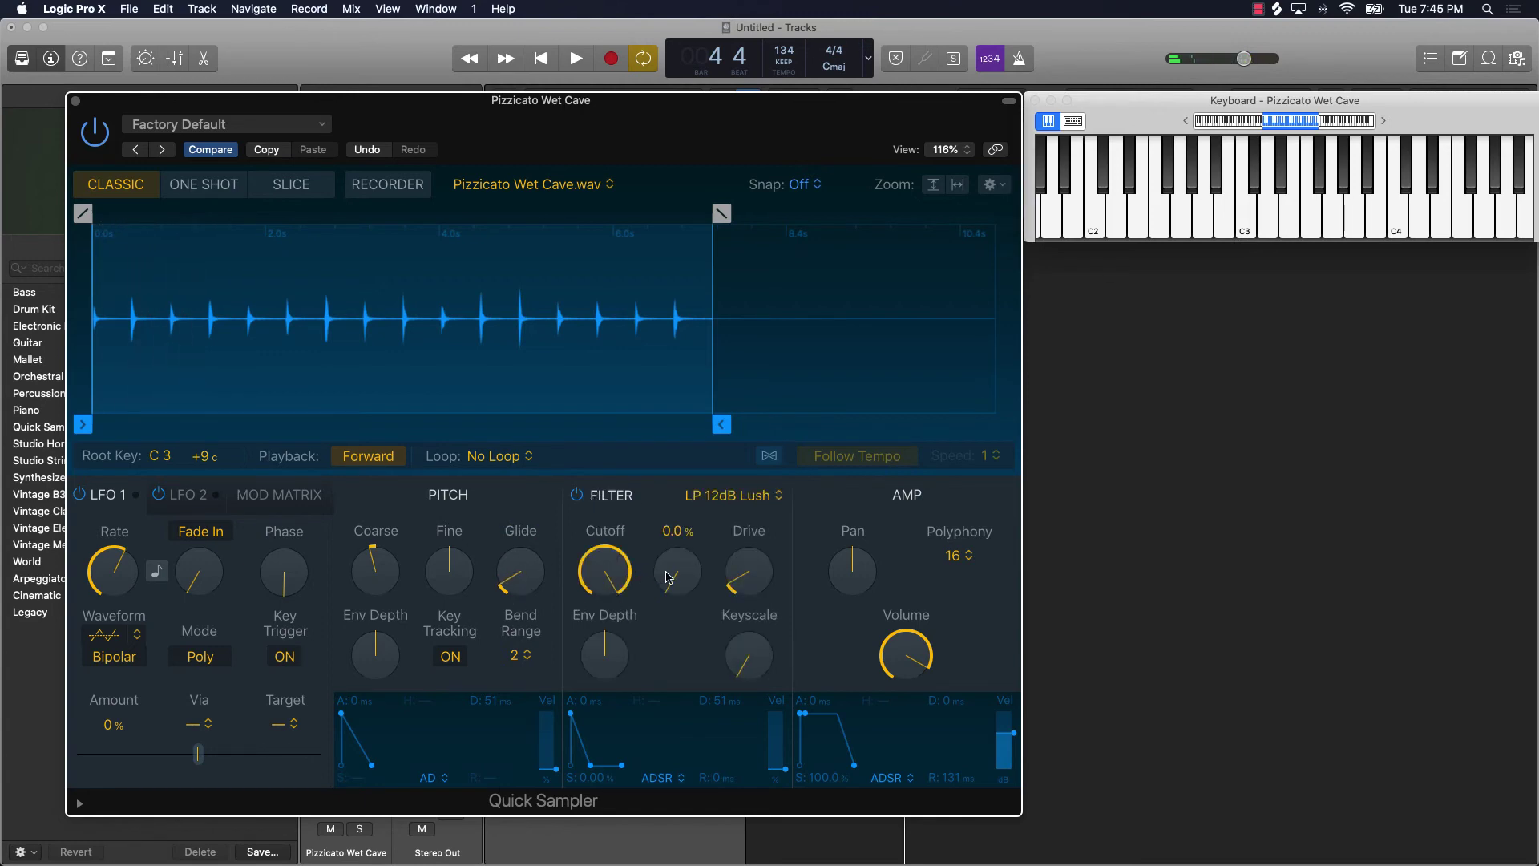
click(1273, 214)
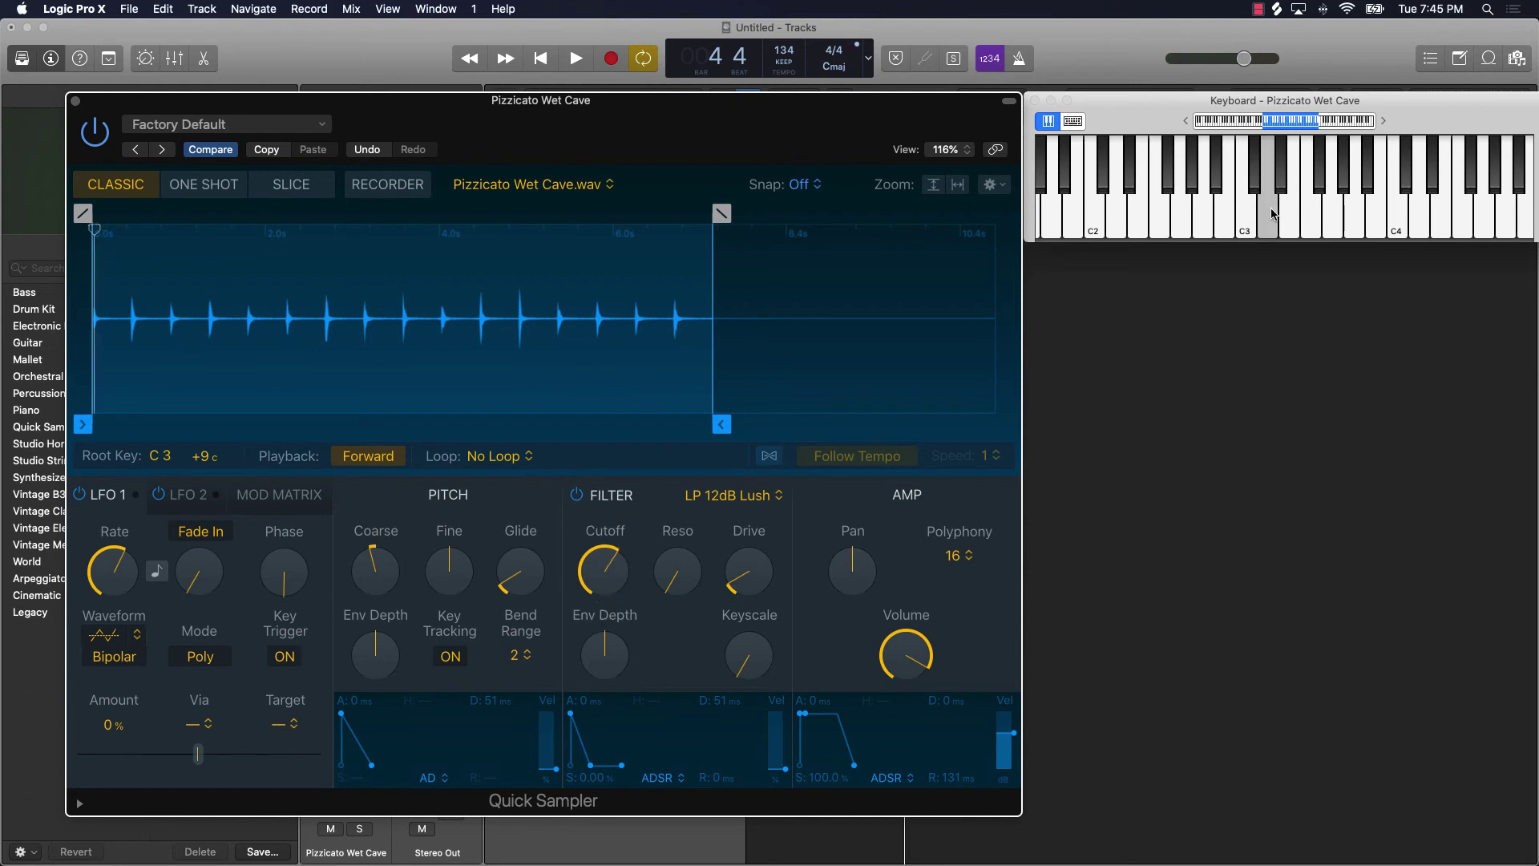
click(1200, 227)
drag(605, 571, 606, 533)
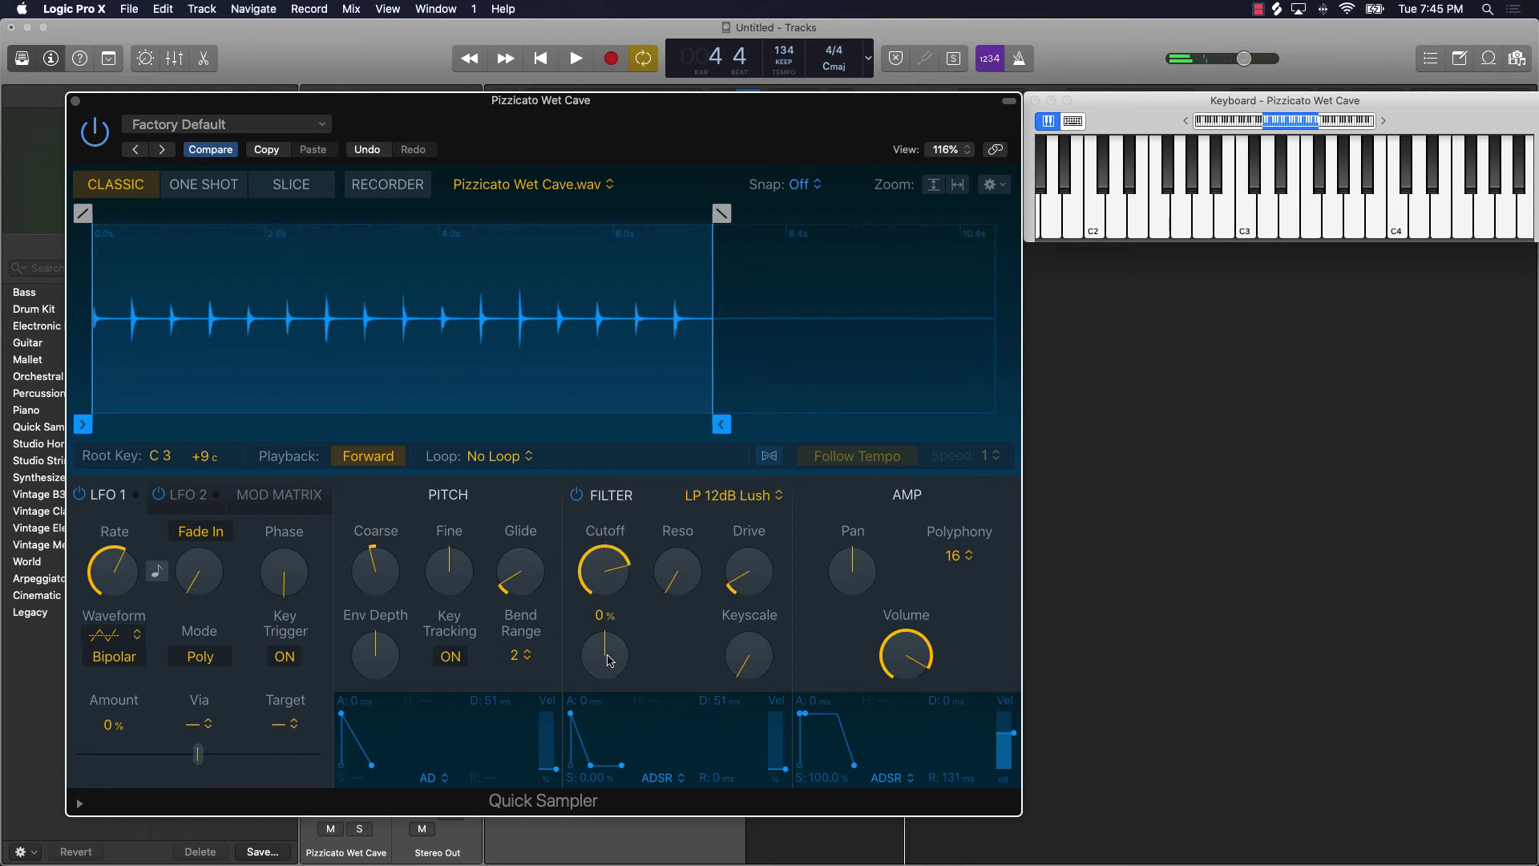
Fine-tune the filter cutoff further while auditioning notes, then move the sampler window down-right
click(1310, 231)
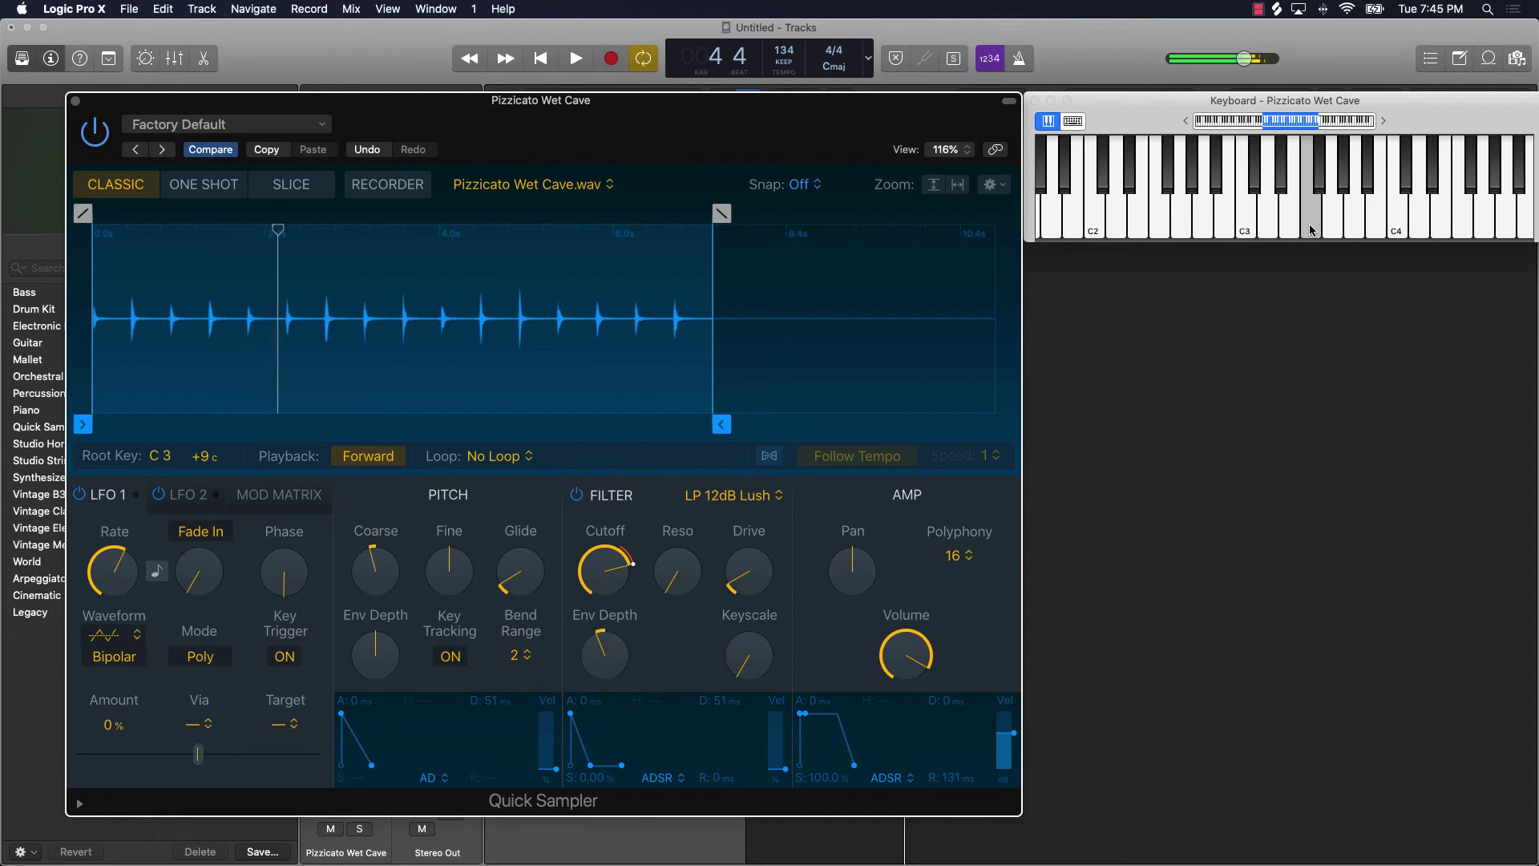
mouse_move(597, 571)
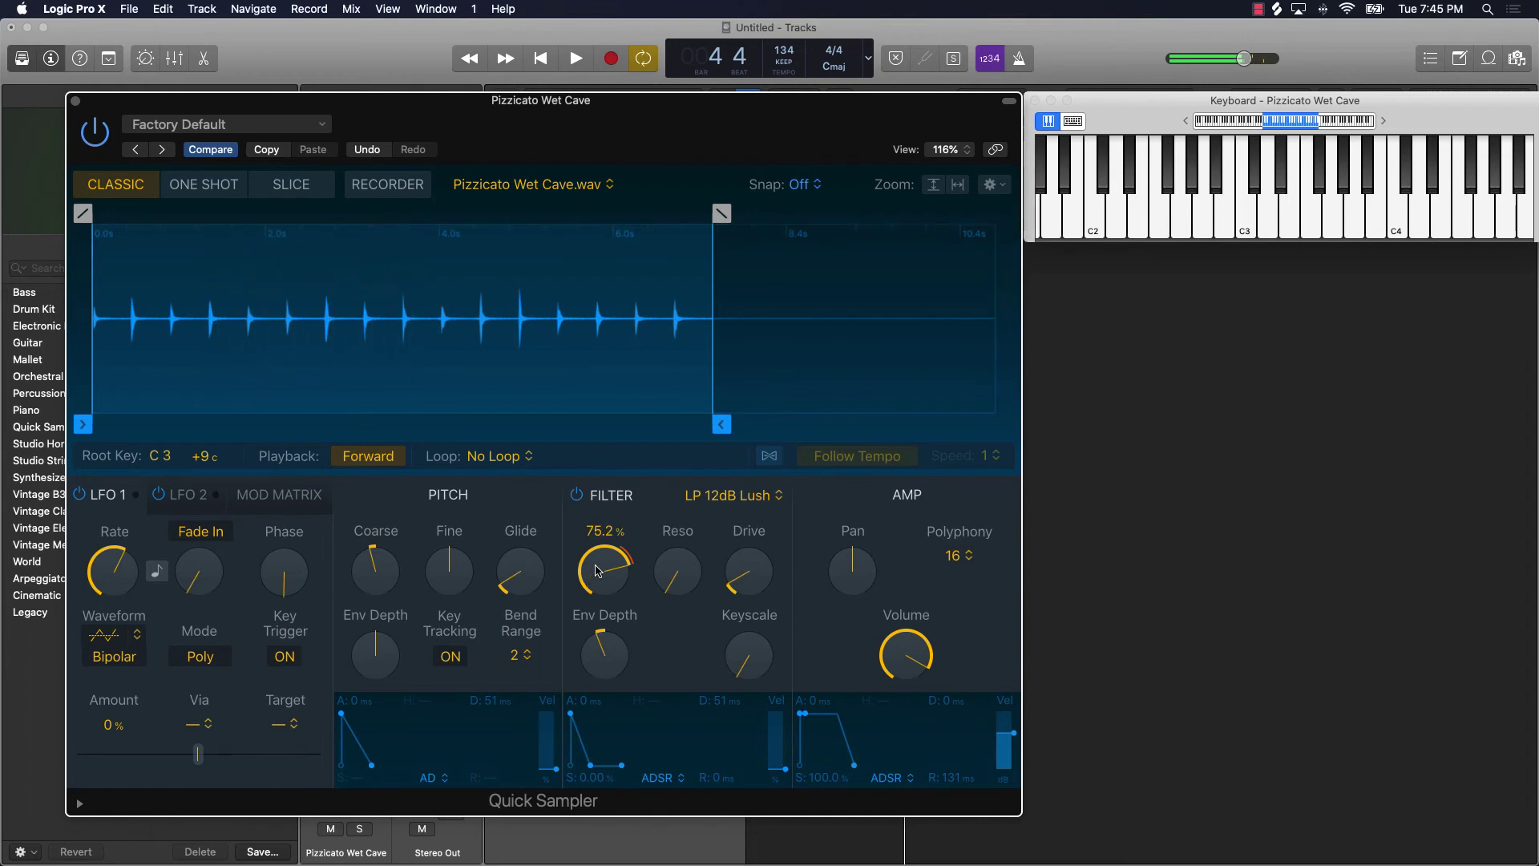
click(1303, 226)
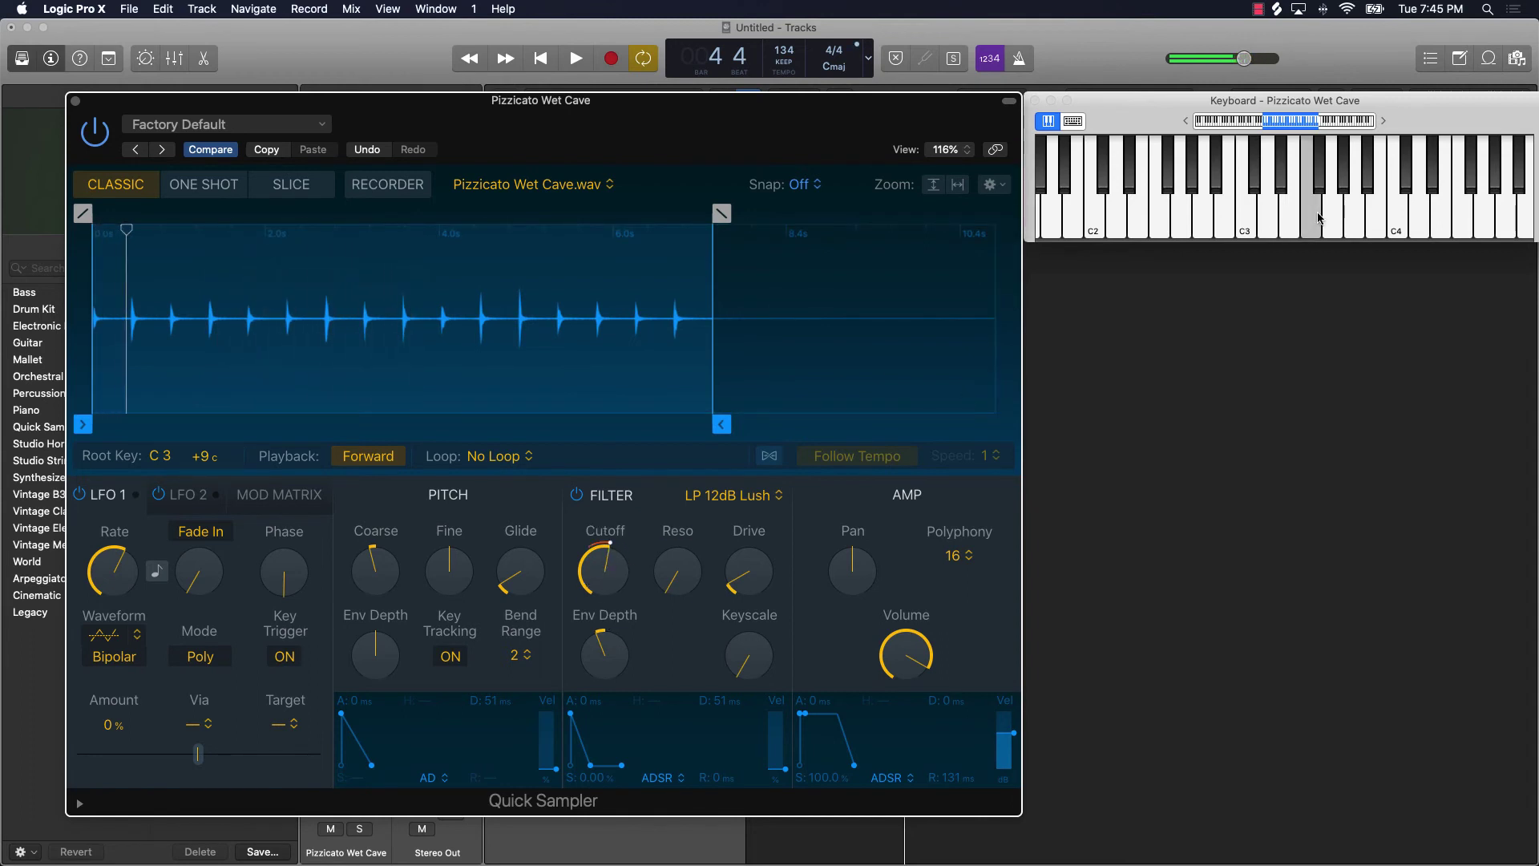
drag(610, 551, 613, 535)
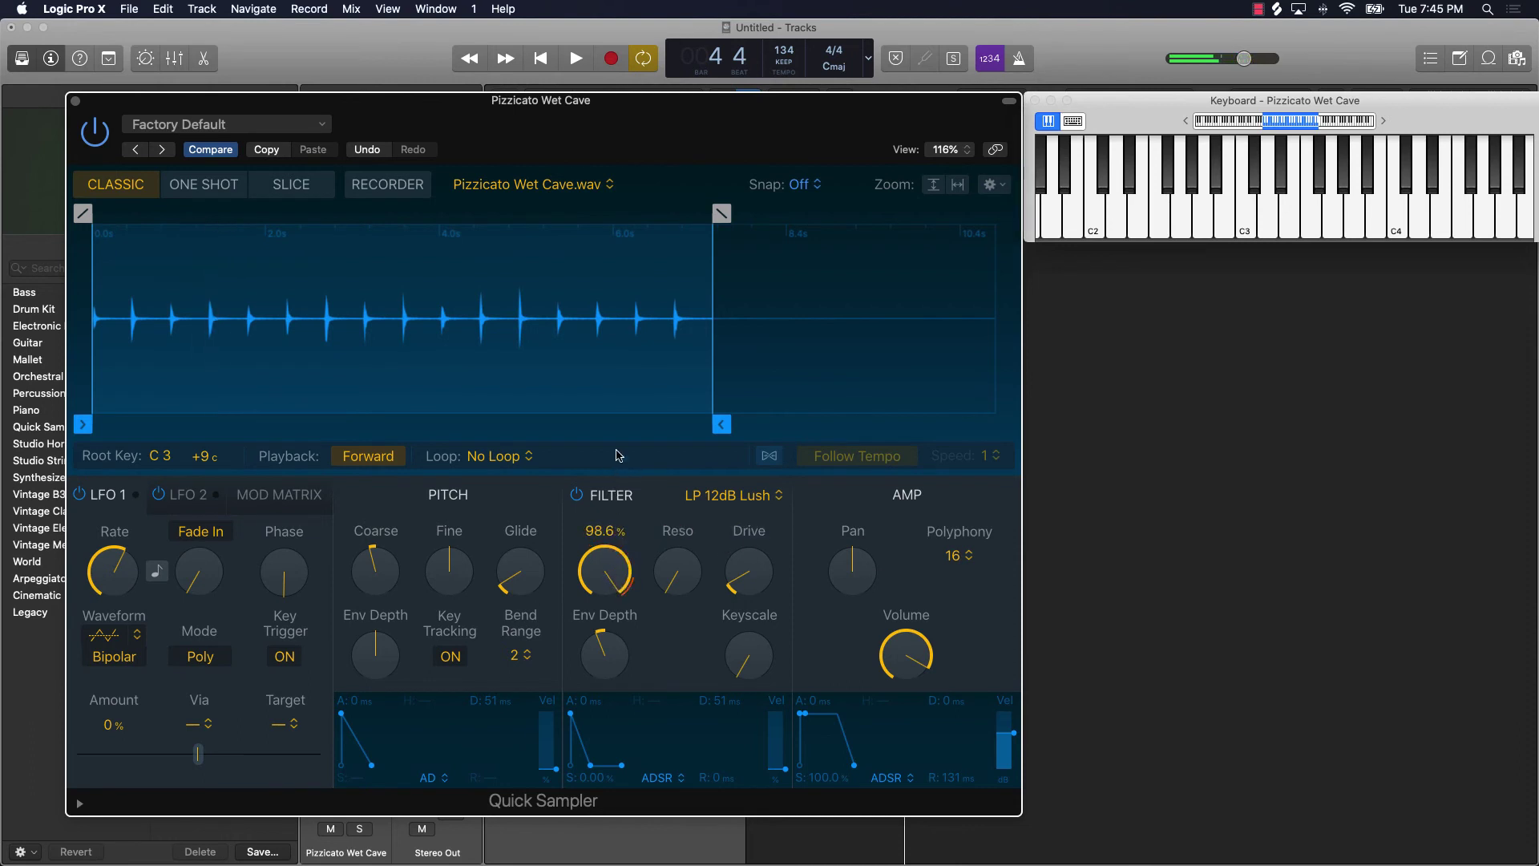
click(1294, 227)
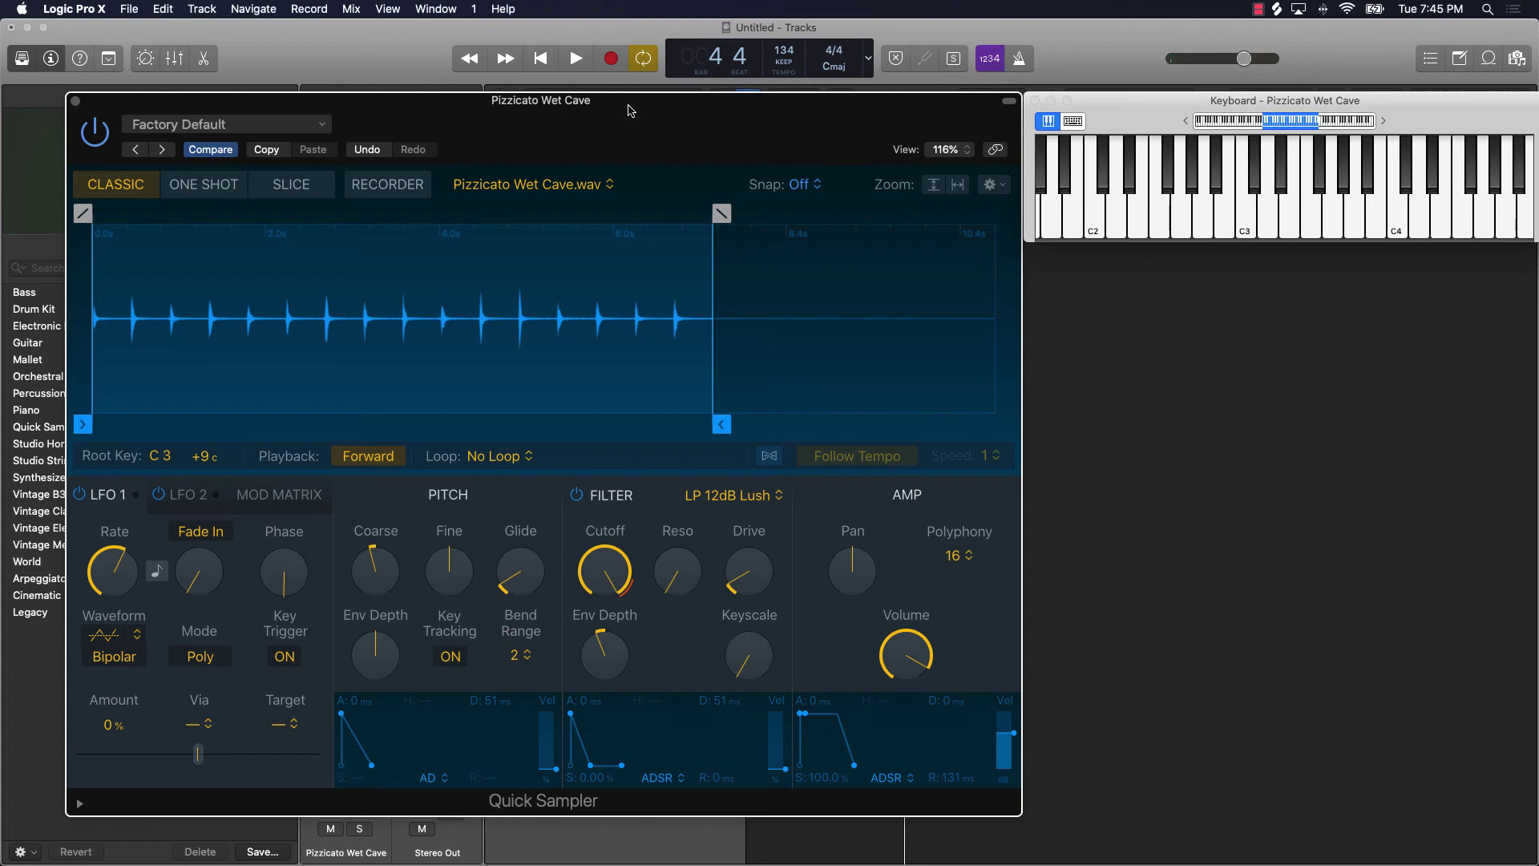
drag(676, 131, 929, 257)
Select the Alchemy track, close the sampler, inspect the melody in the Piano Roll, then reselect the Quick Sampler track
click(594, 150)
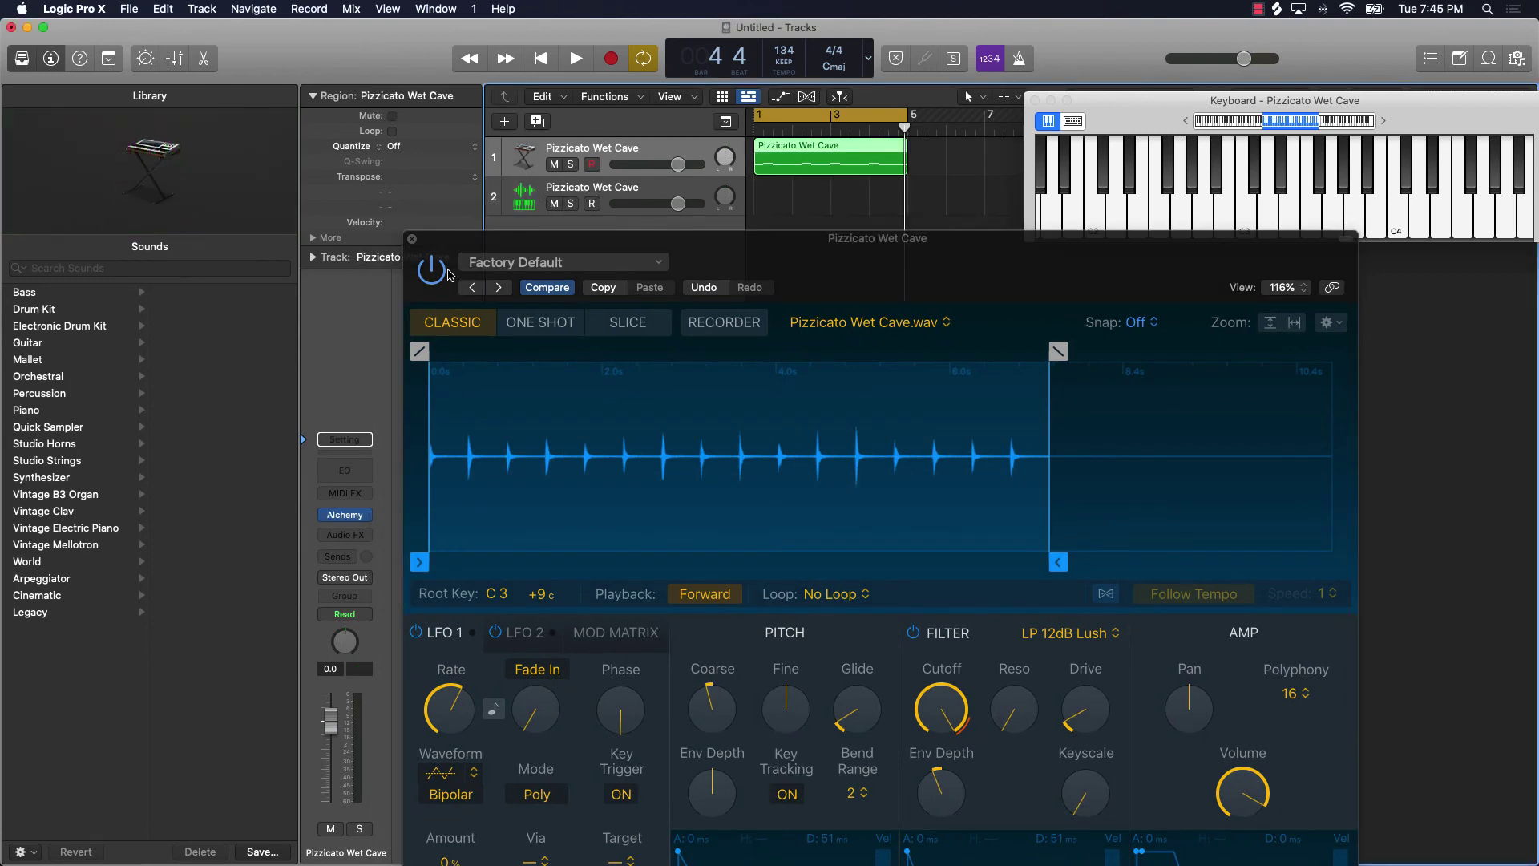
click(412, 238)
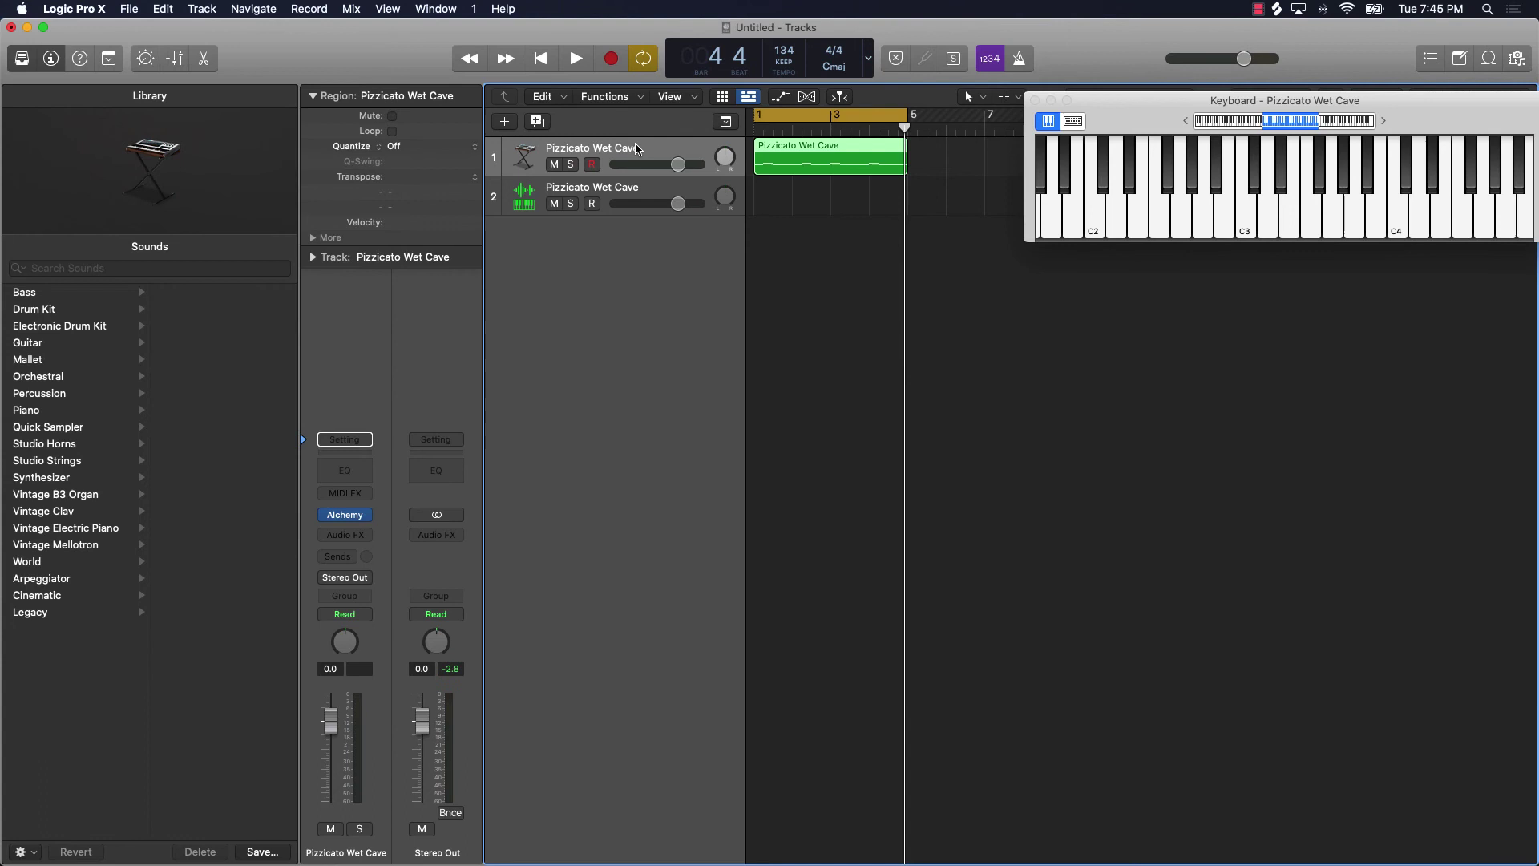
click(205, 60)
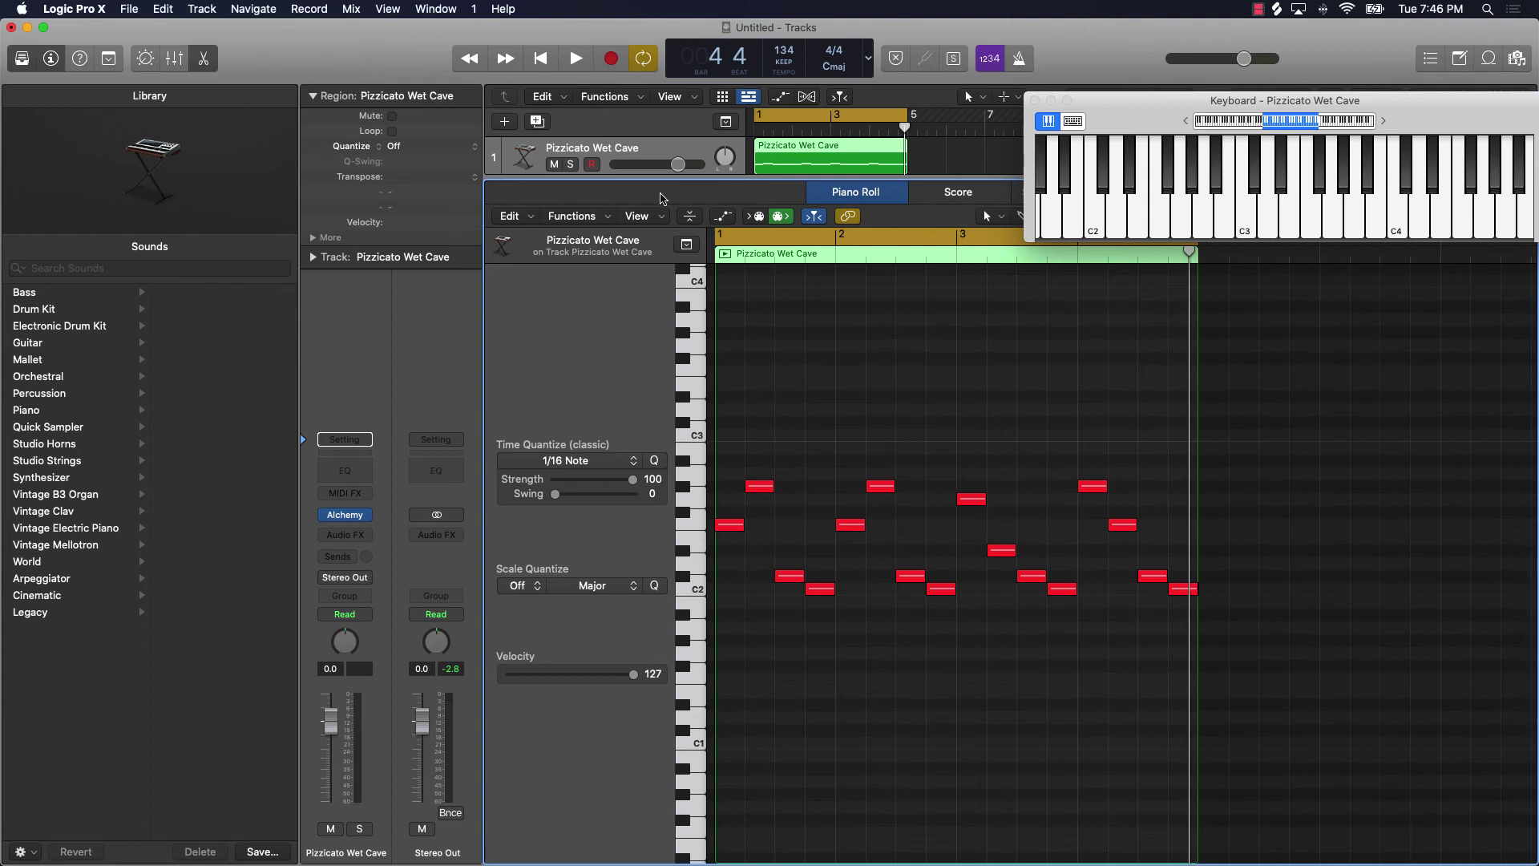
key(super+d)
key(e)
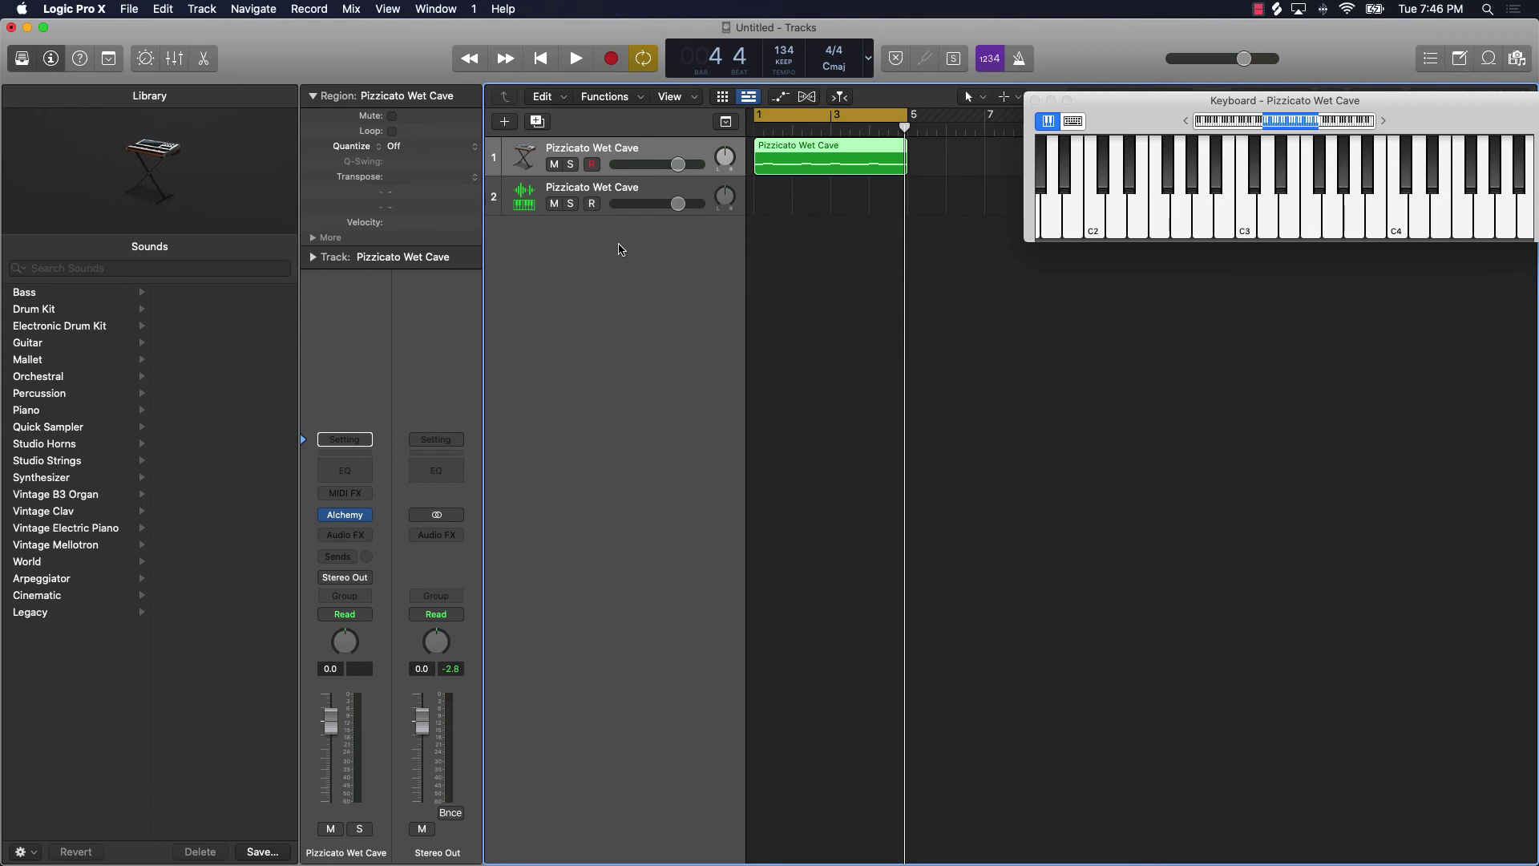
click(578, 191)
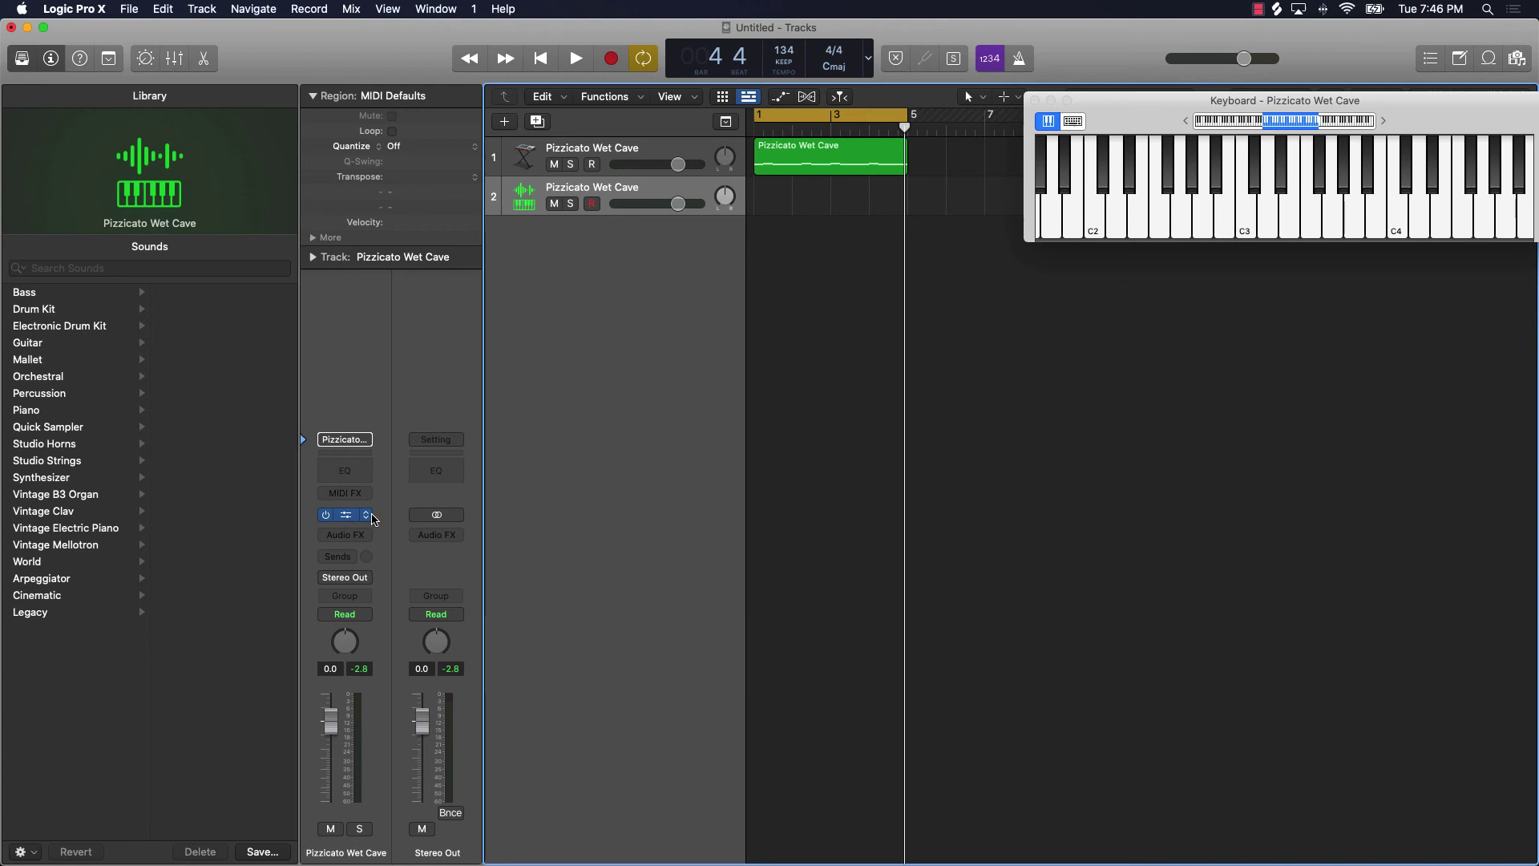
Open the Quick Sampler window and save its current sound as the preset 'pizz cave'
click(345, 515)
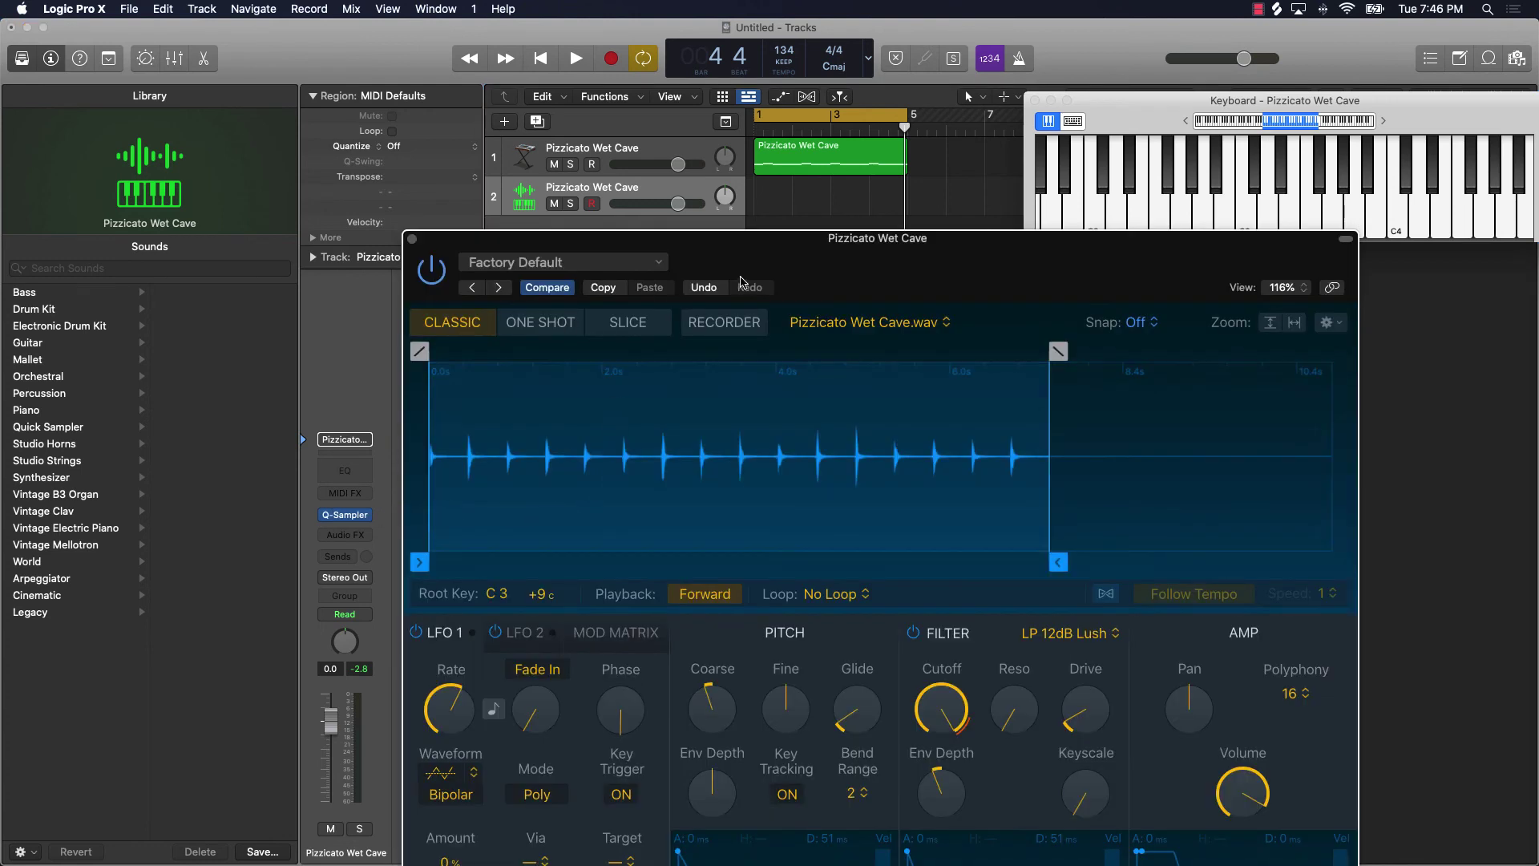
drag(782, 255, 493, 116)
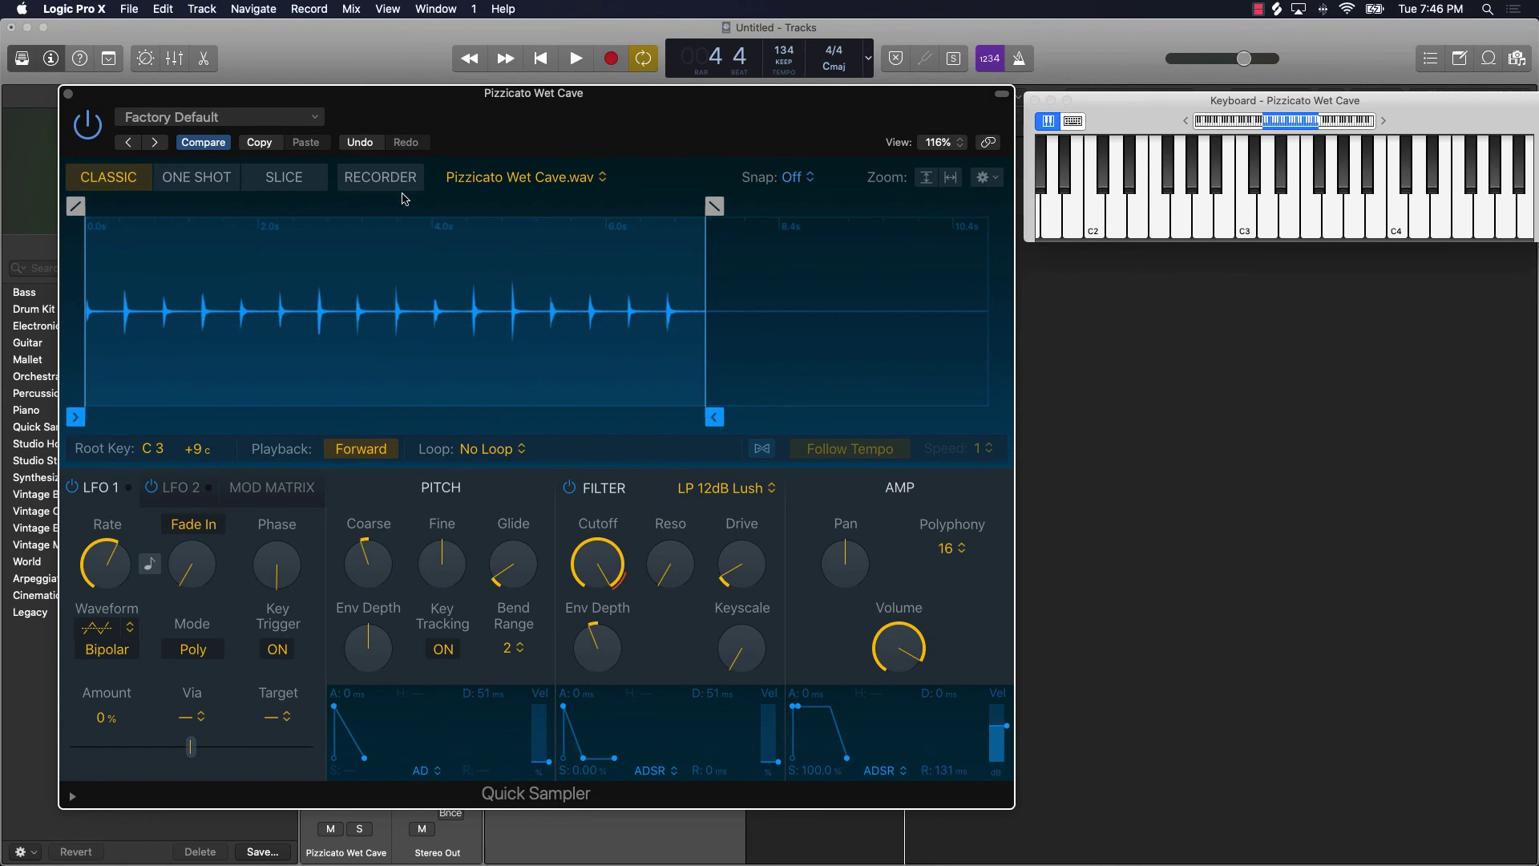
click(189, 118)
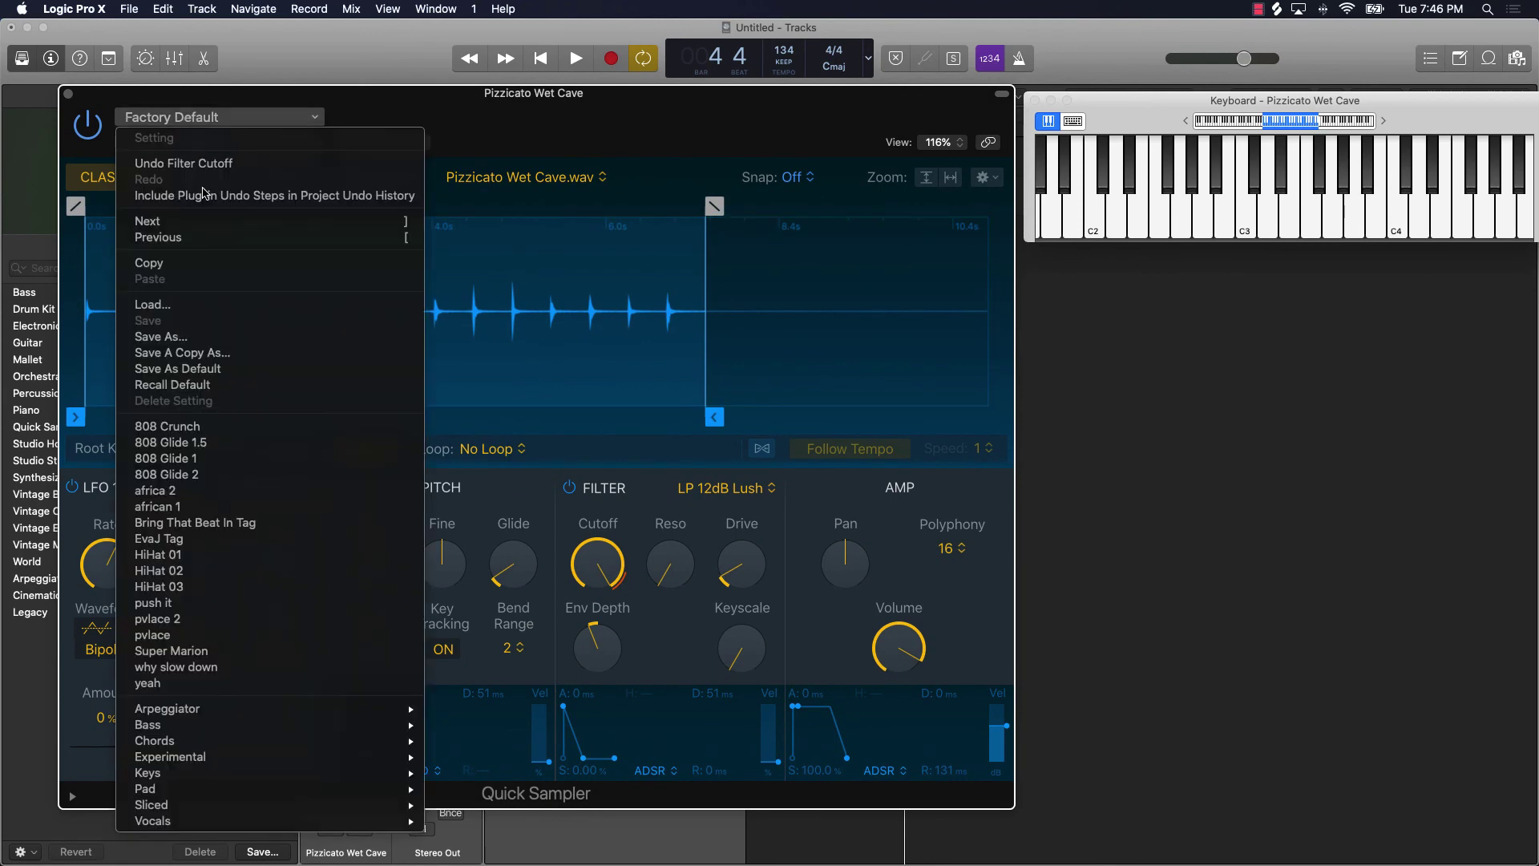
click(220, 337)
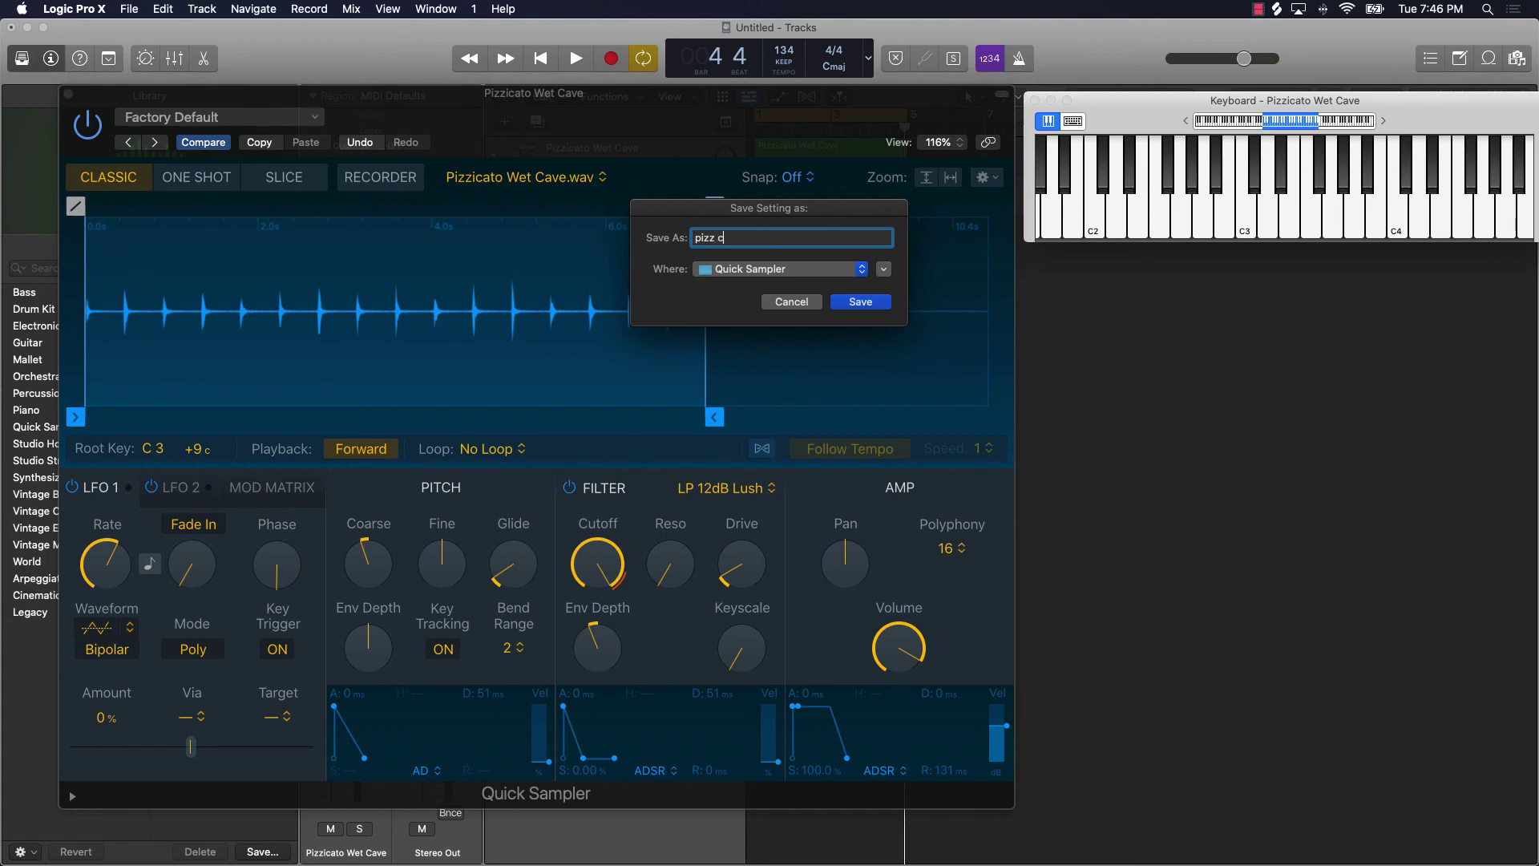
key(Return)
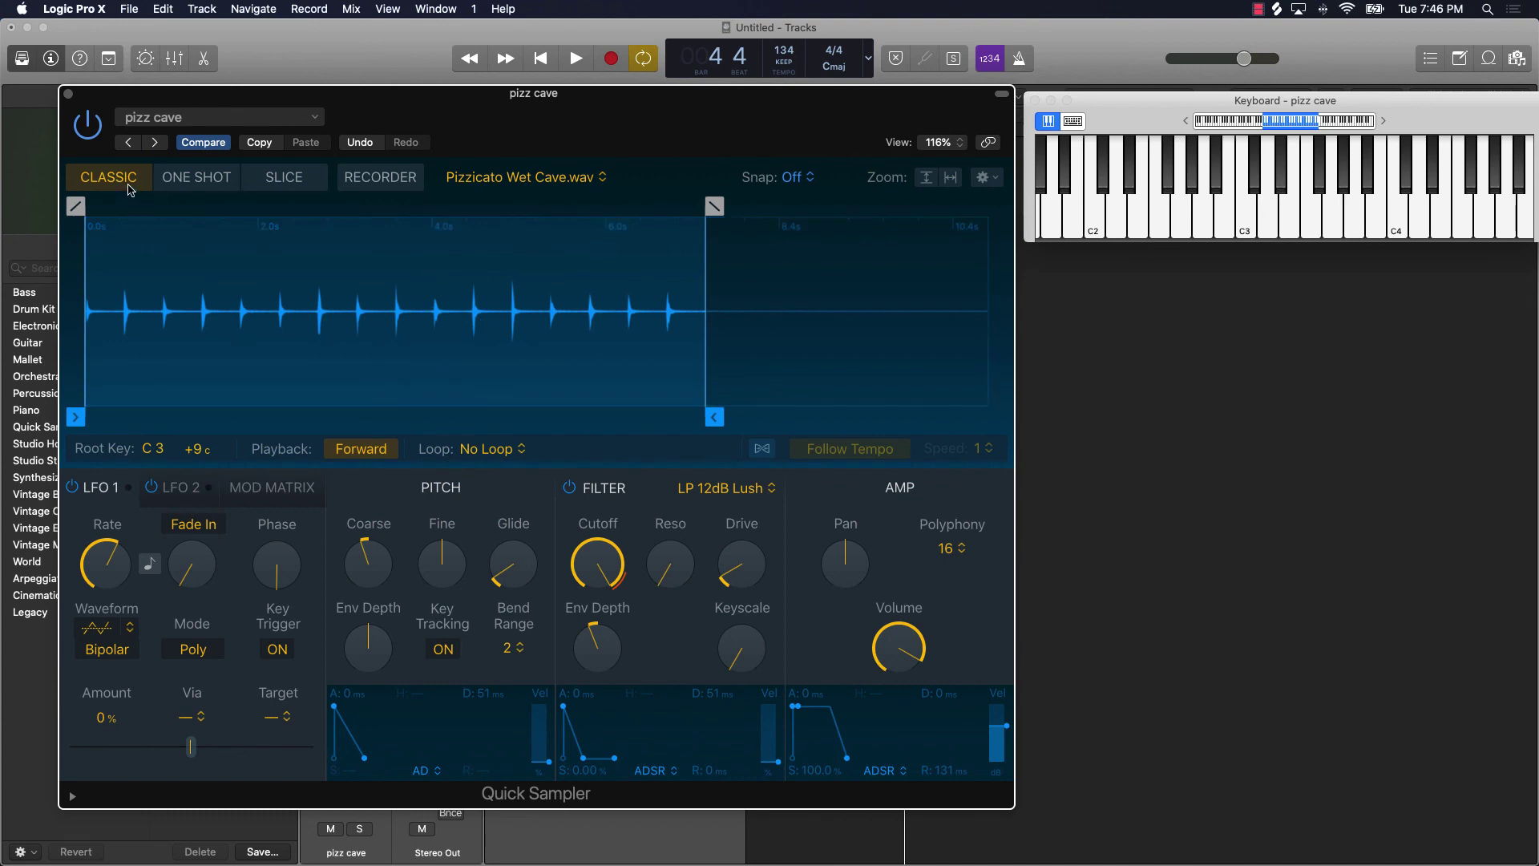
Try One Shot and Classic, then set the pizz cave sampler to Slice mode
click(194, 178)
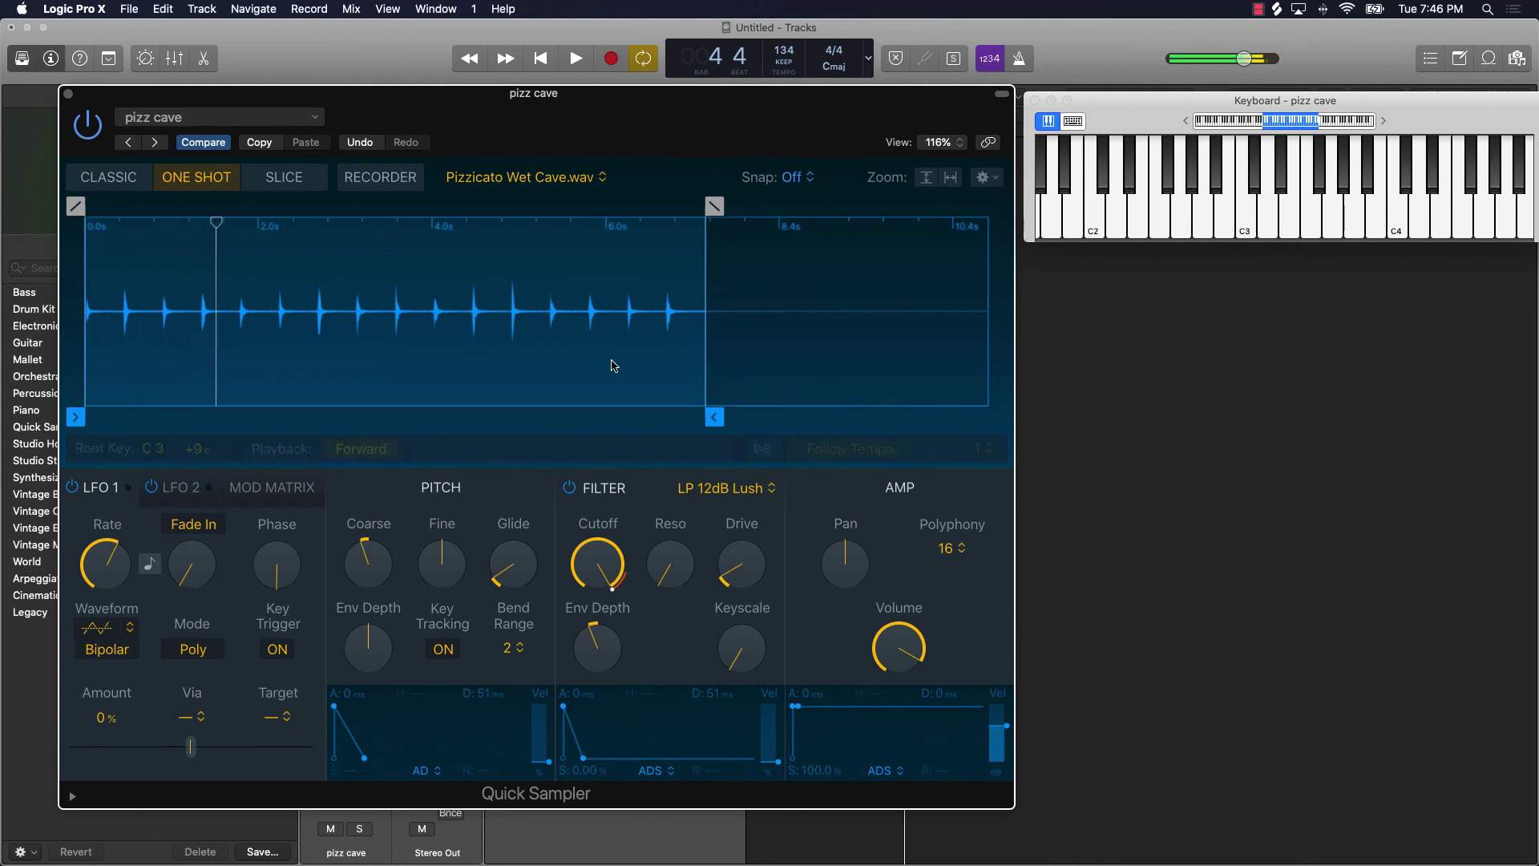
click(134, 183)
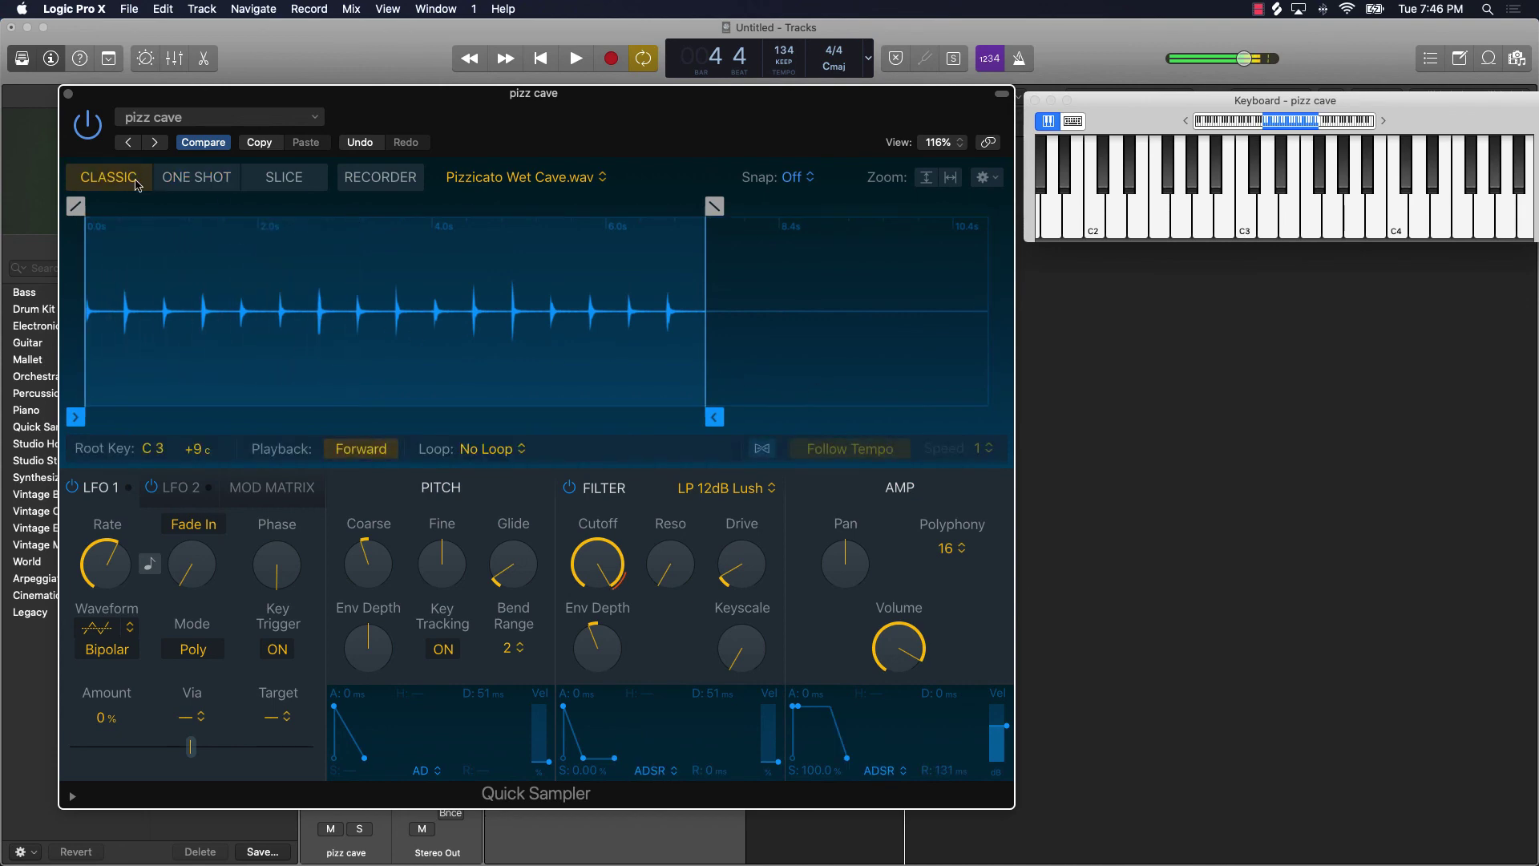
click(267, 184)
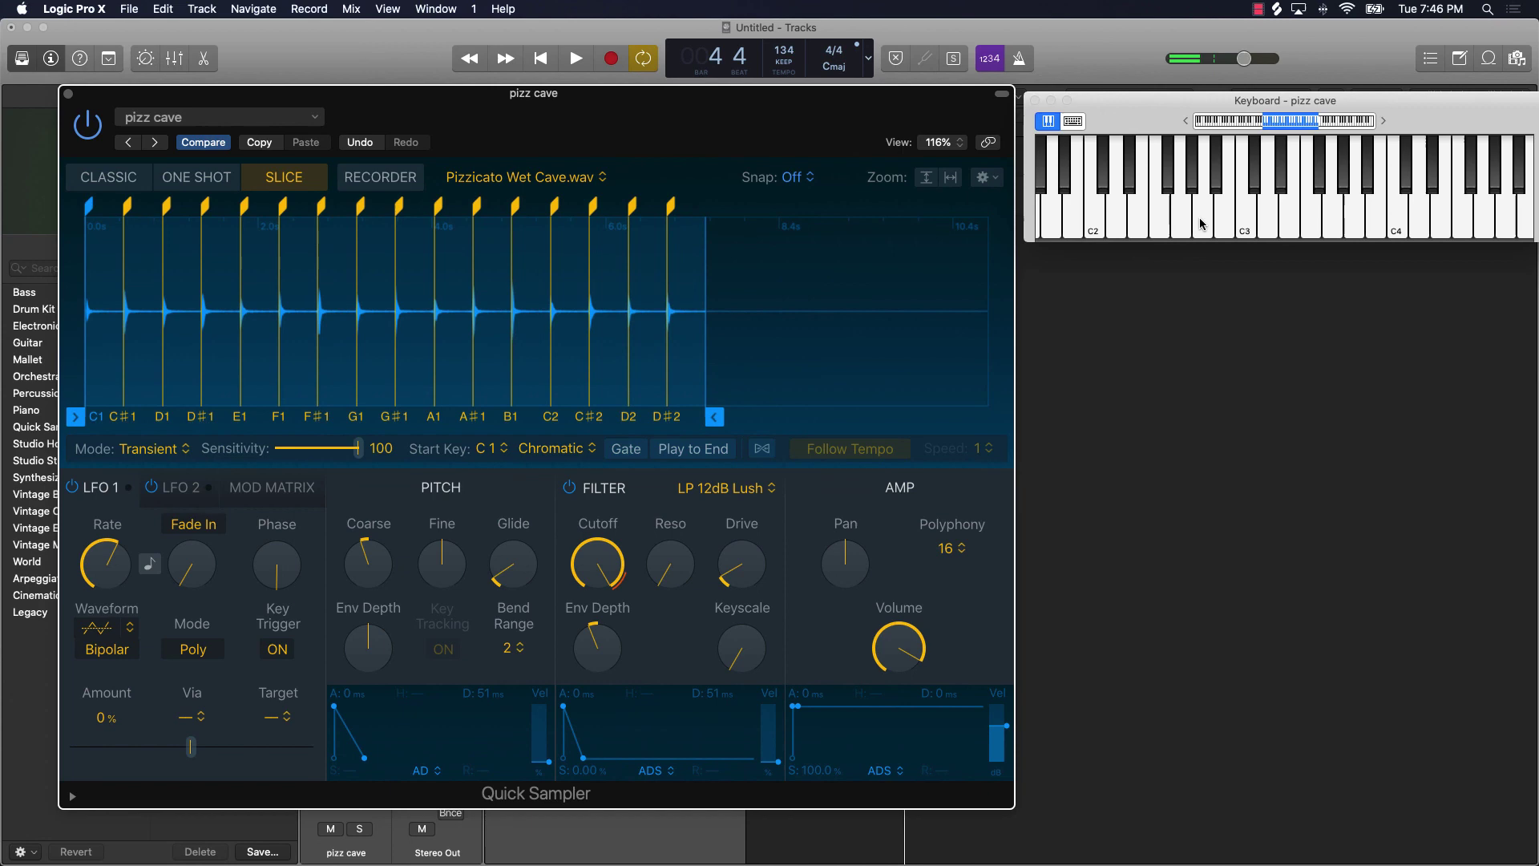
scroll(1155, 220, left, 4)
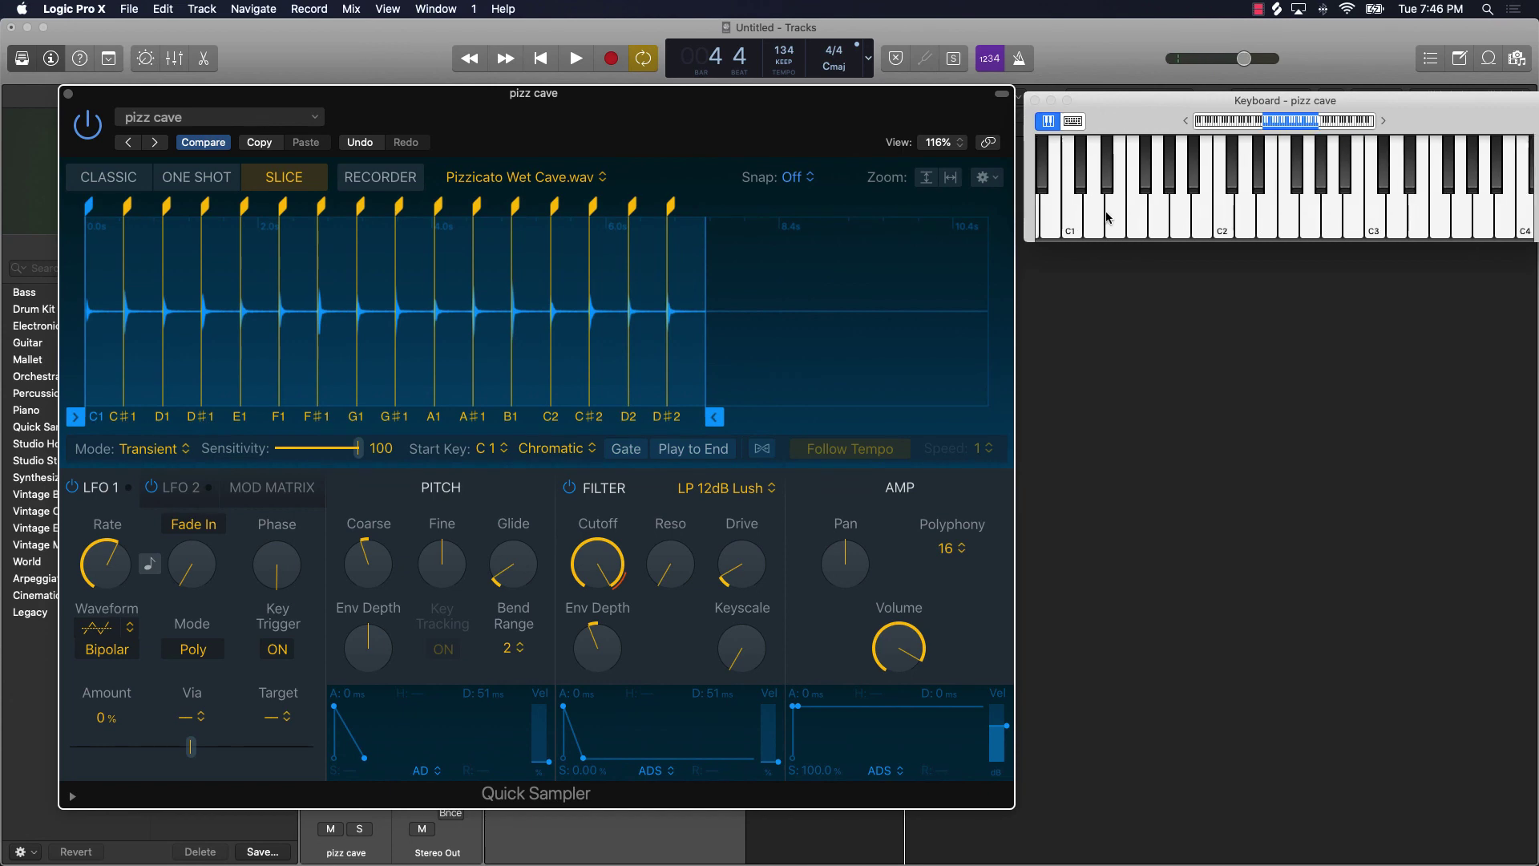
scroll(1107, 217, left, 3)
Play slices from F1 to B1, then close the sampler and move the keyboard over the tracks
click(1368, 217)
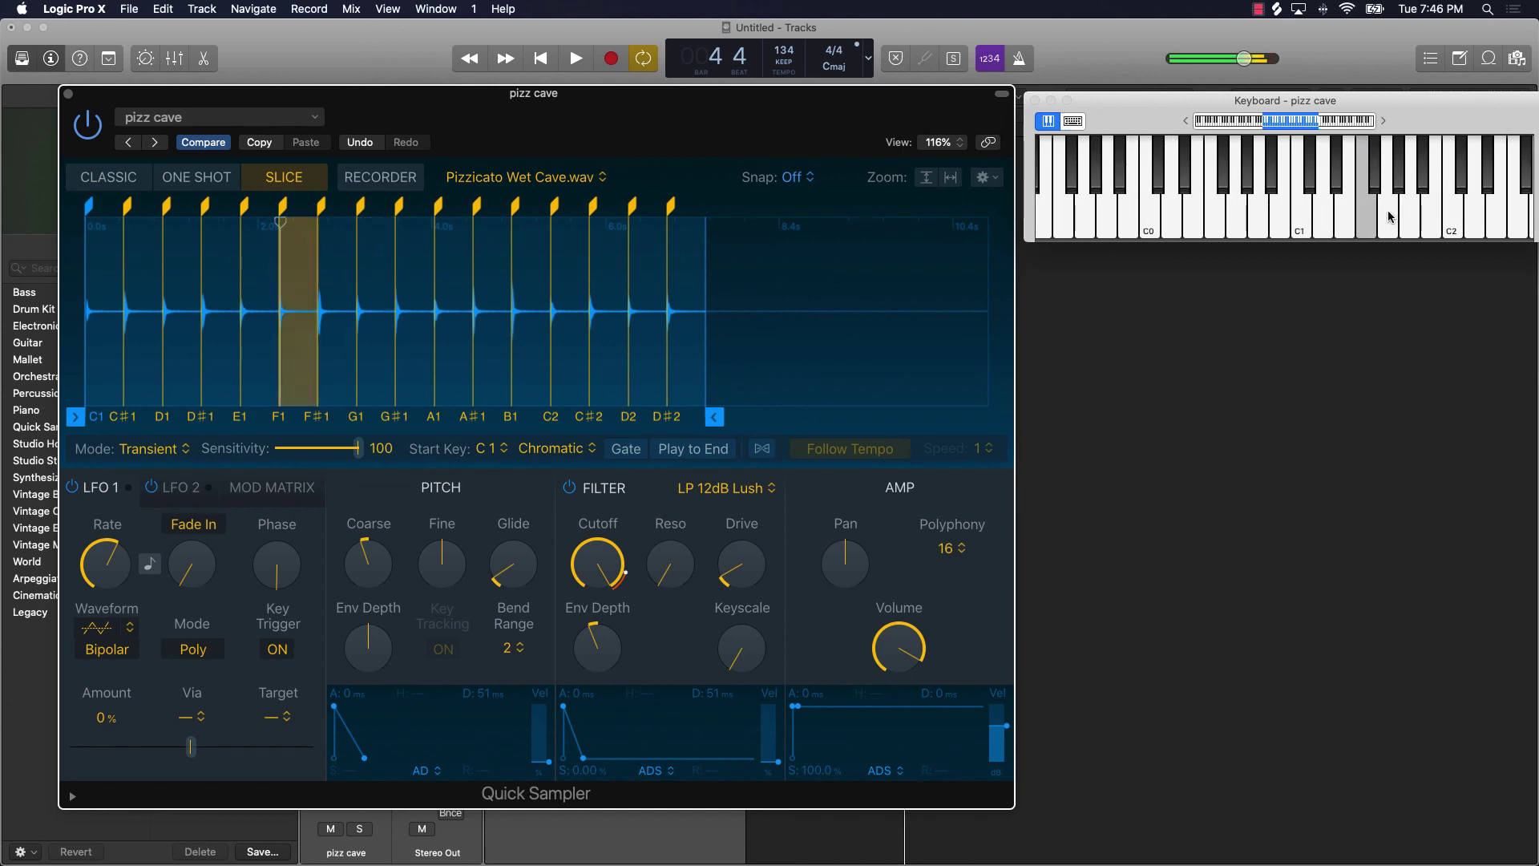
click(1433, 228)
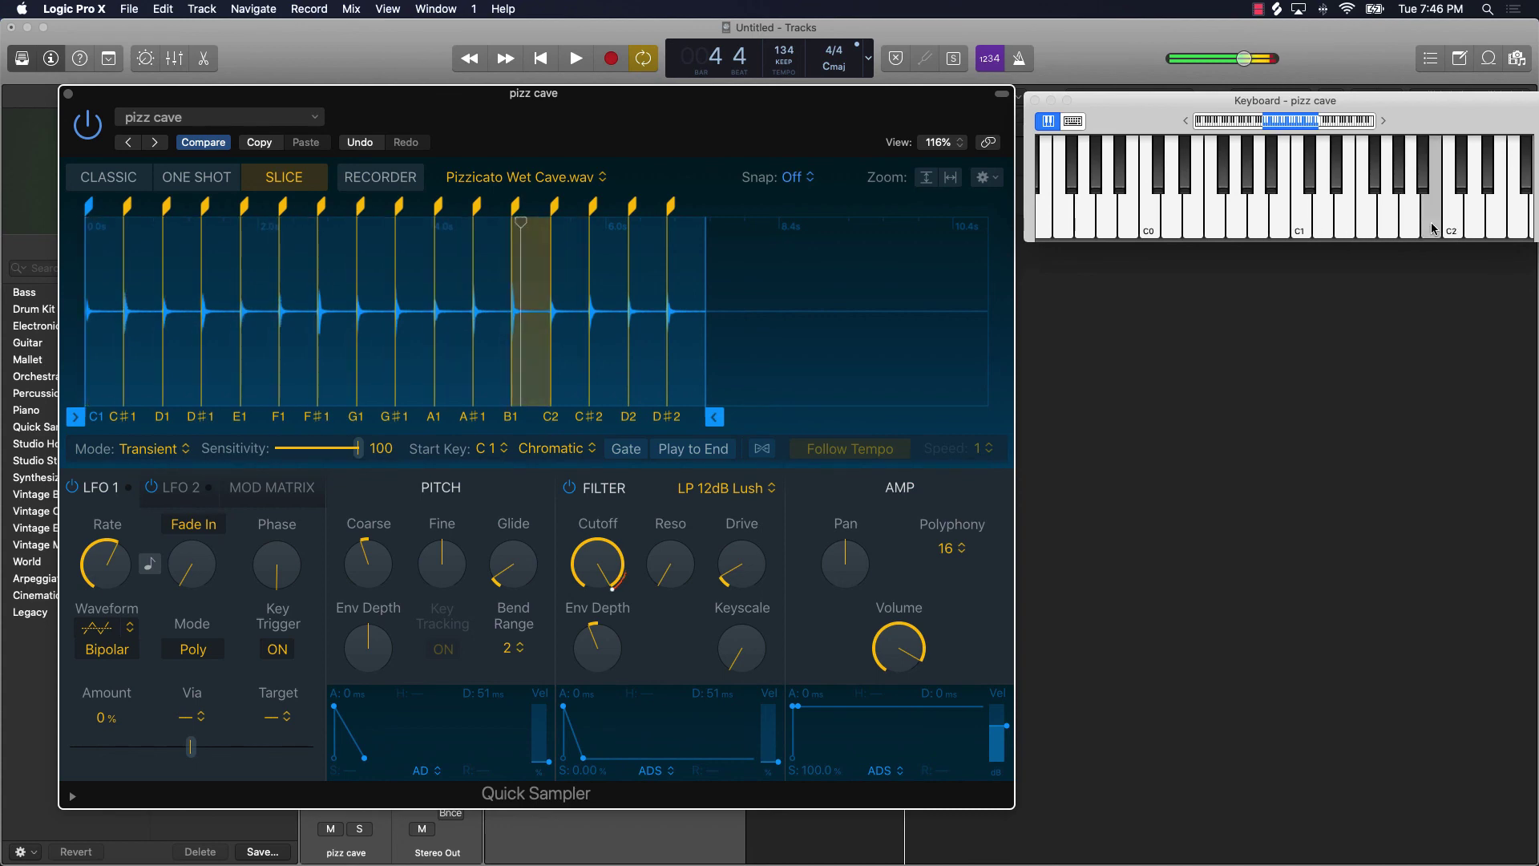
click(1411, 227)
click(1387, 229)
click(1408, 220)
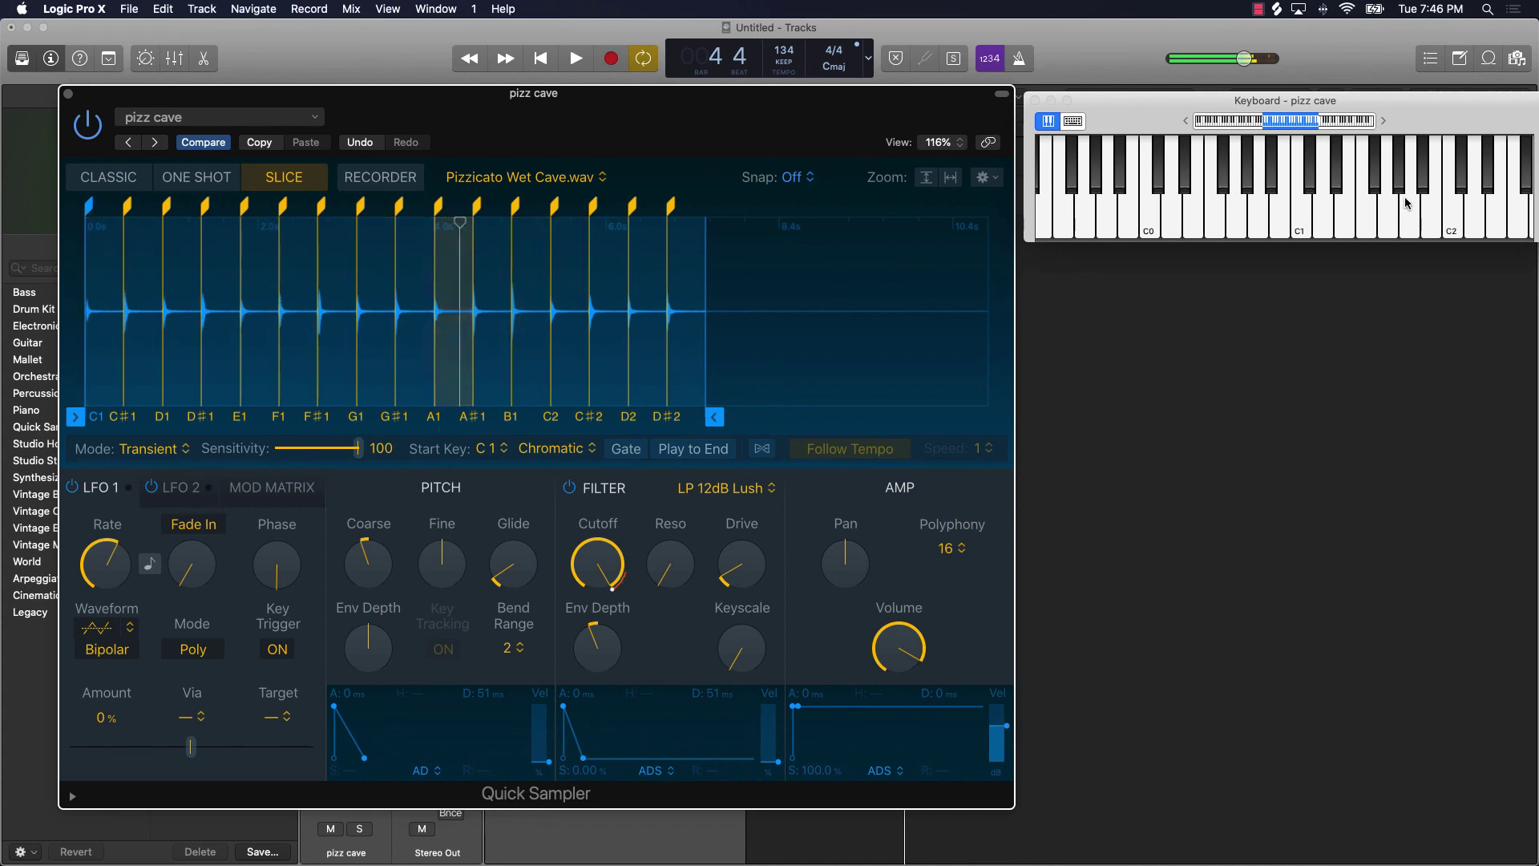
click(1433, 229)
click(1345, 229)
click(1302, 229)
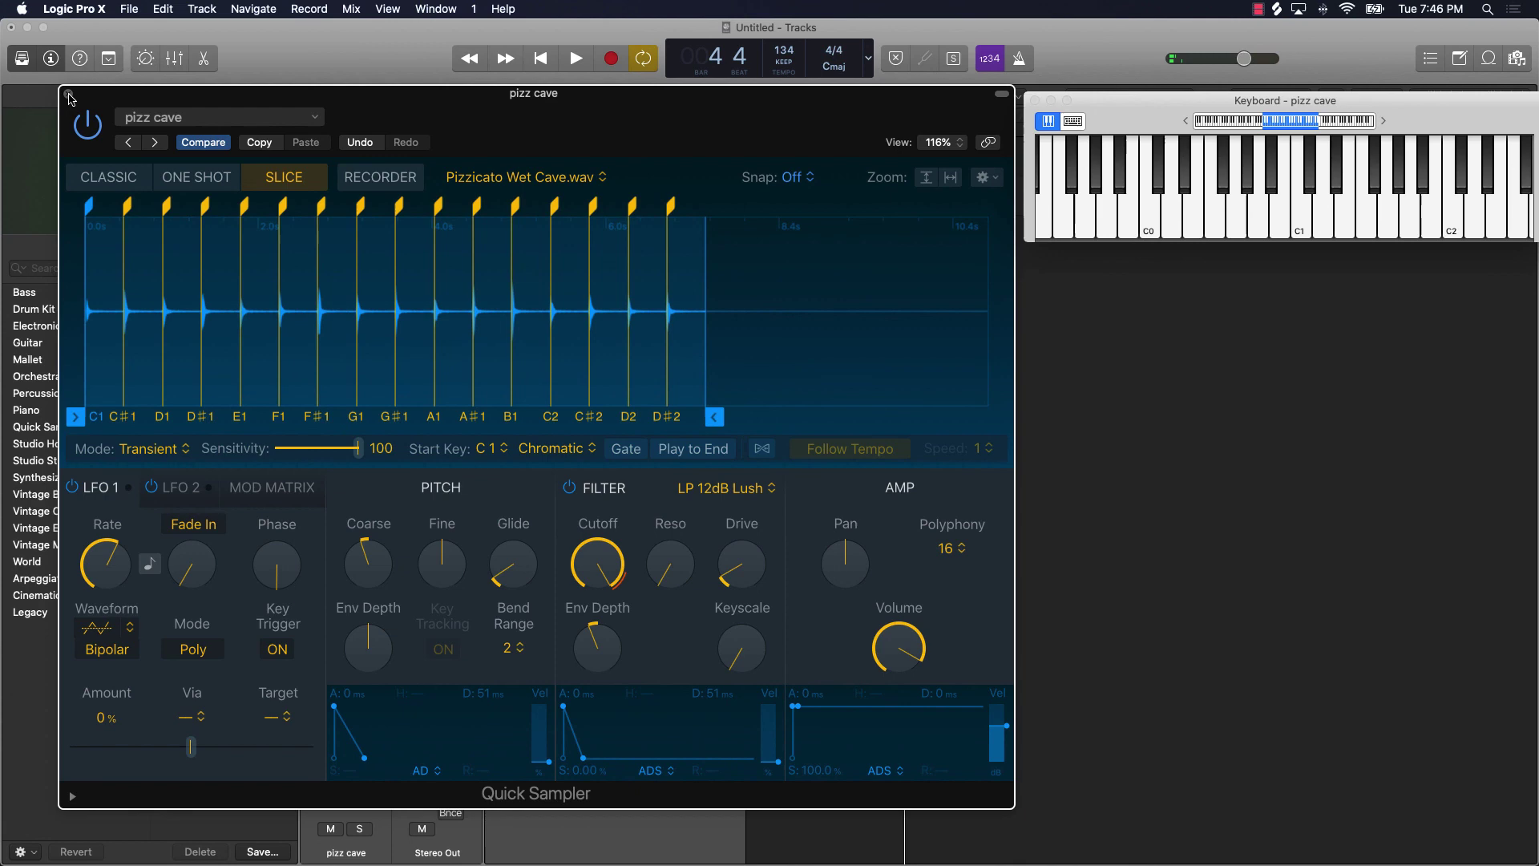
key(super+w)
drag(1111, 102, 574, 239)
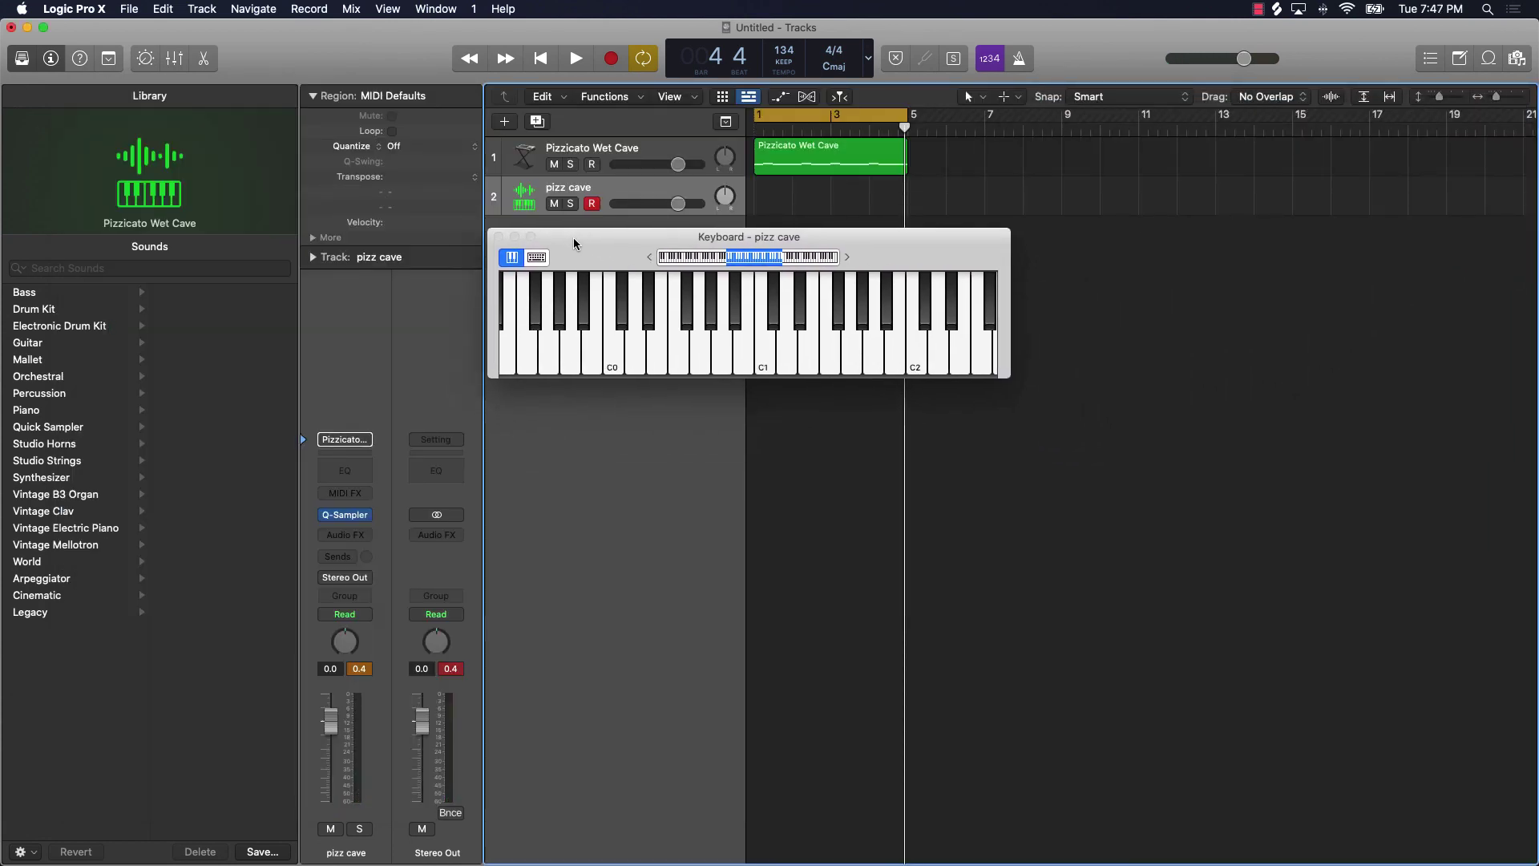